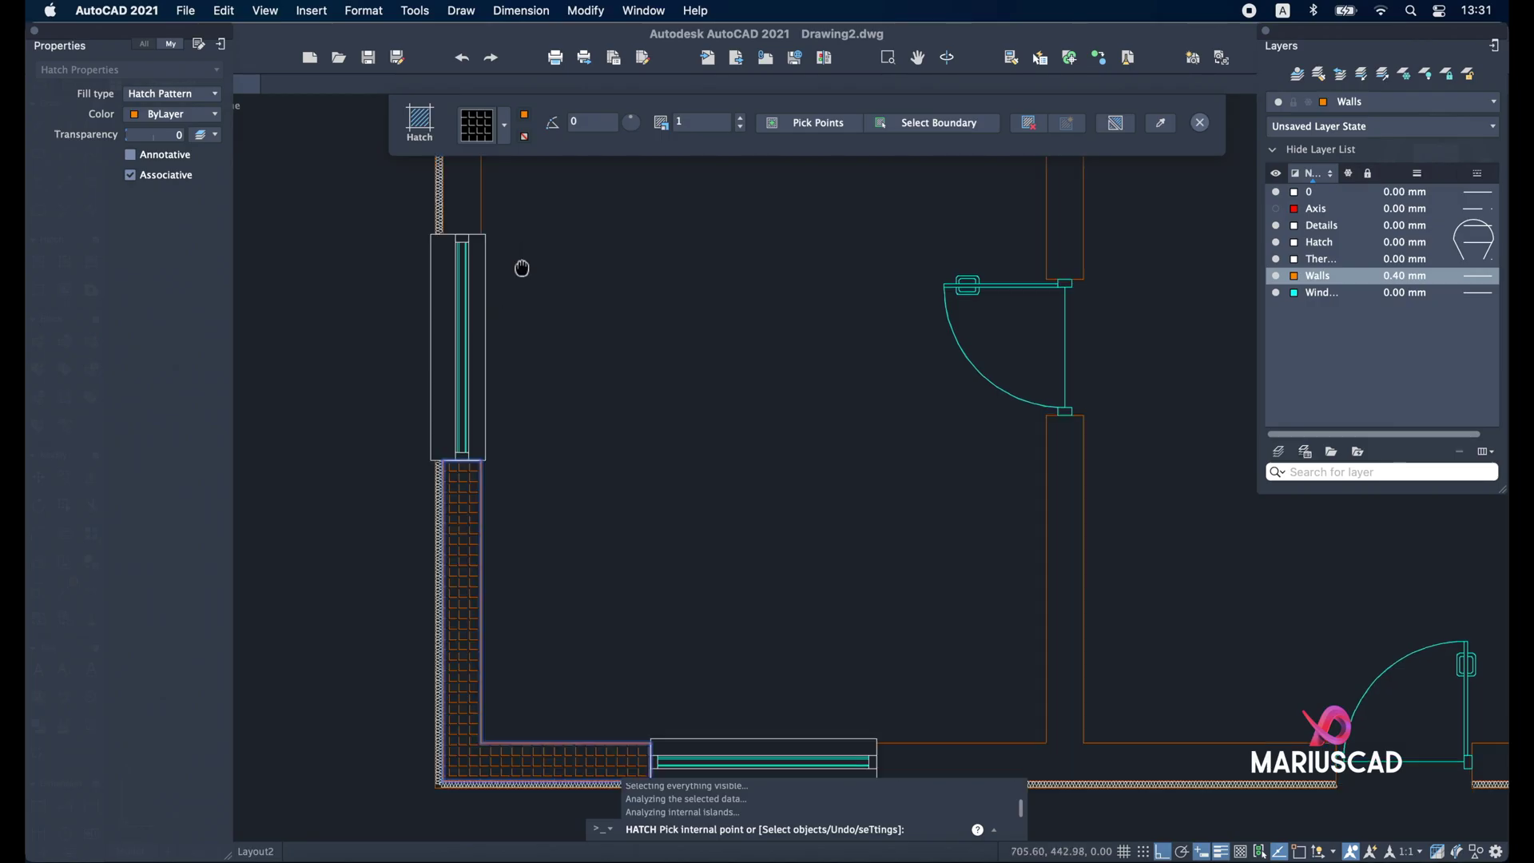
Hatch the left and top-right walls in AutoCAD, then close the reference drawing.
left_click(492, 422)
left_click(942, 207)
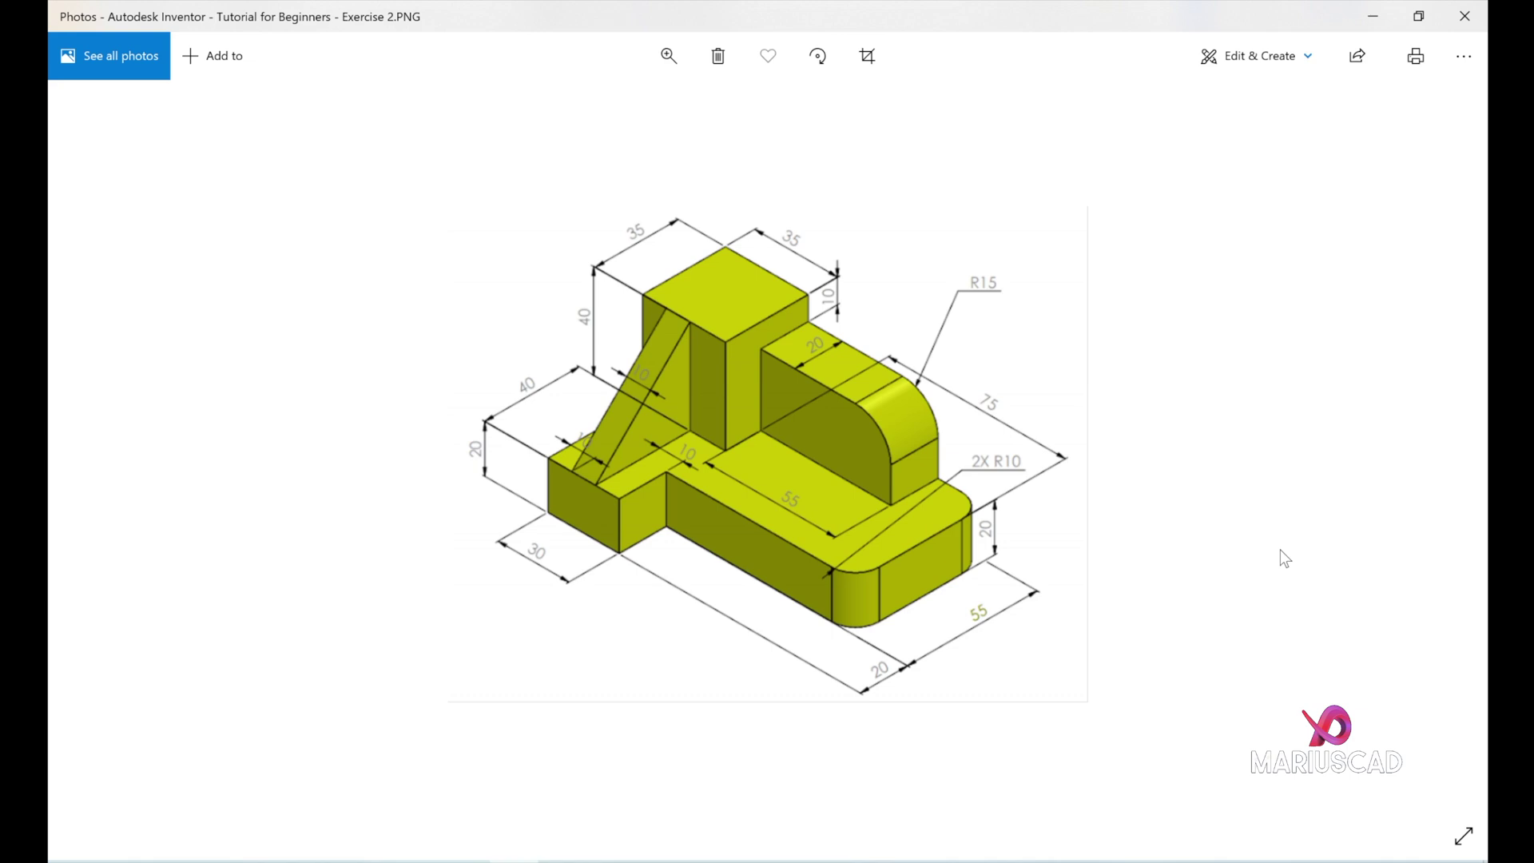
left_click(1372, 15)
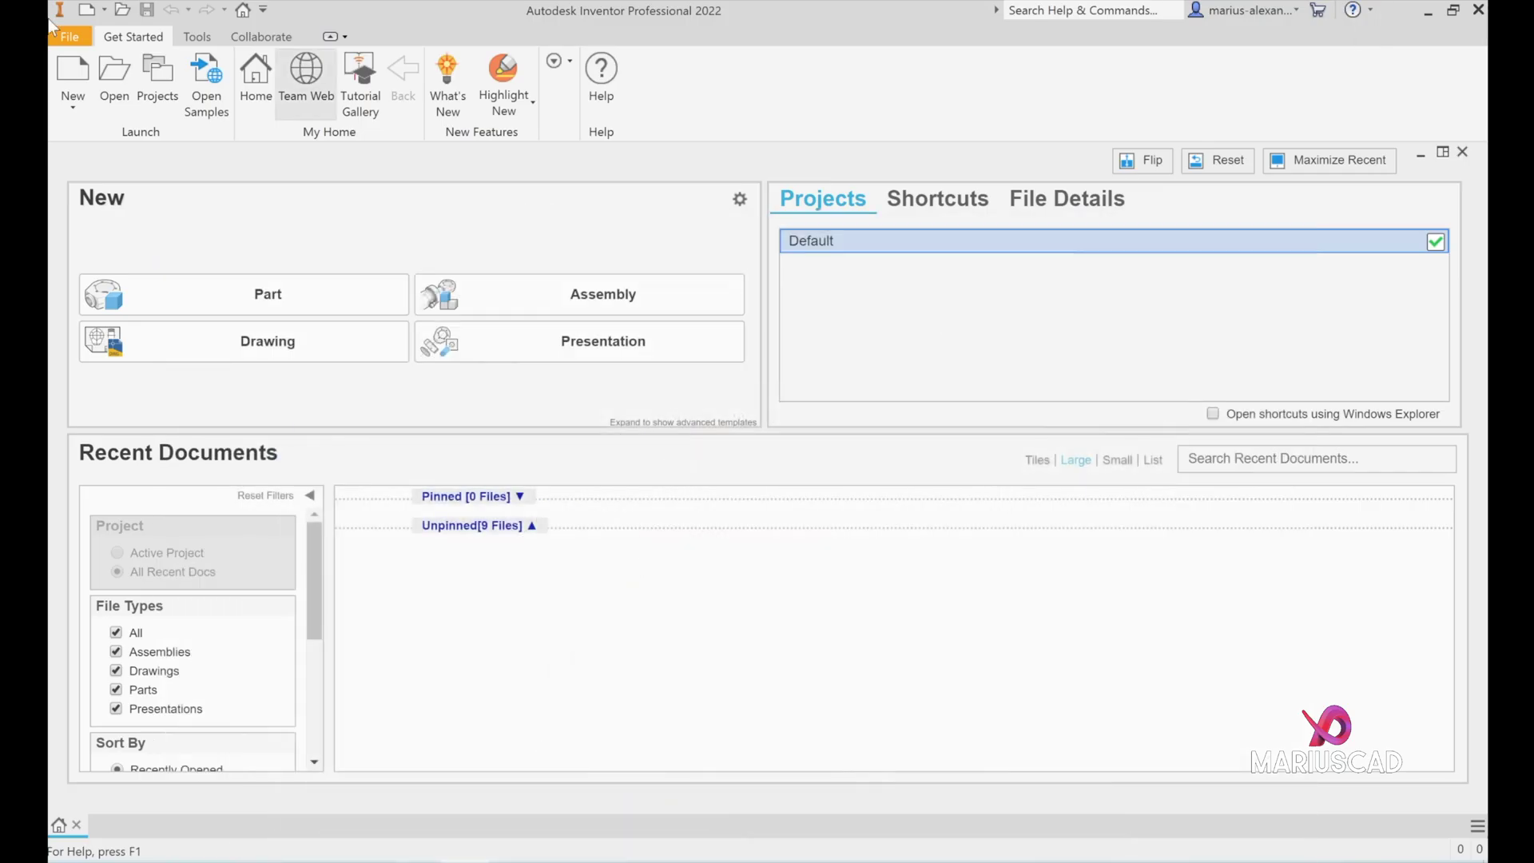
Create a new part from the Standard (mm).ipt metric template.
left_click(71, 63)
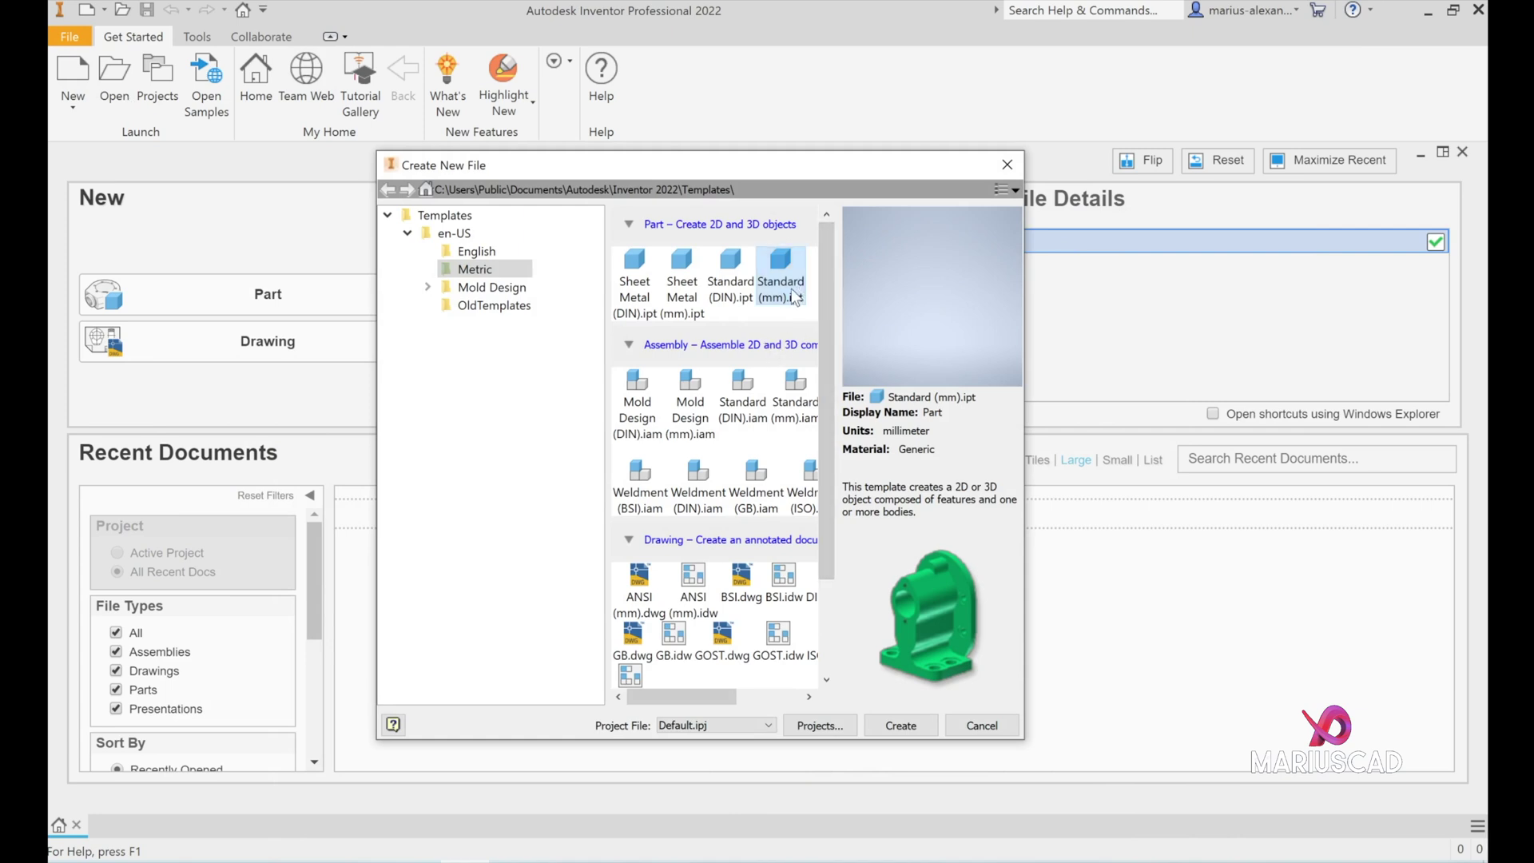
double_click(785, 267)
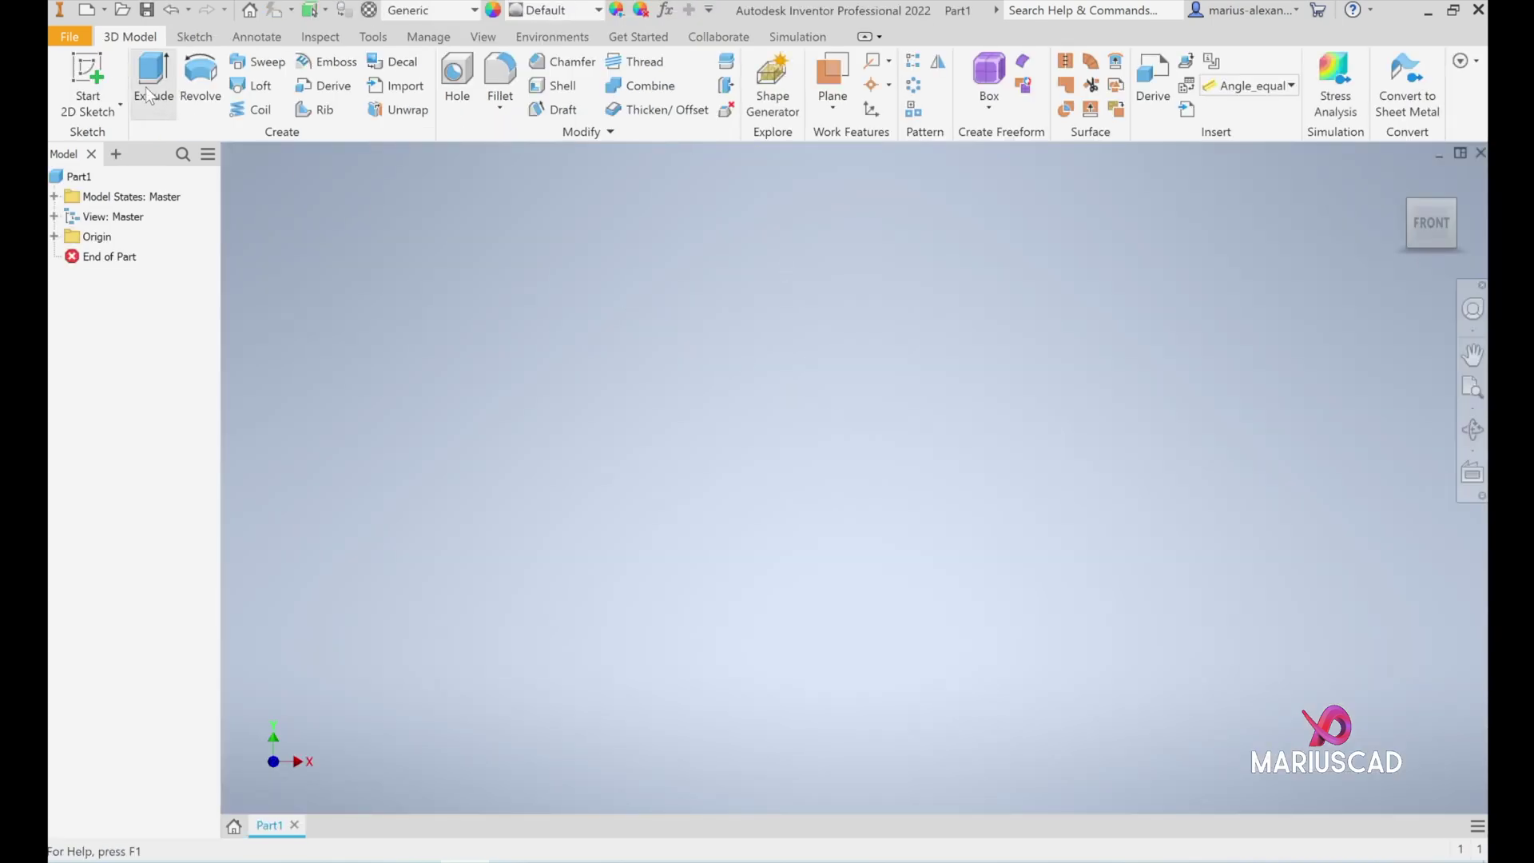
Start a 2D sketch on the origin plane in home view, checking the reference drawing.
left_click(88, 74)
left_click(843, 549)
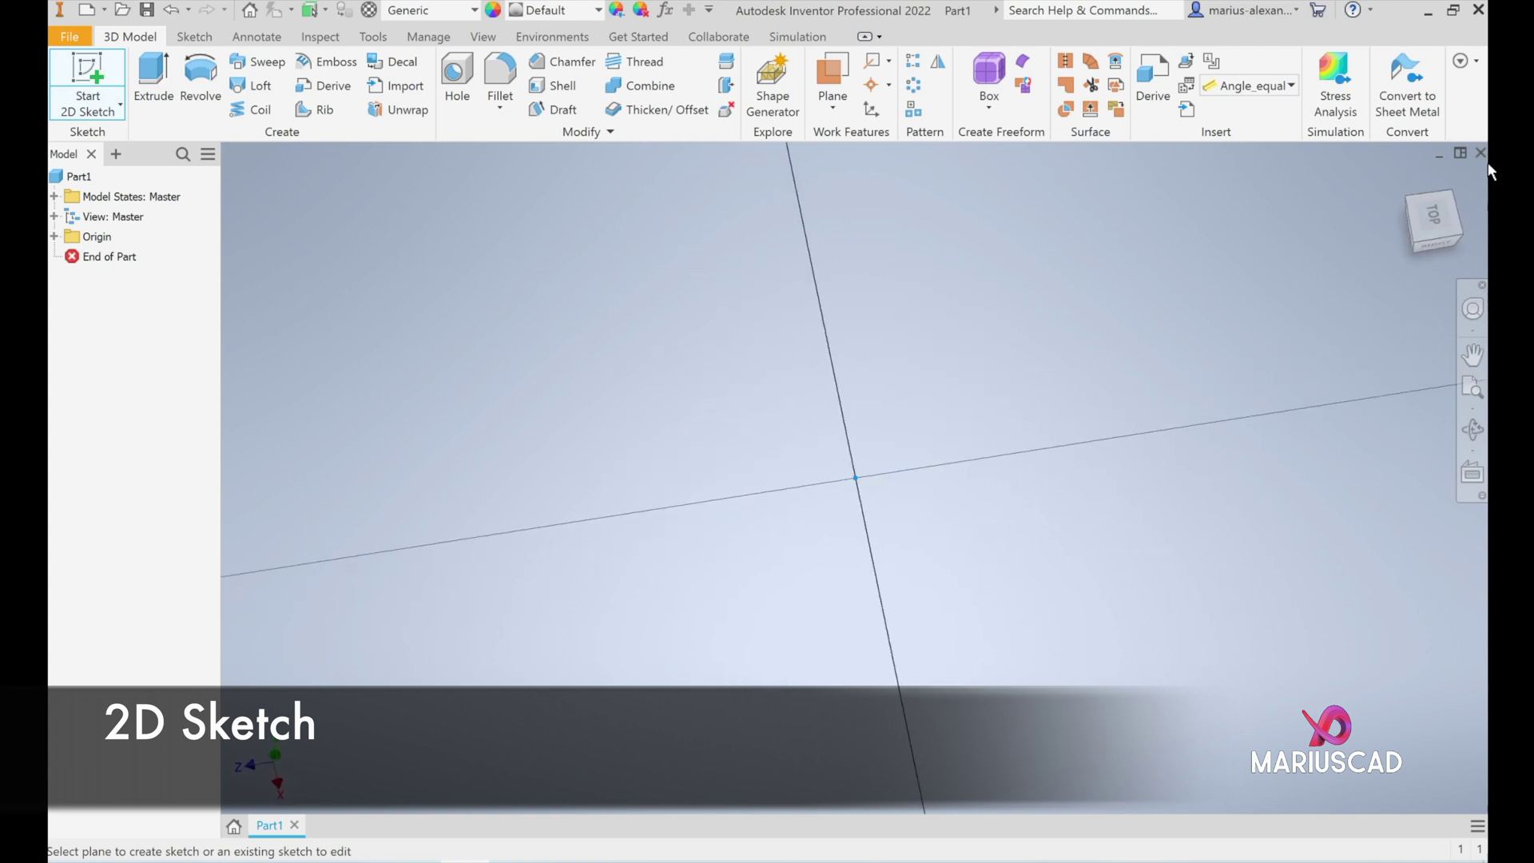
left_click(1408, 181)
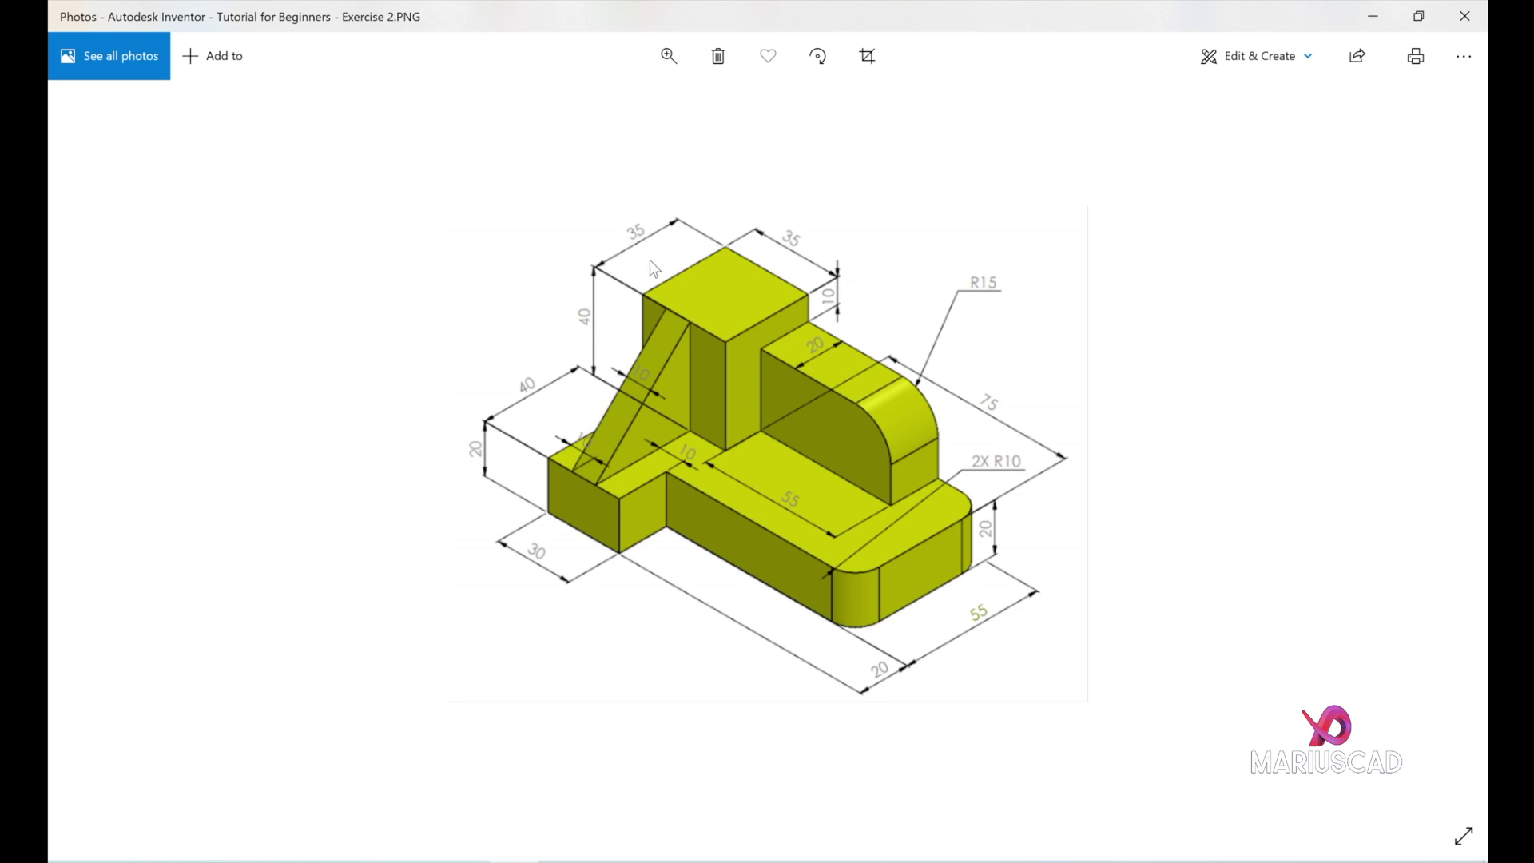
left_click(1372, 15)
Draw a 110 by 75 mm center-point rectangle centred on the sketch origin.
left_click(304, 106)
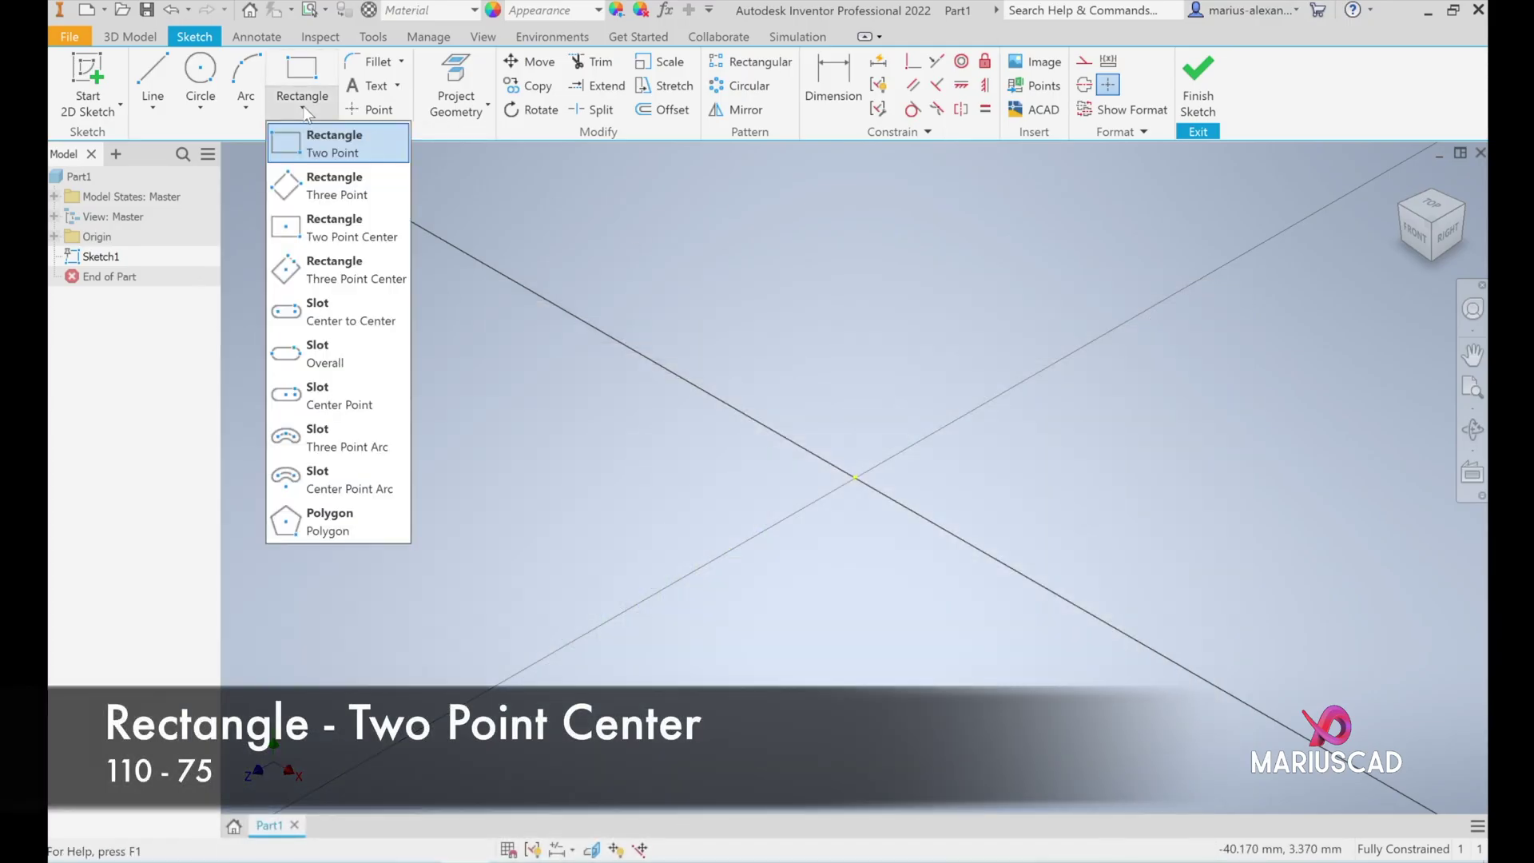
left_click(347, 230)
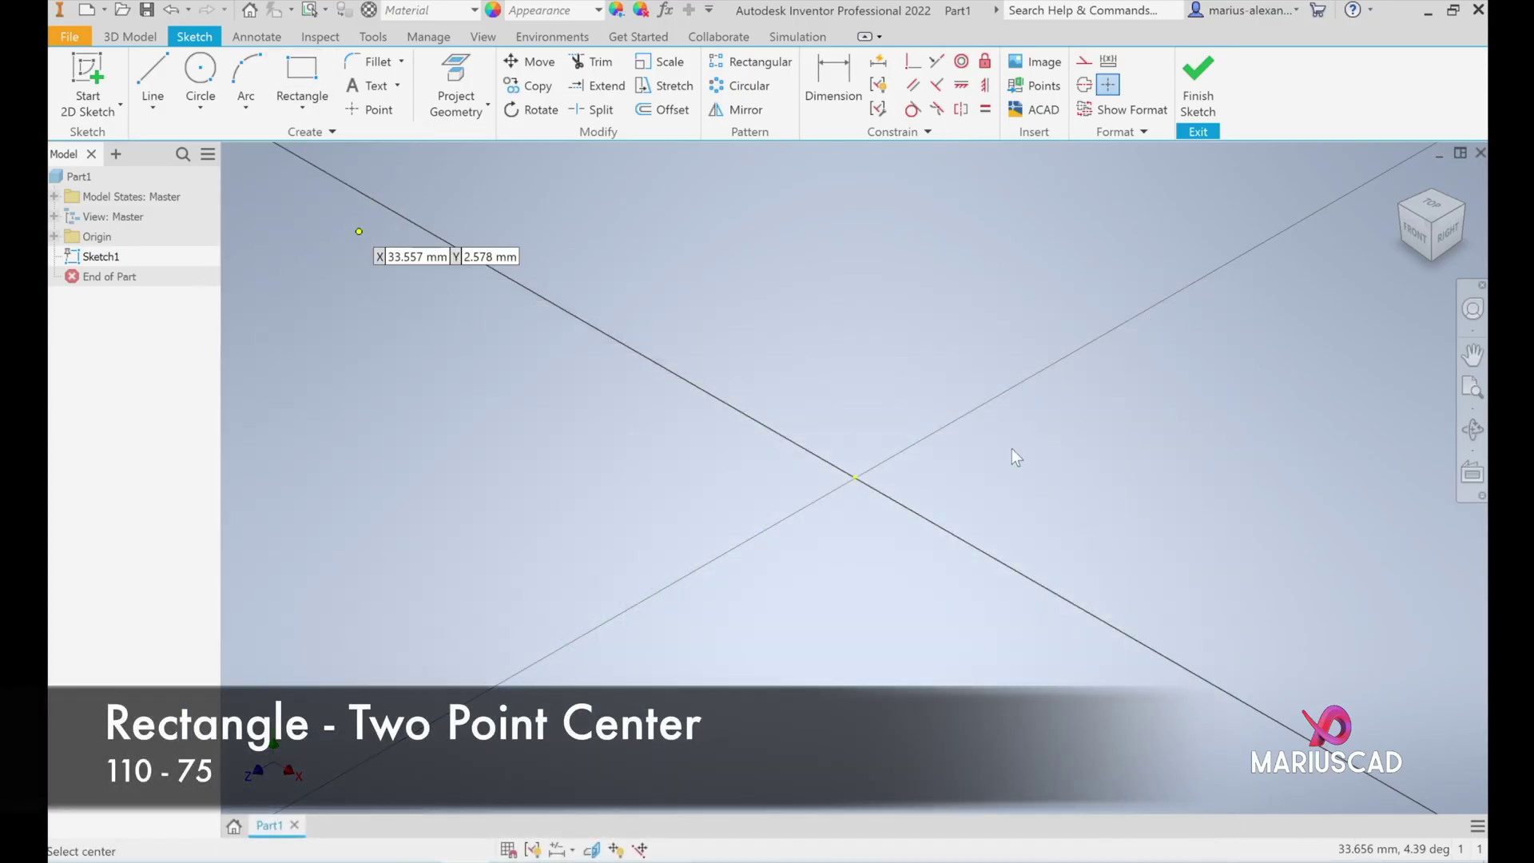
left_click(856, 479)
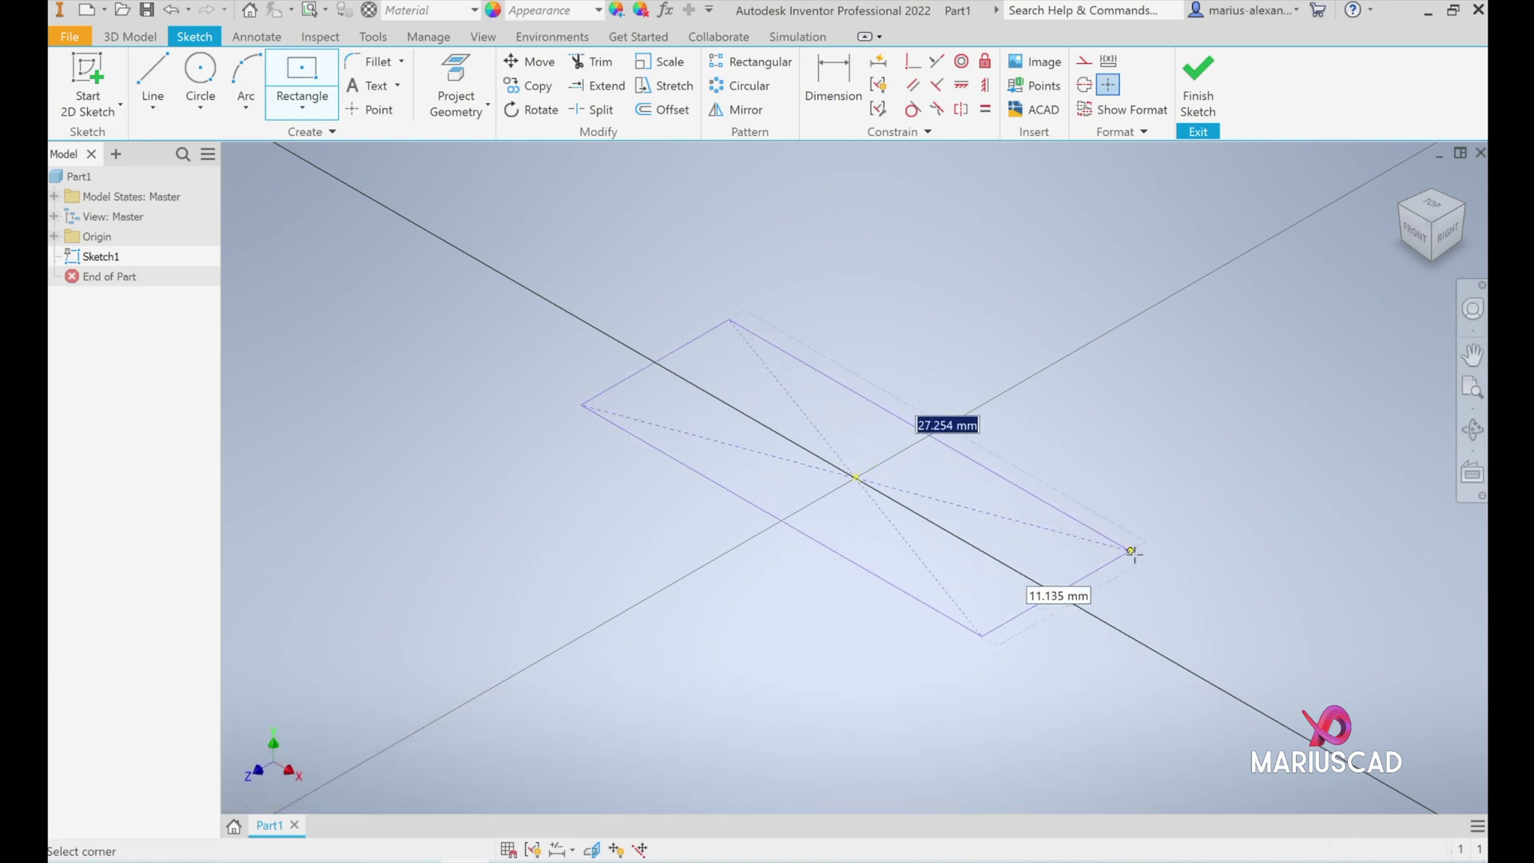
type("110")
key("Tab")
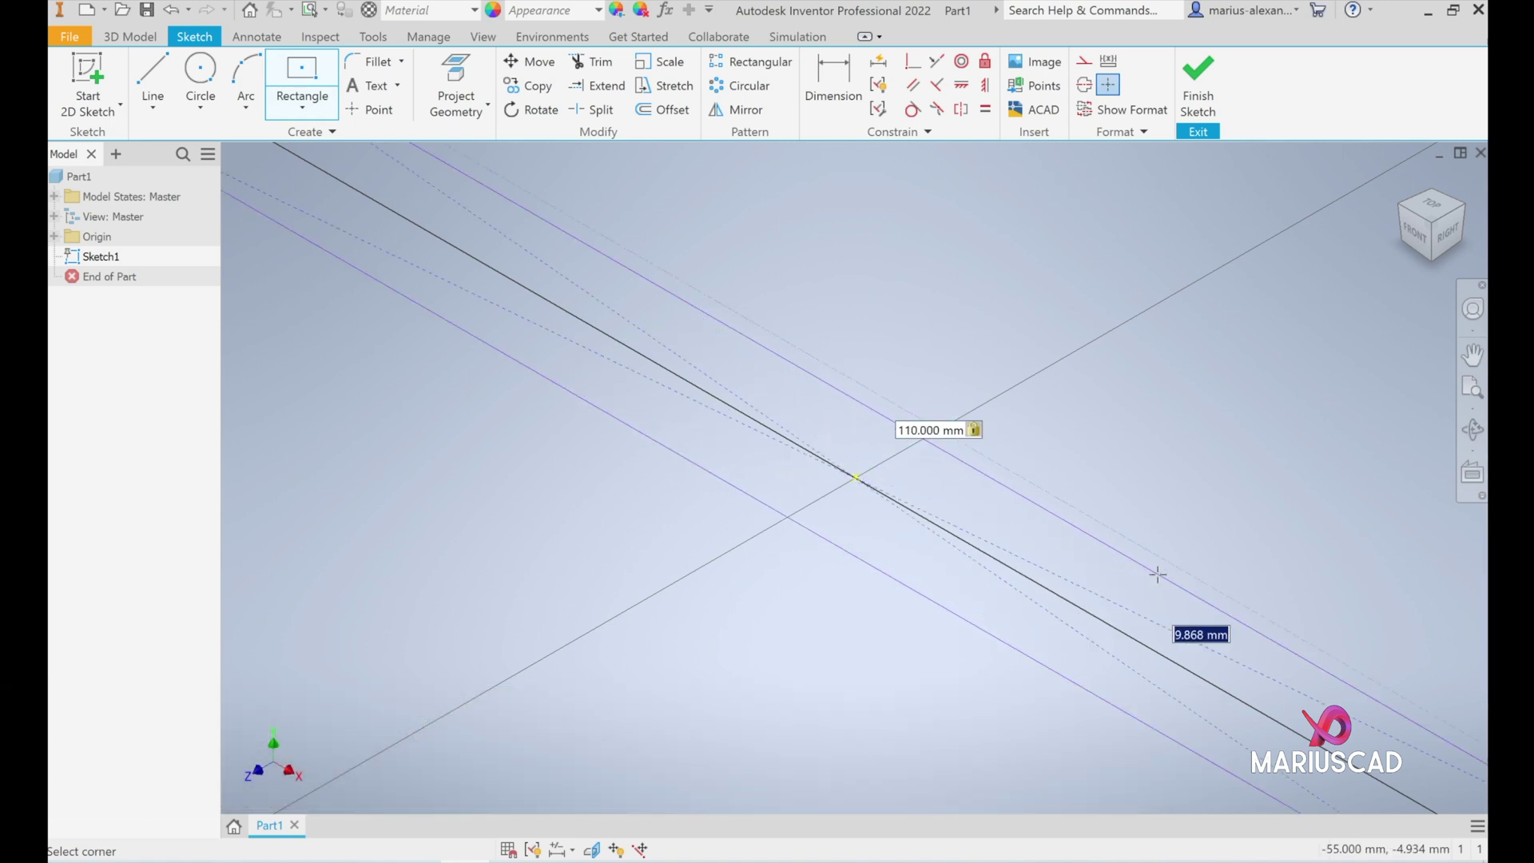
type("110")
key("Return")
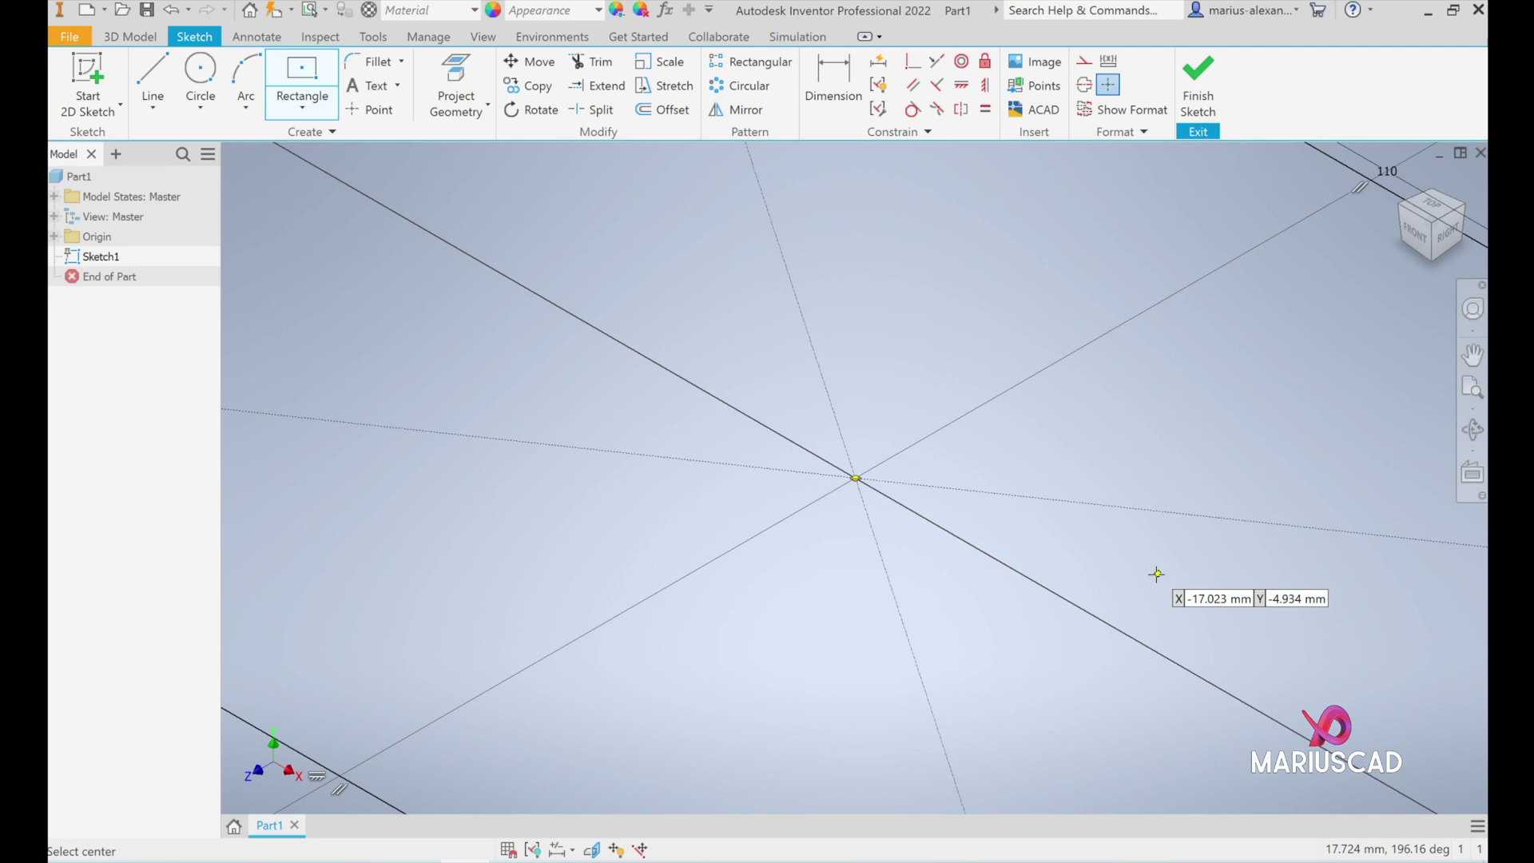
scroll(916, 313, "up", 5)
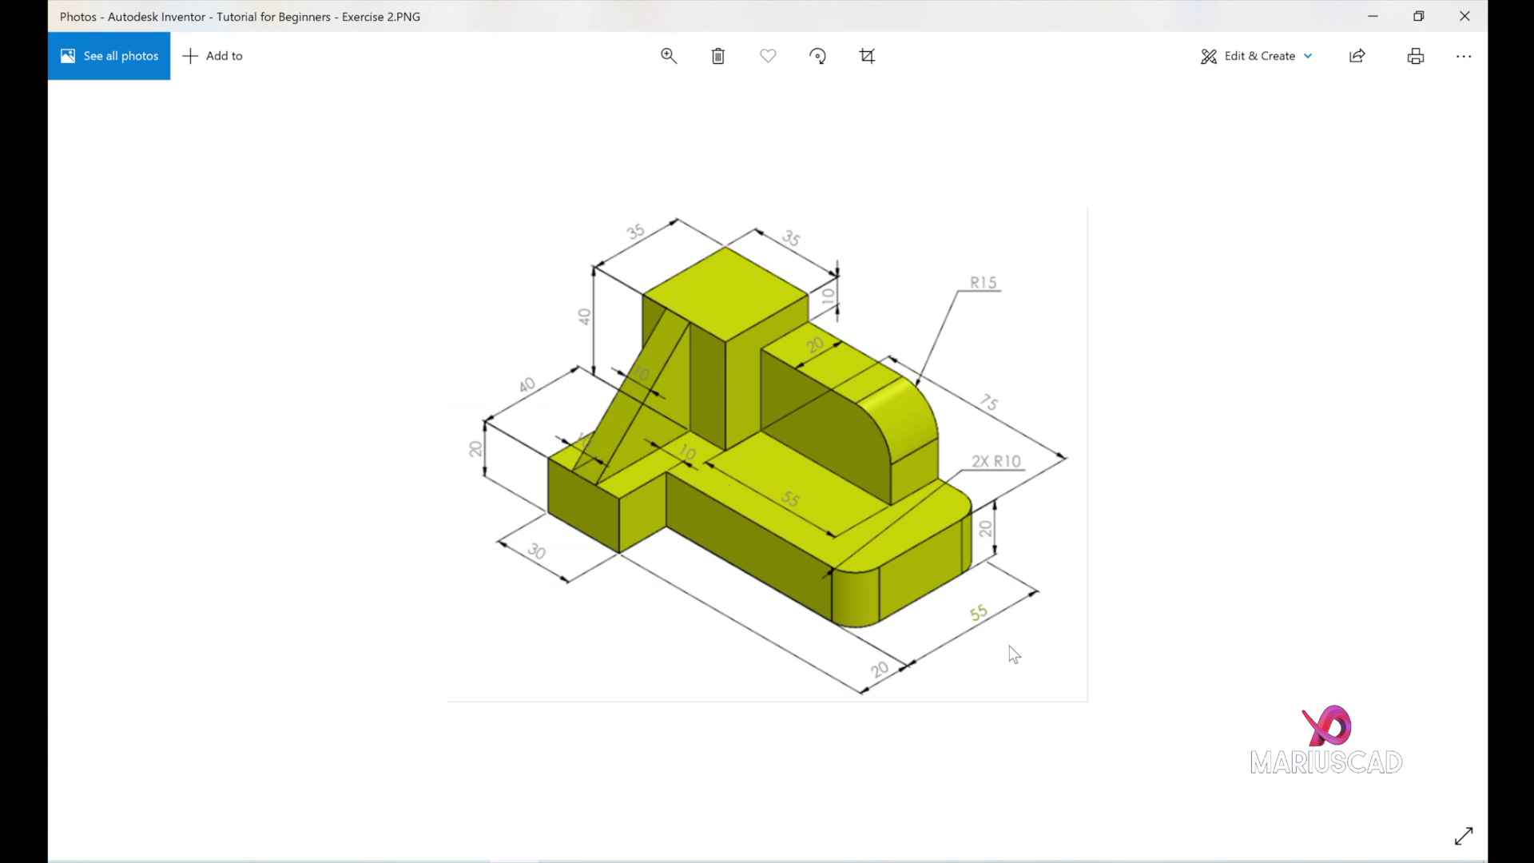
Draw a 75 by 20 mm two-point rectangle from the base outline's bottom corner.
left_click(1373, 16)
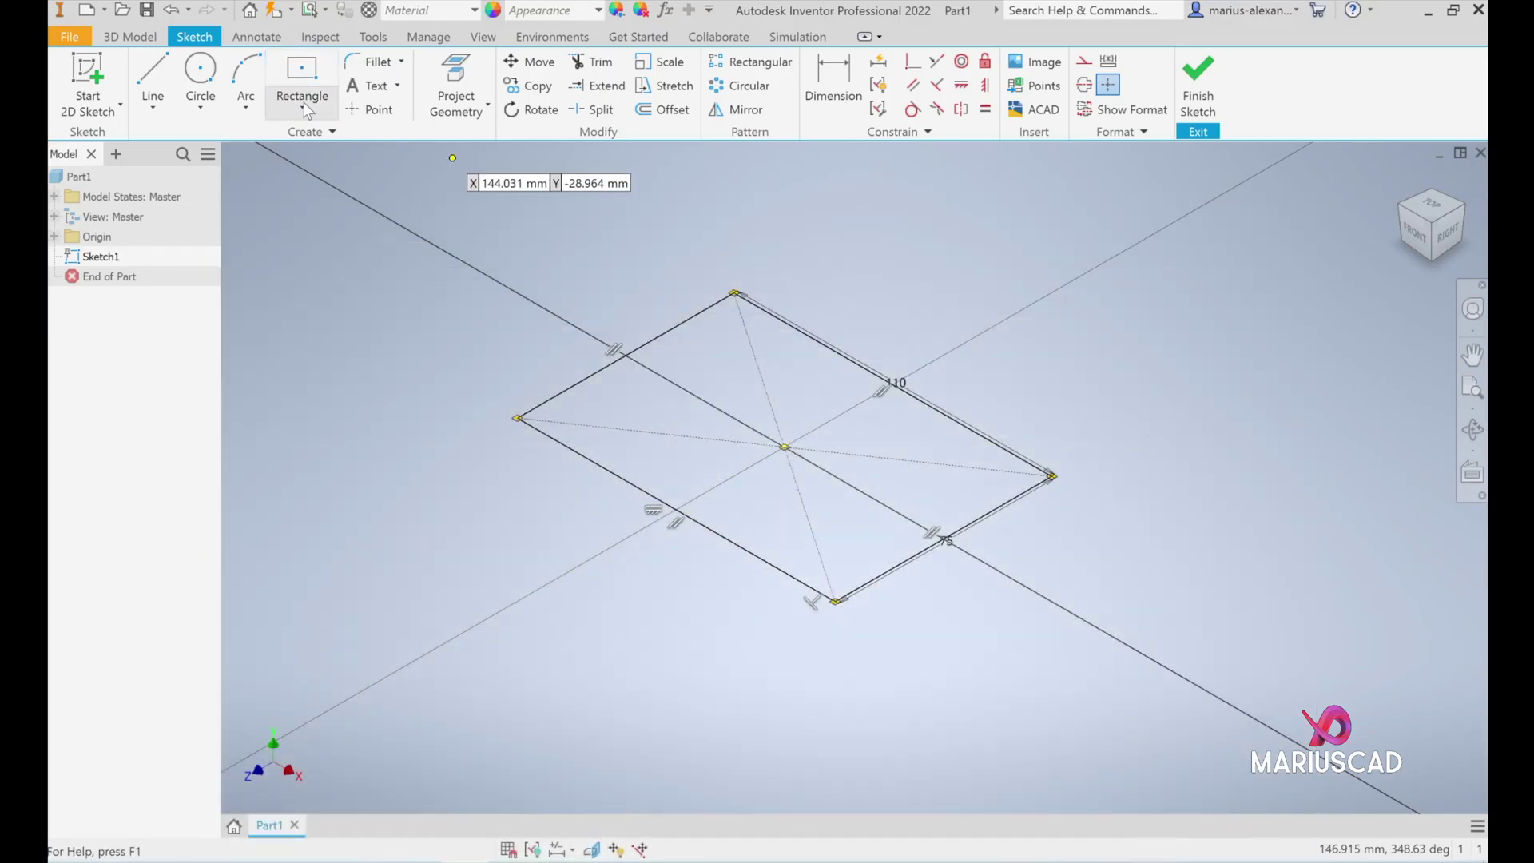
left_click(303, 108)
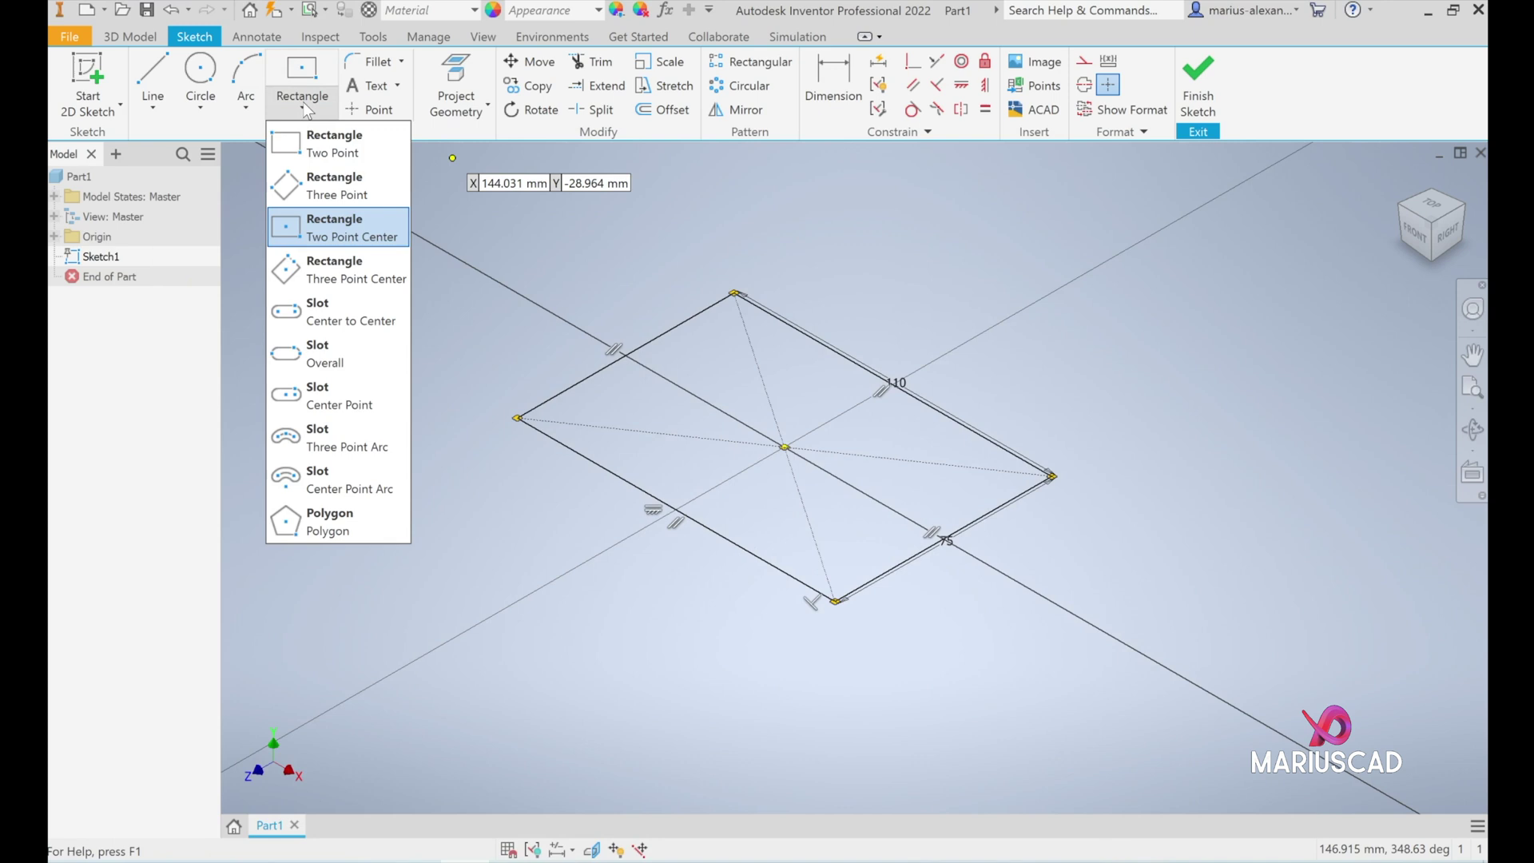
left_click(339, 148)
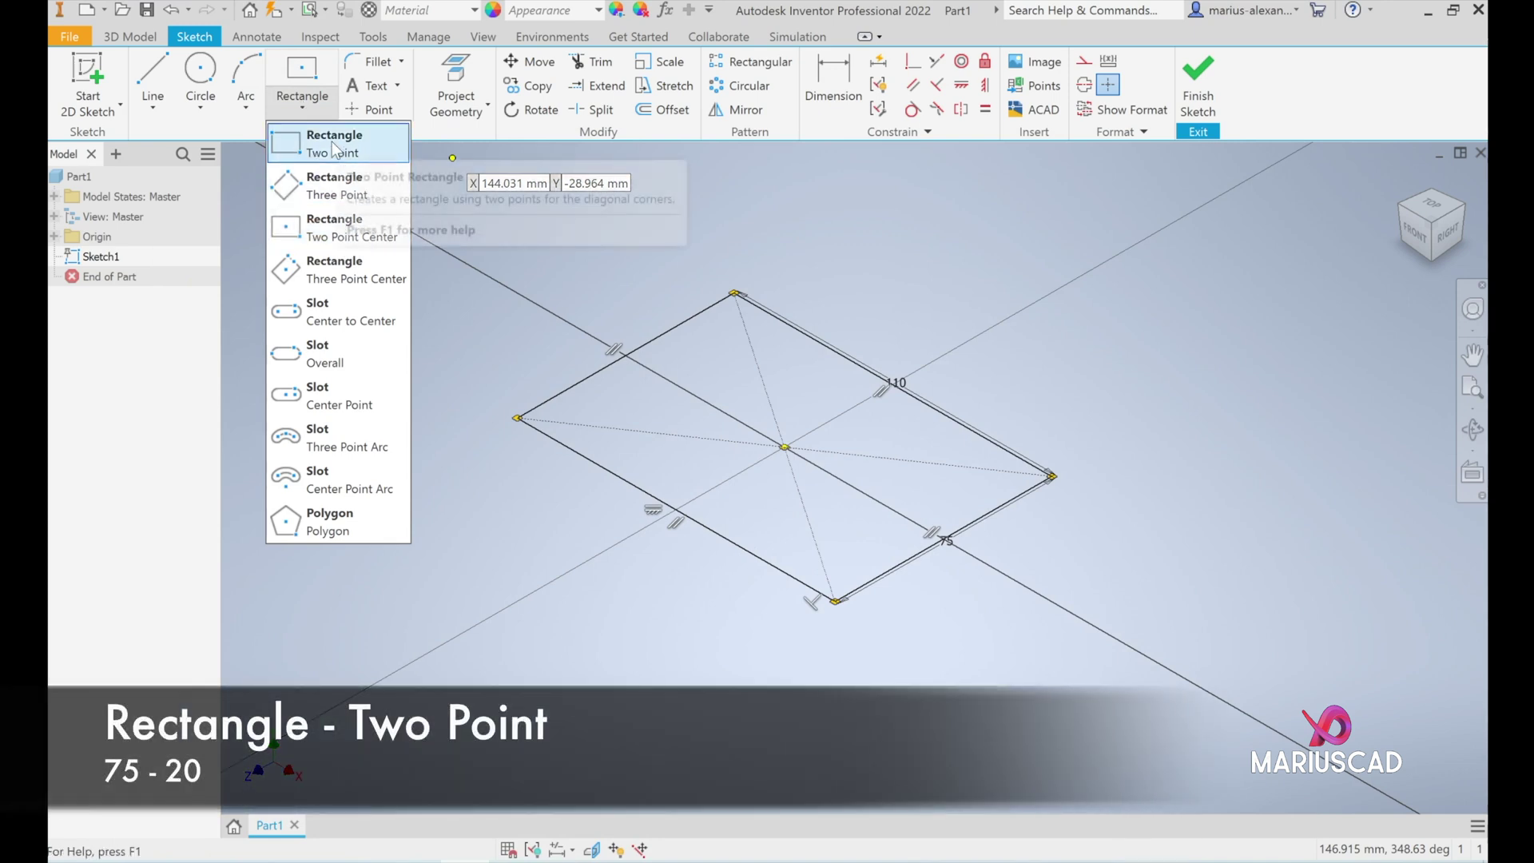
left_click(836, 601)
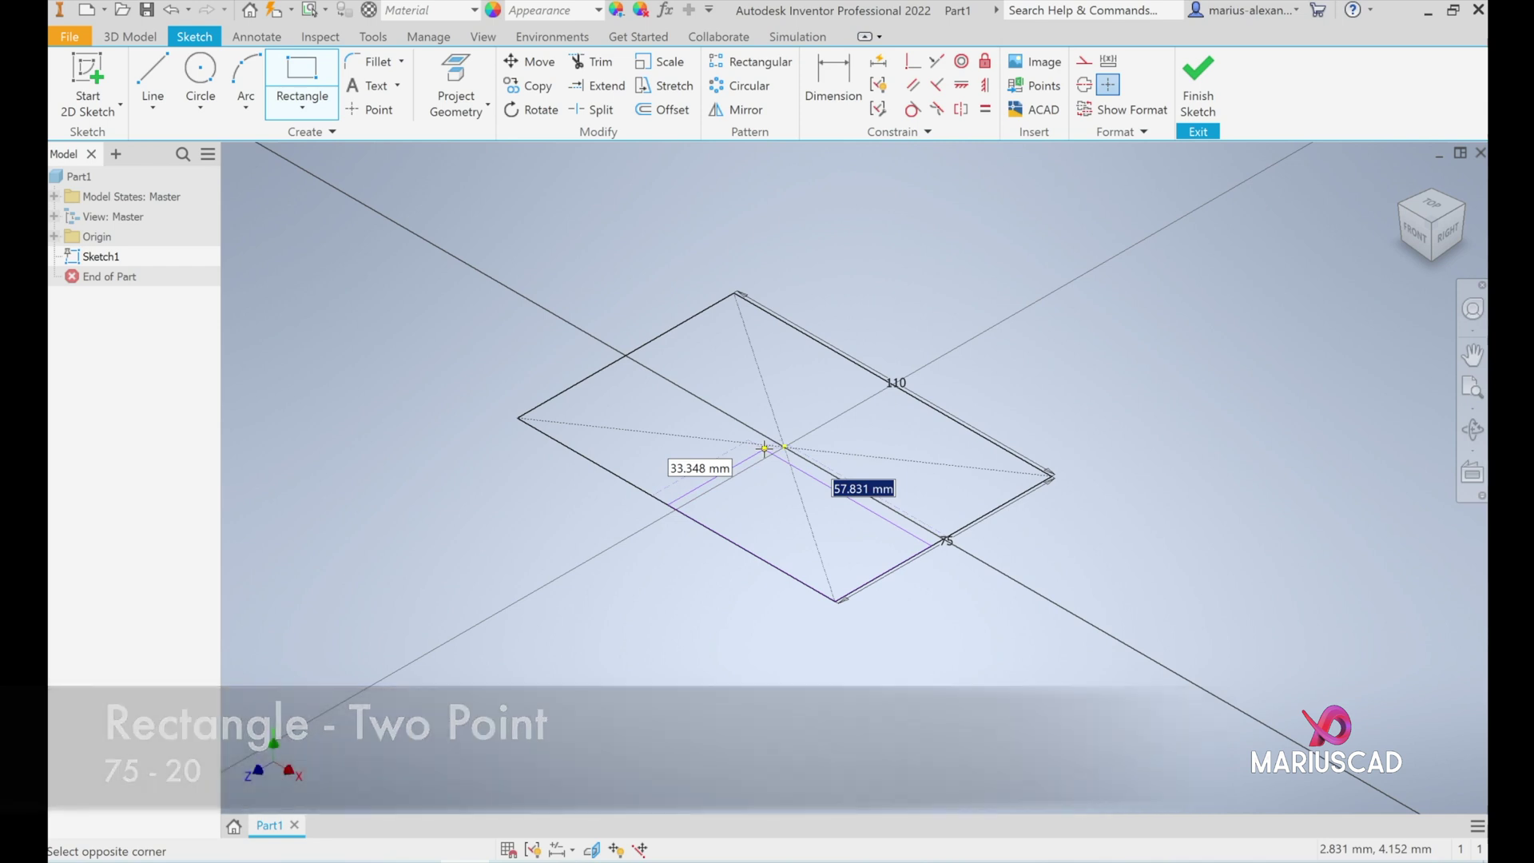
type("75")
key("Tab")
type("20")
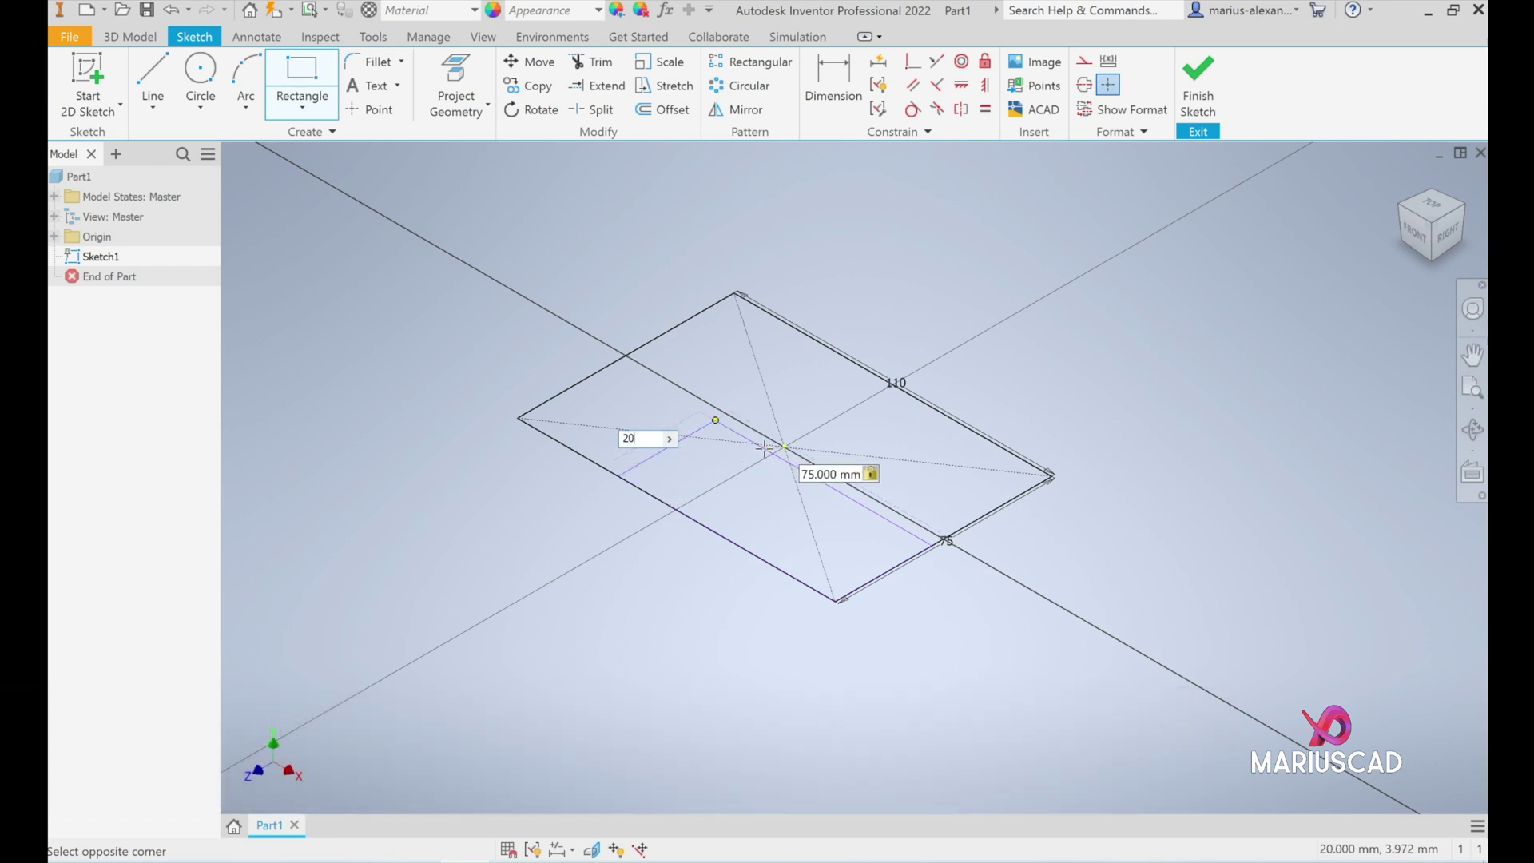
key("Return")
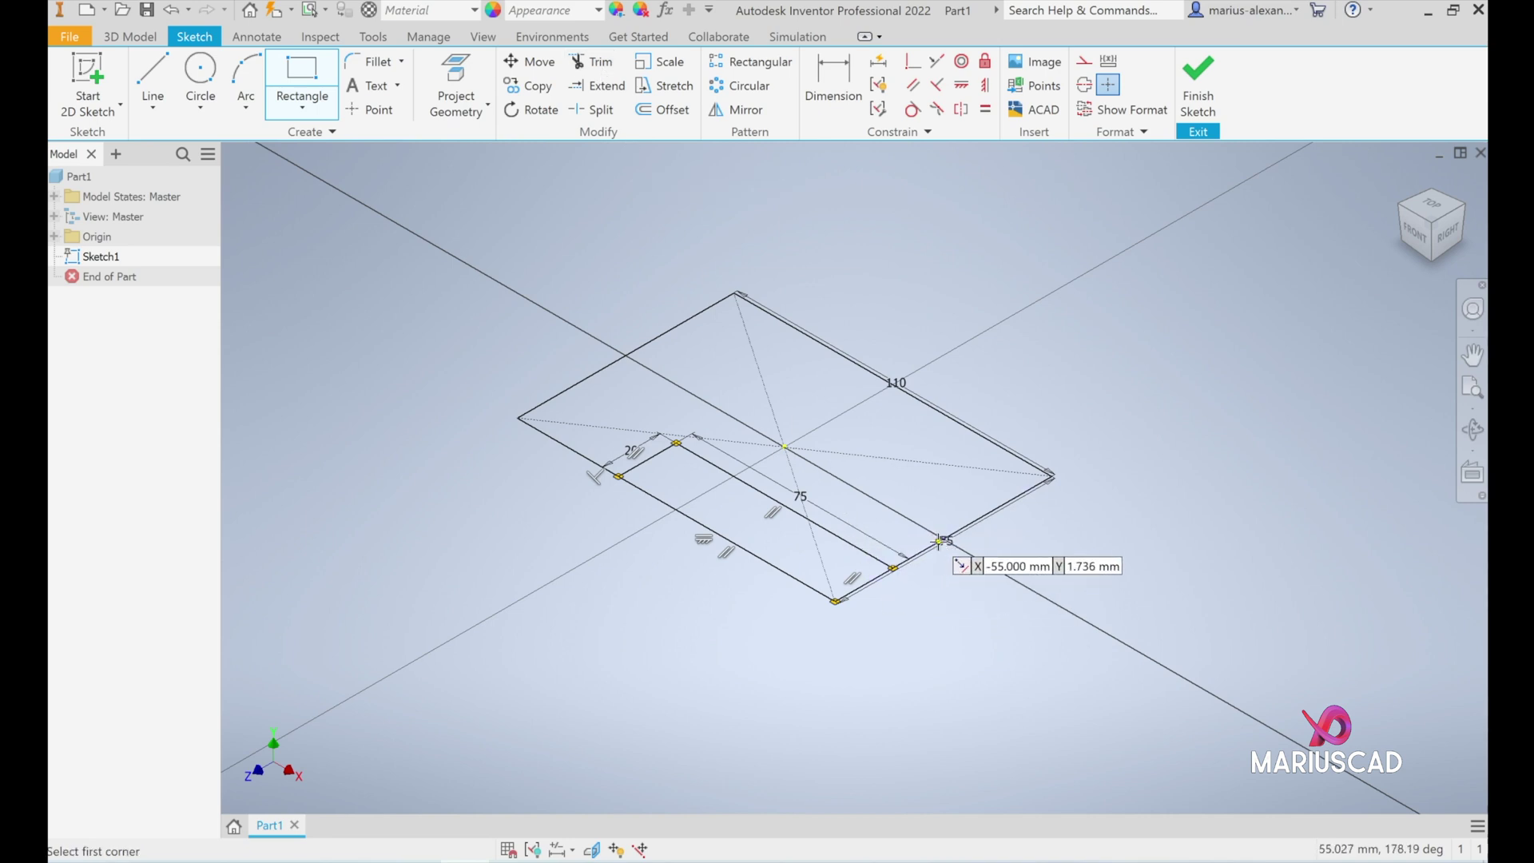
right_click(962, 567)
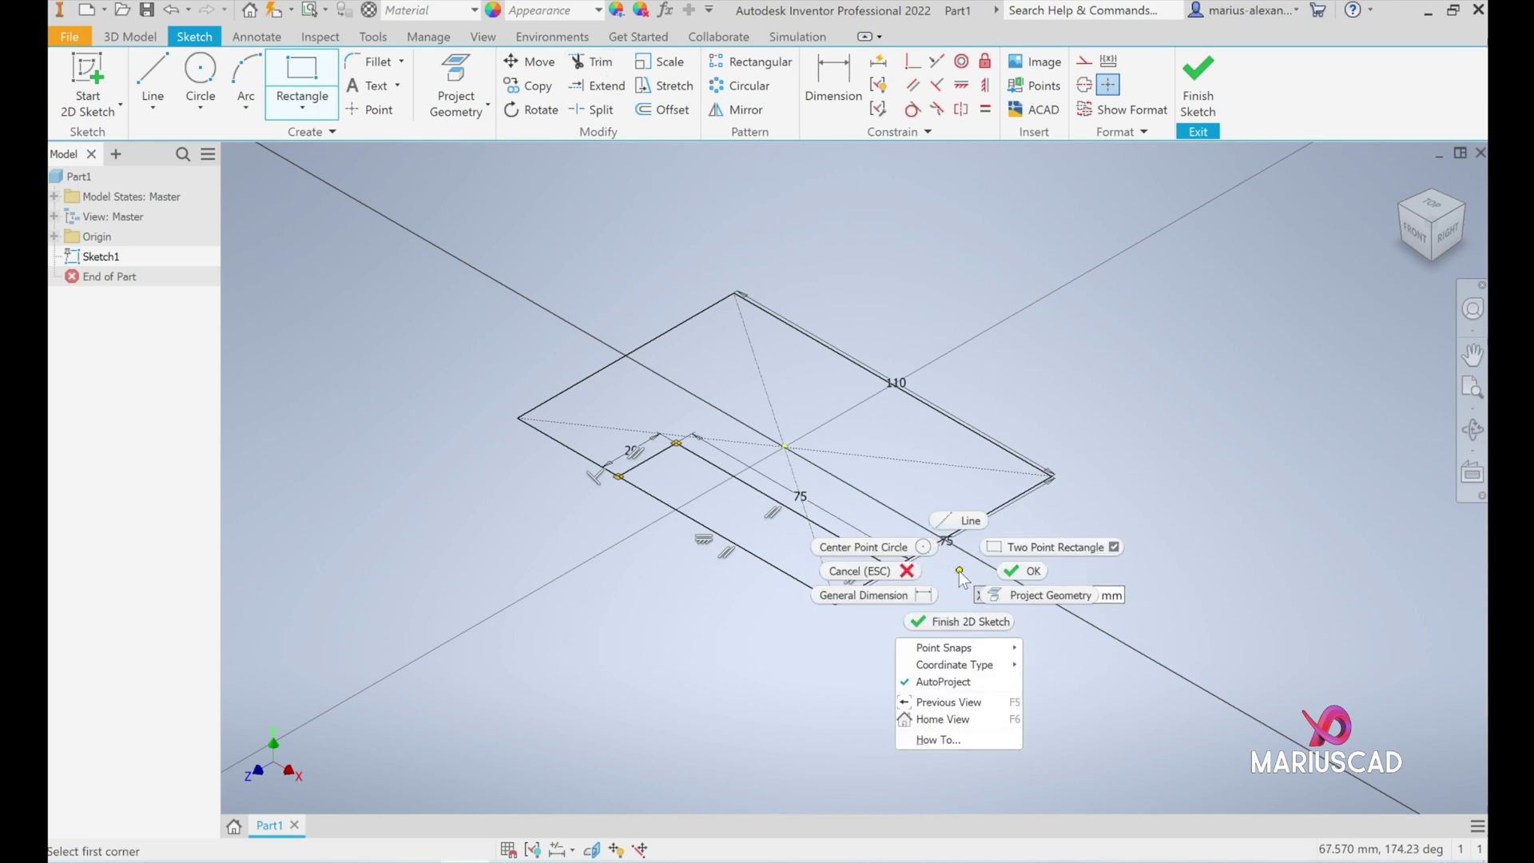
left_click(1001, 569)
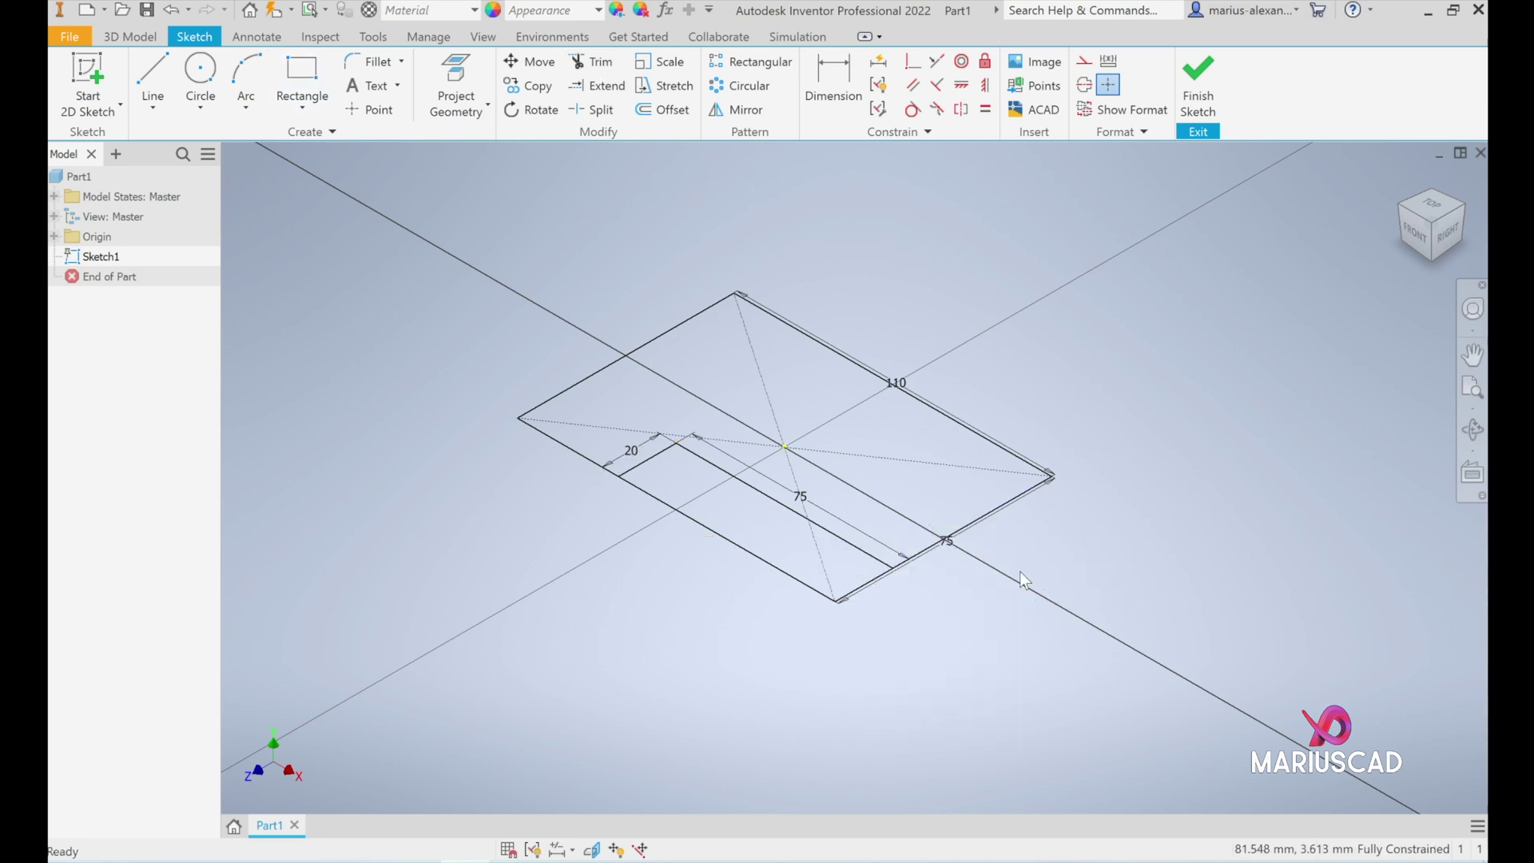
Delete the outer 75, inner 75 and 20 mm sketch dimensions.
left_click(954, 542)
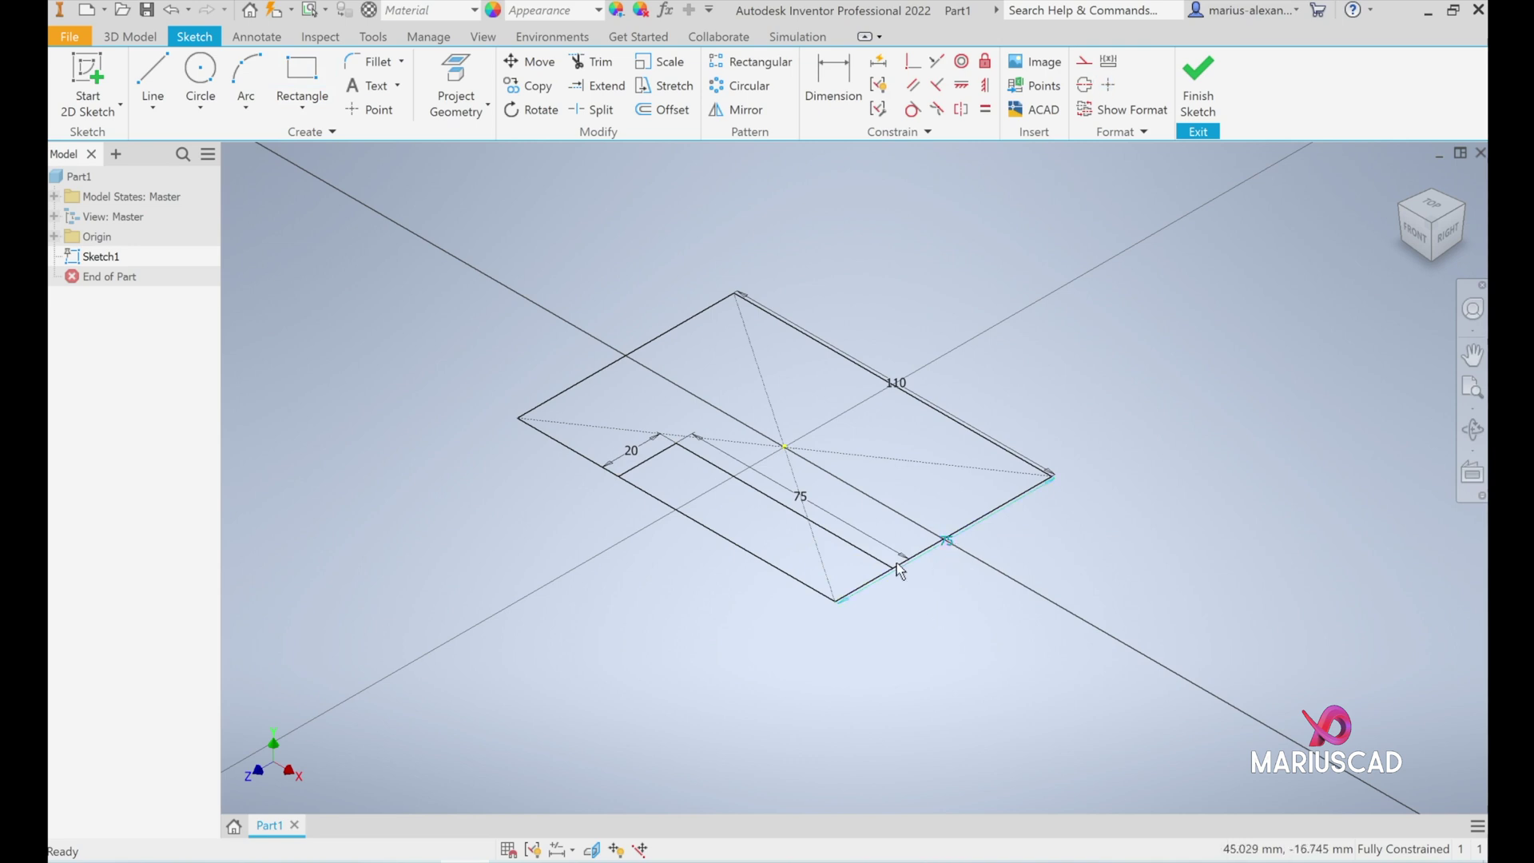
left_click(799, 501, "ctrl")
left_click(642, 450, "ctrl")
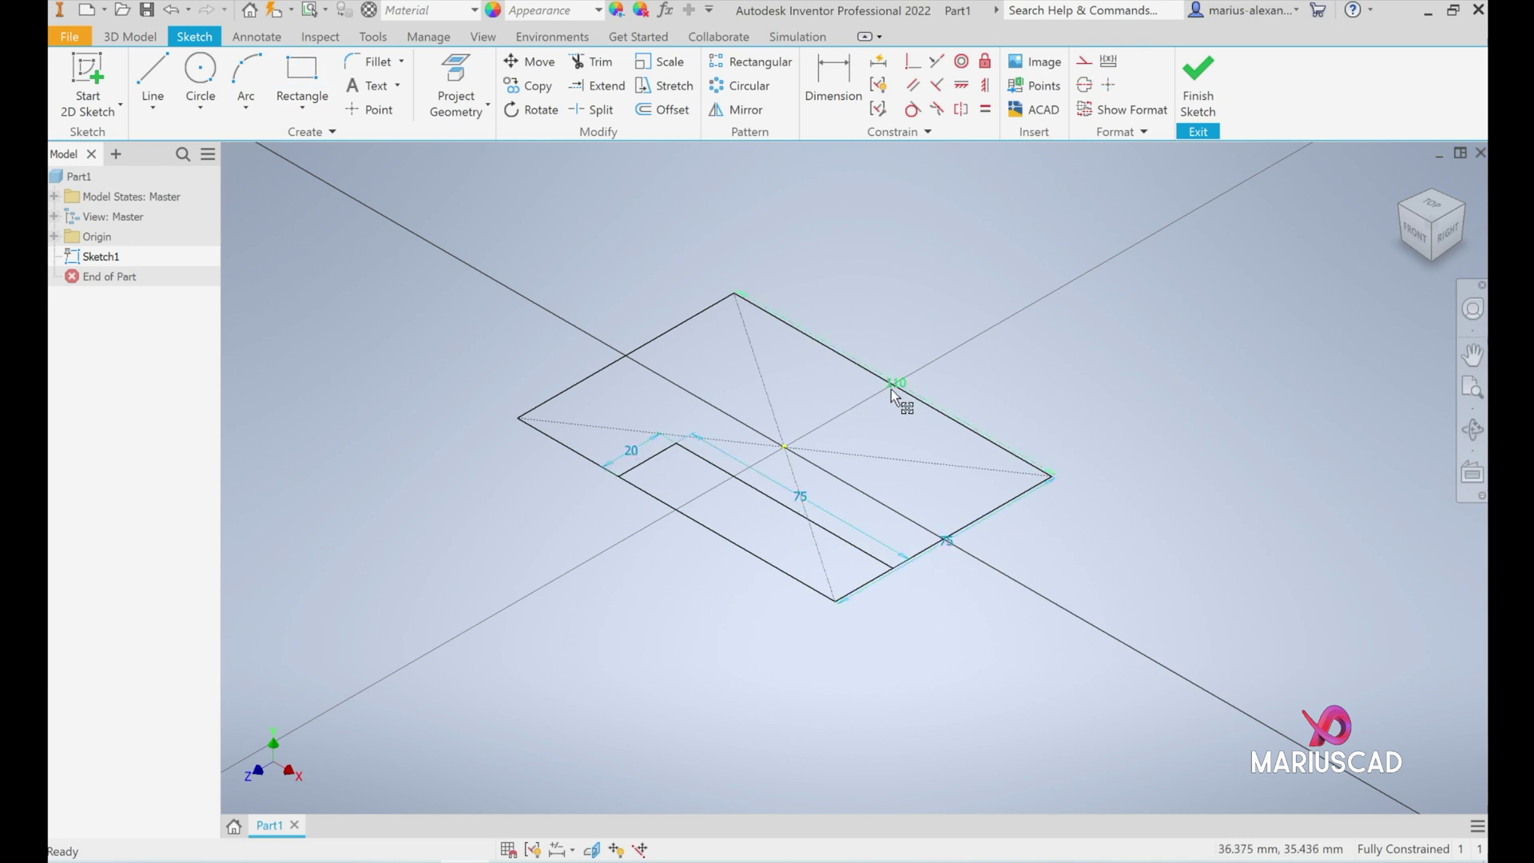
right_click(897, 386)
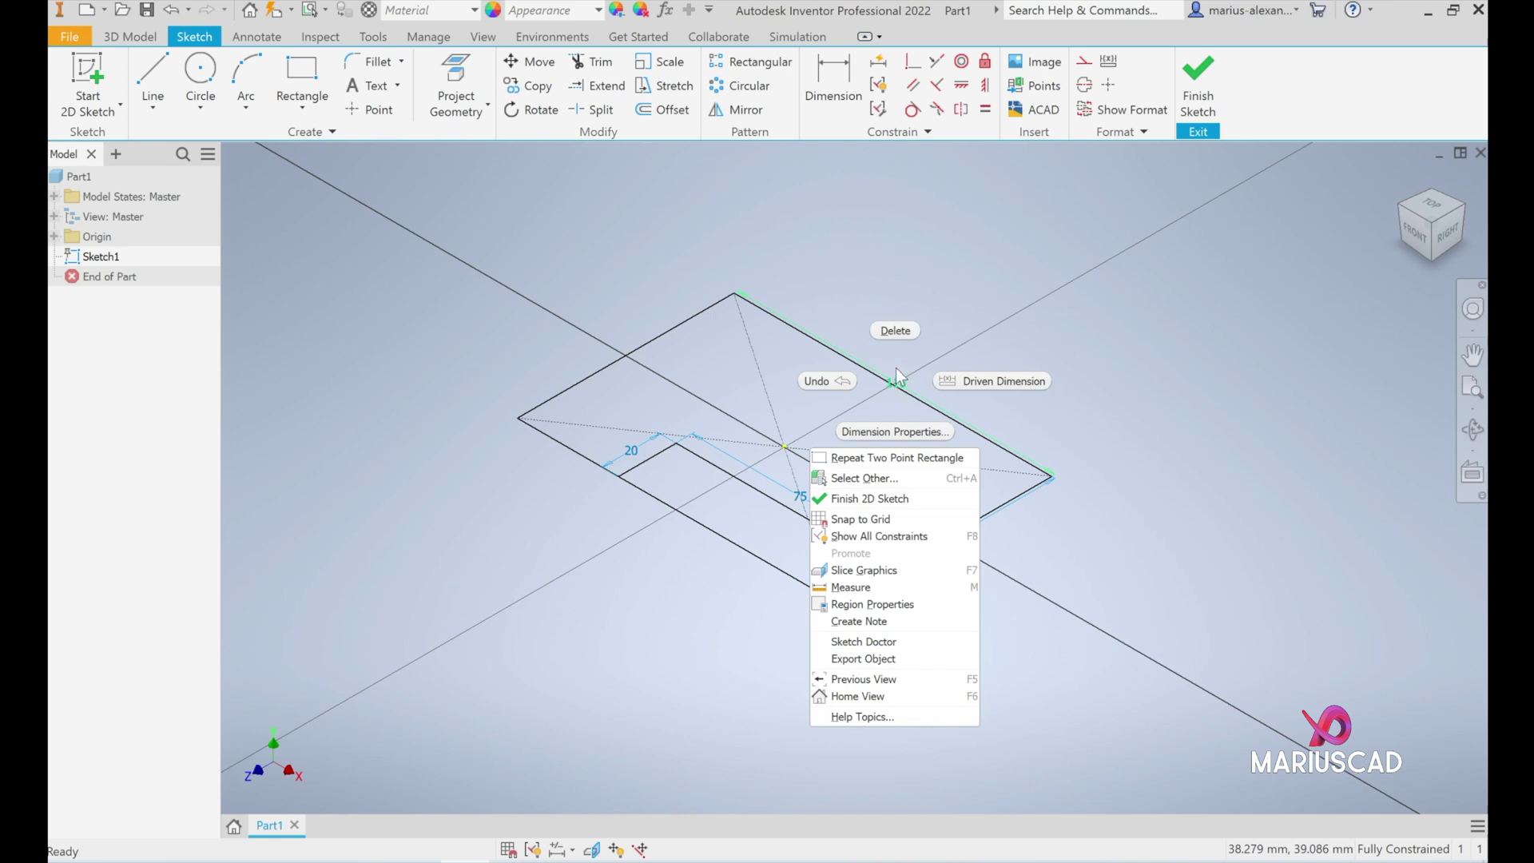
left_click(896, 329)
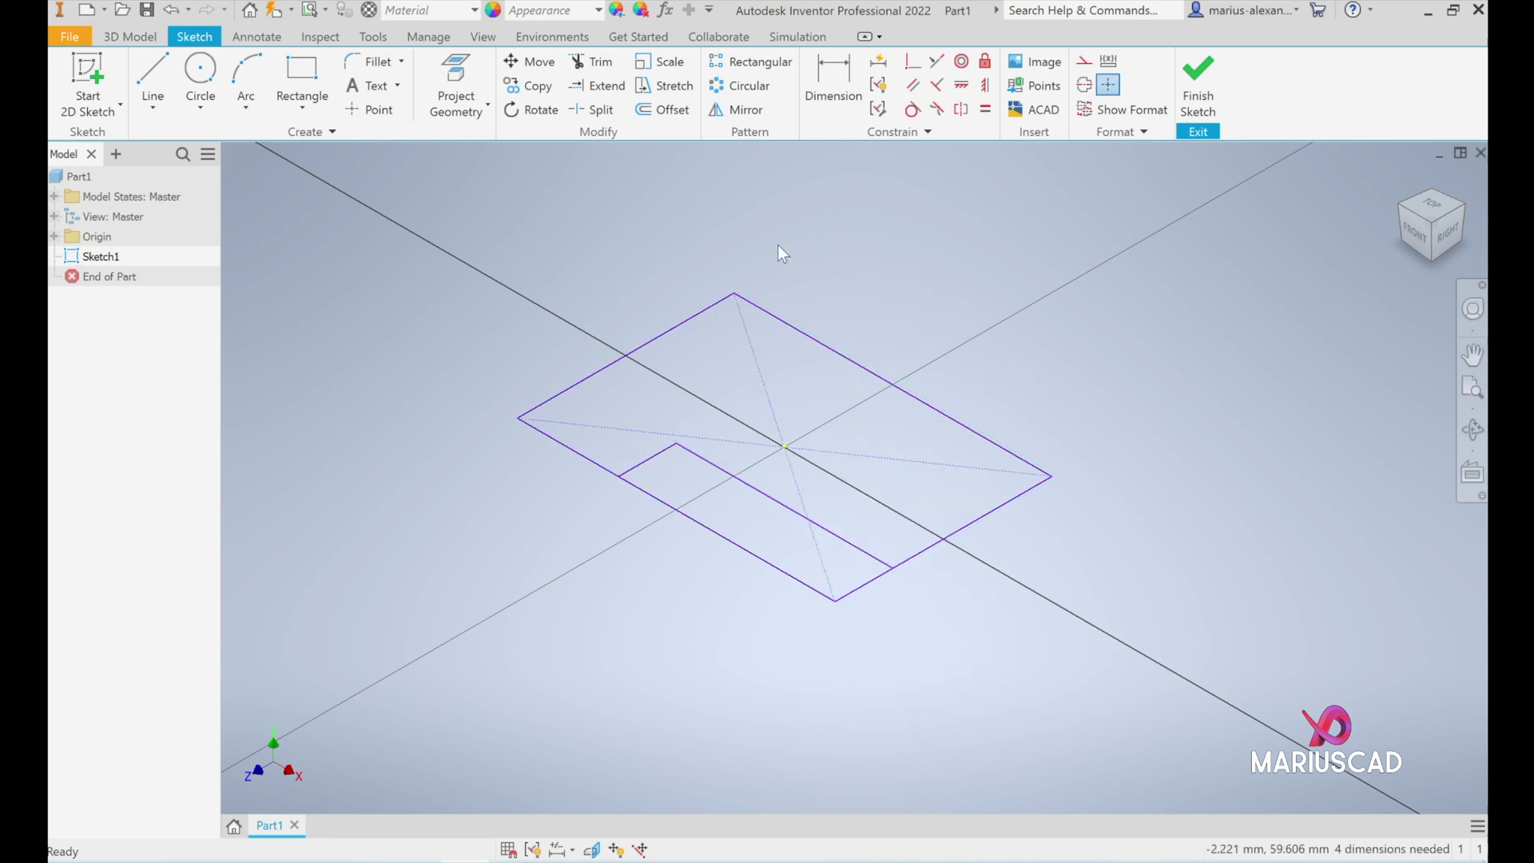
Trim the two leftover edges around the notch, checking the reference drawing.
left_click(595, 63)
left_click(860, 585)
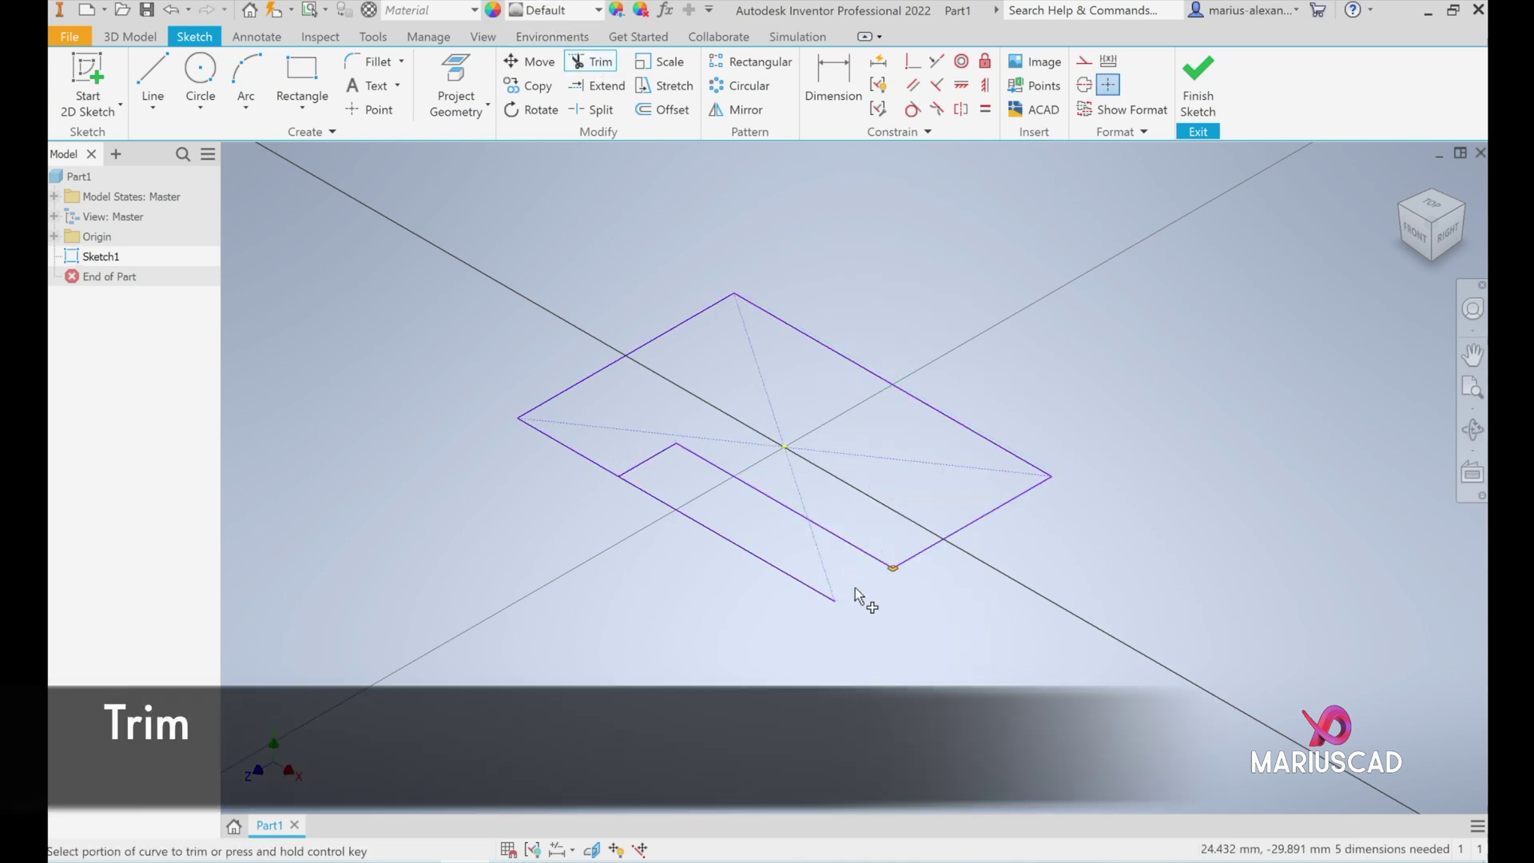
left_click(803, 582)
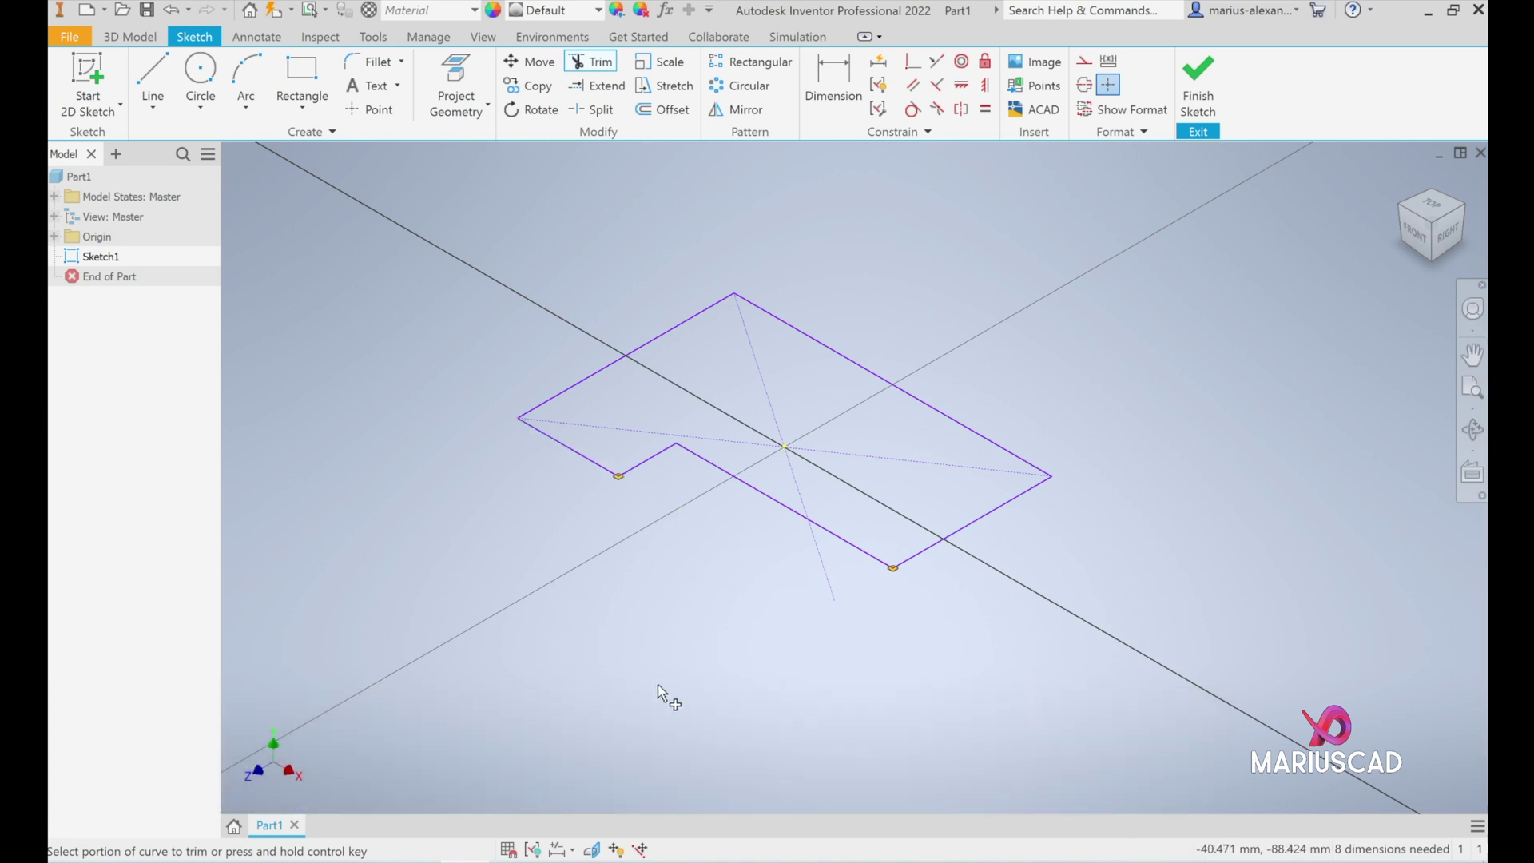
key("alt+Tab")
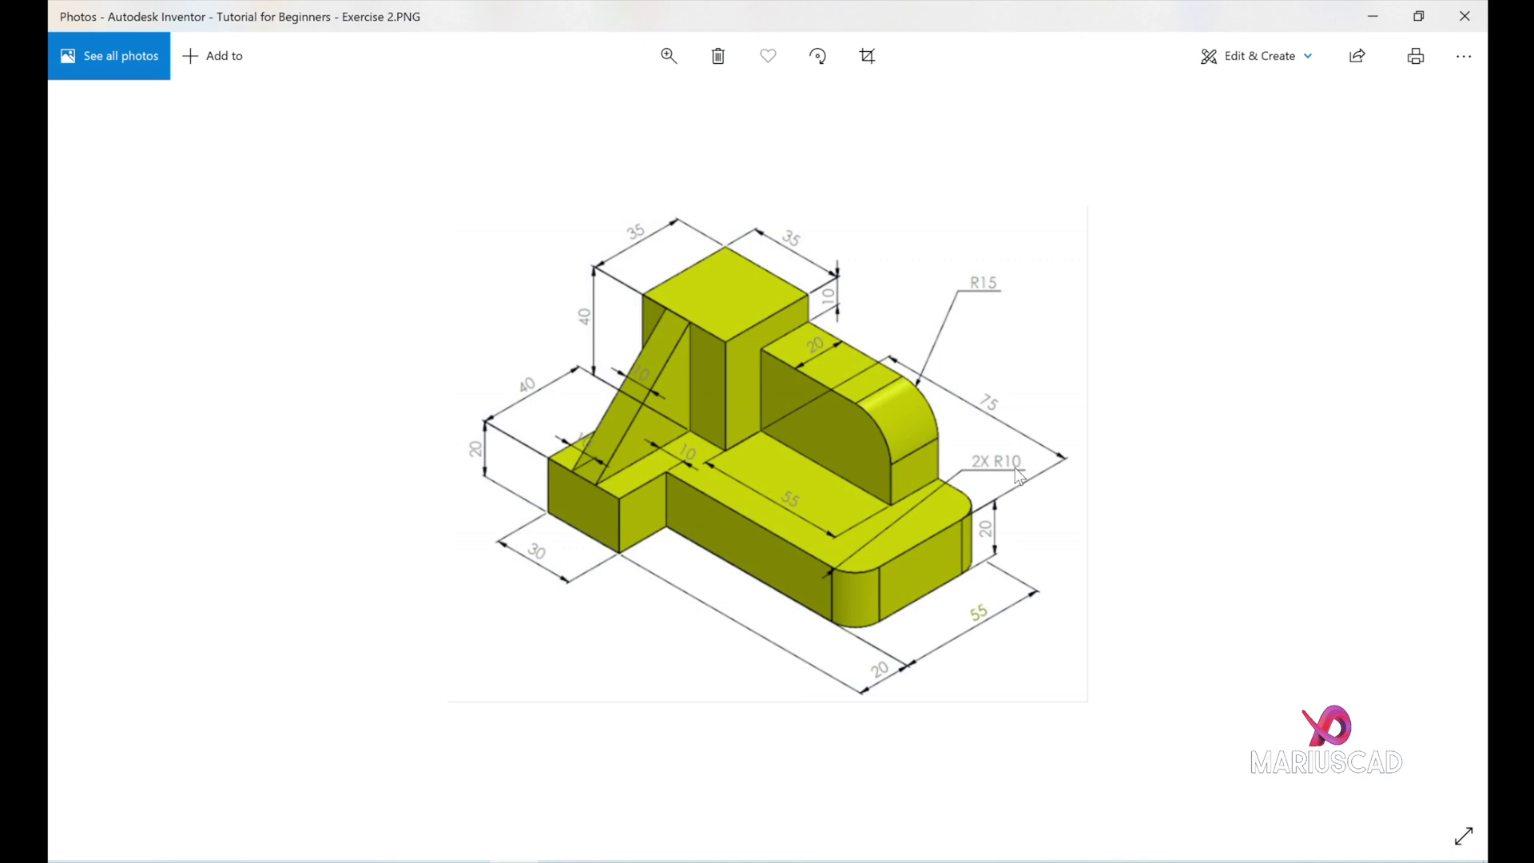
left_click(1373, 15)
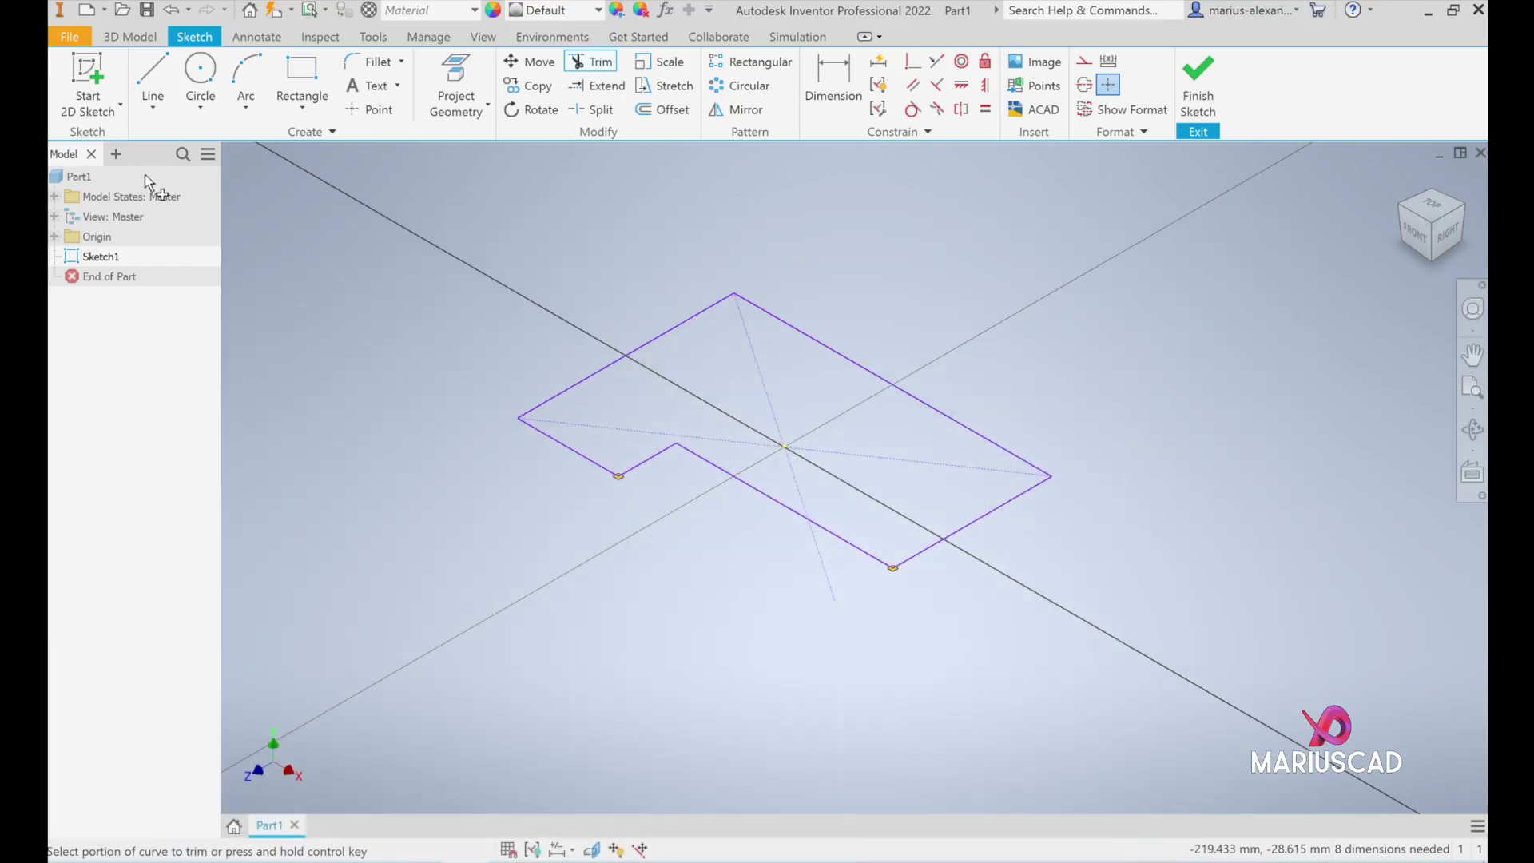
Round the lower and right outer corners with 10 mm fillets and finish the sketch.
left_click(378, 63)
type("10")
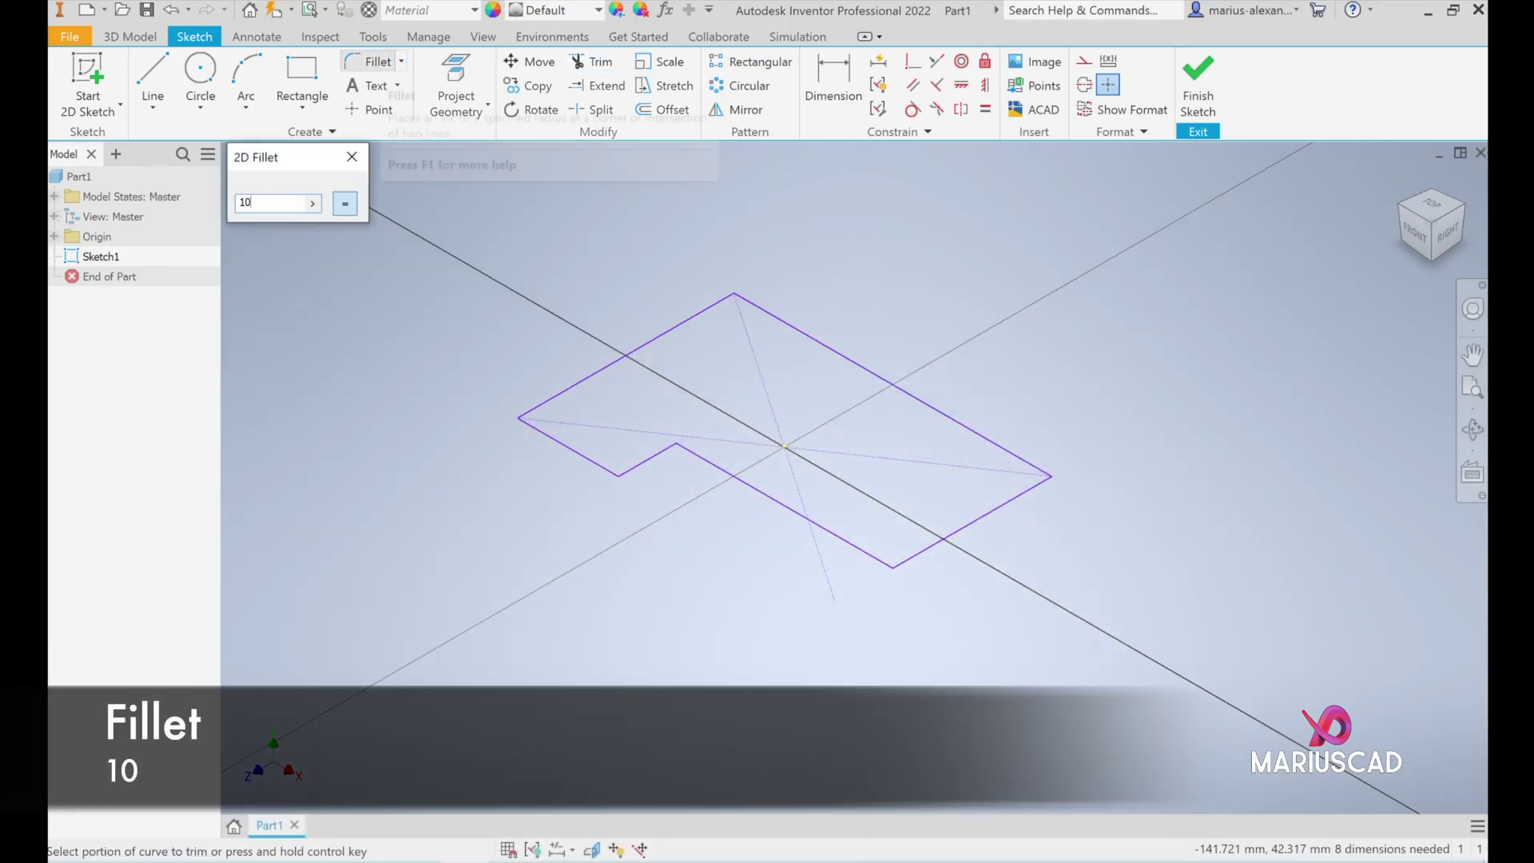
left_click(915, 564)
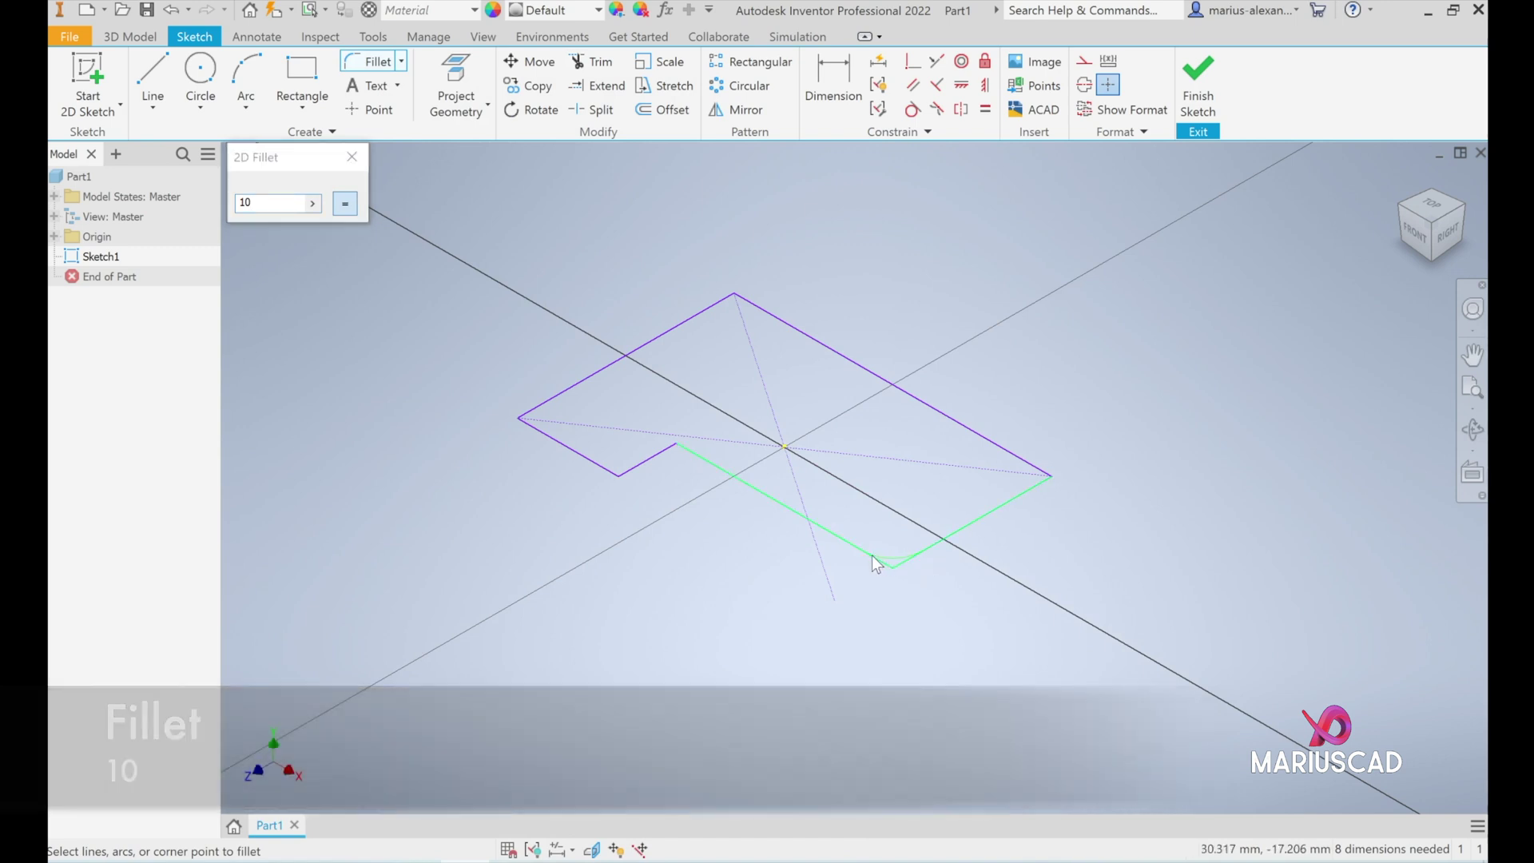
left_click(1029, 454)
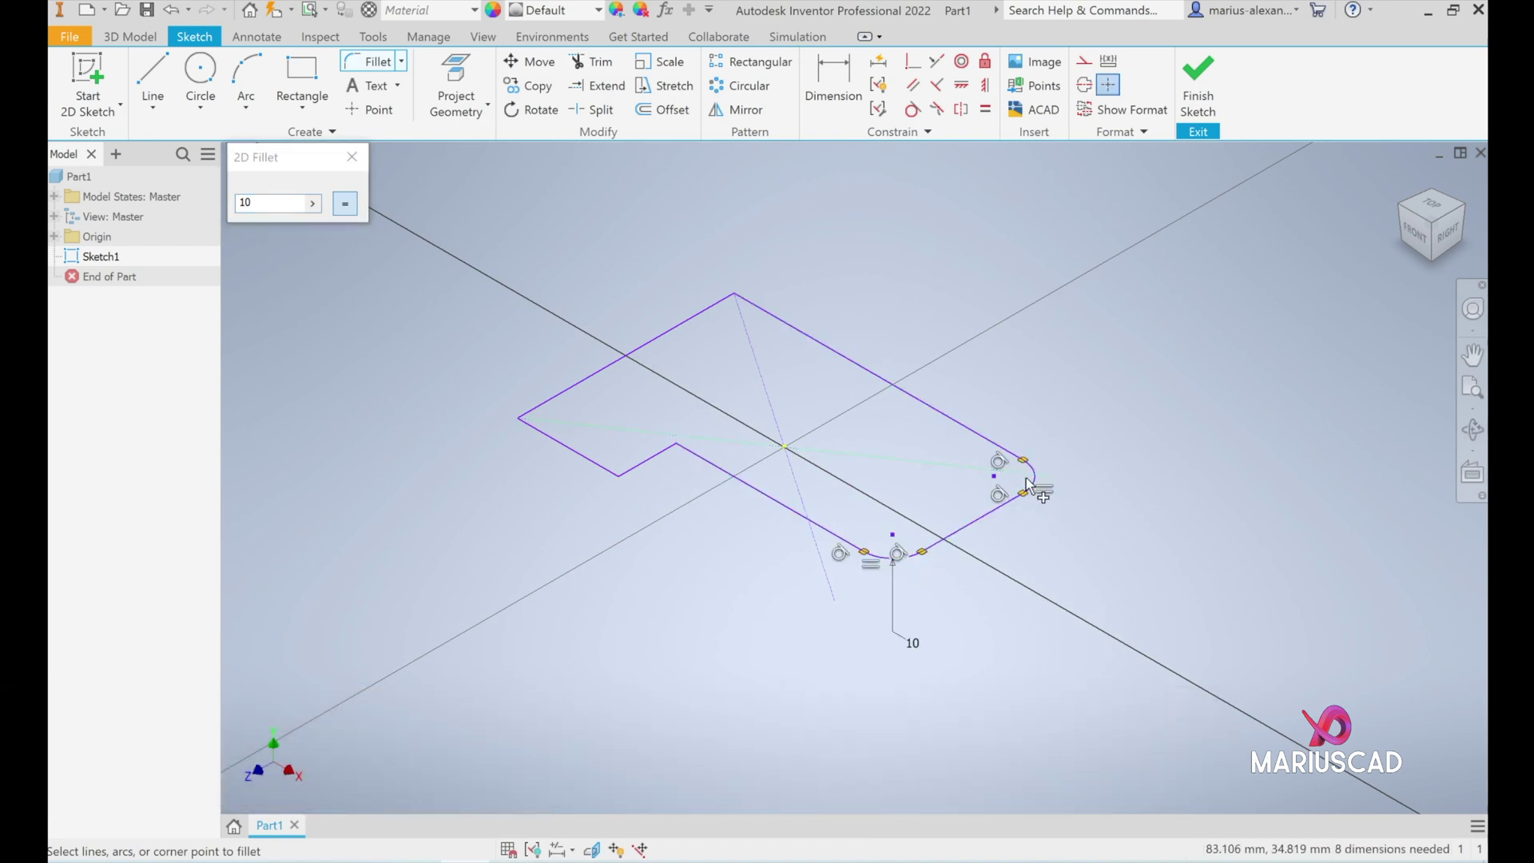
left_click(351, 157)
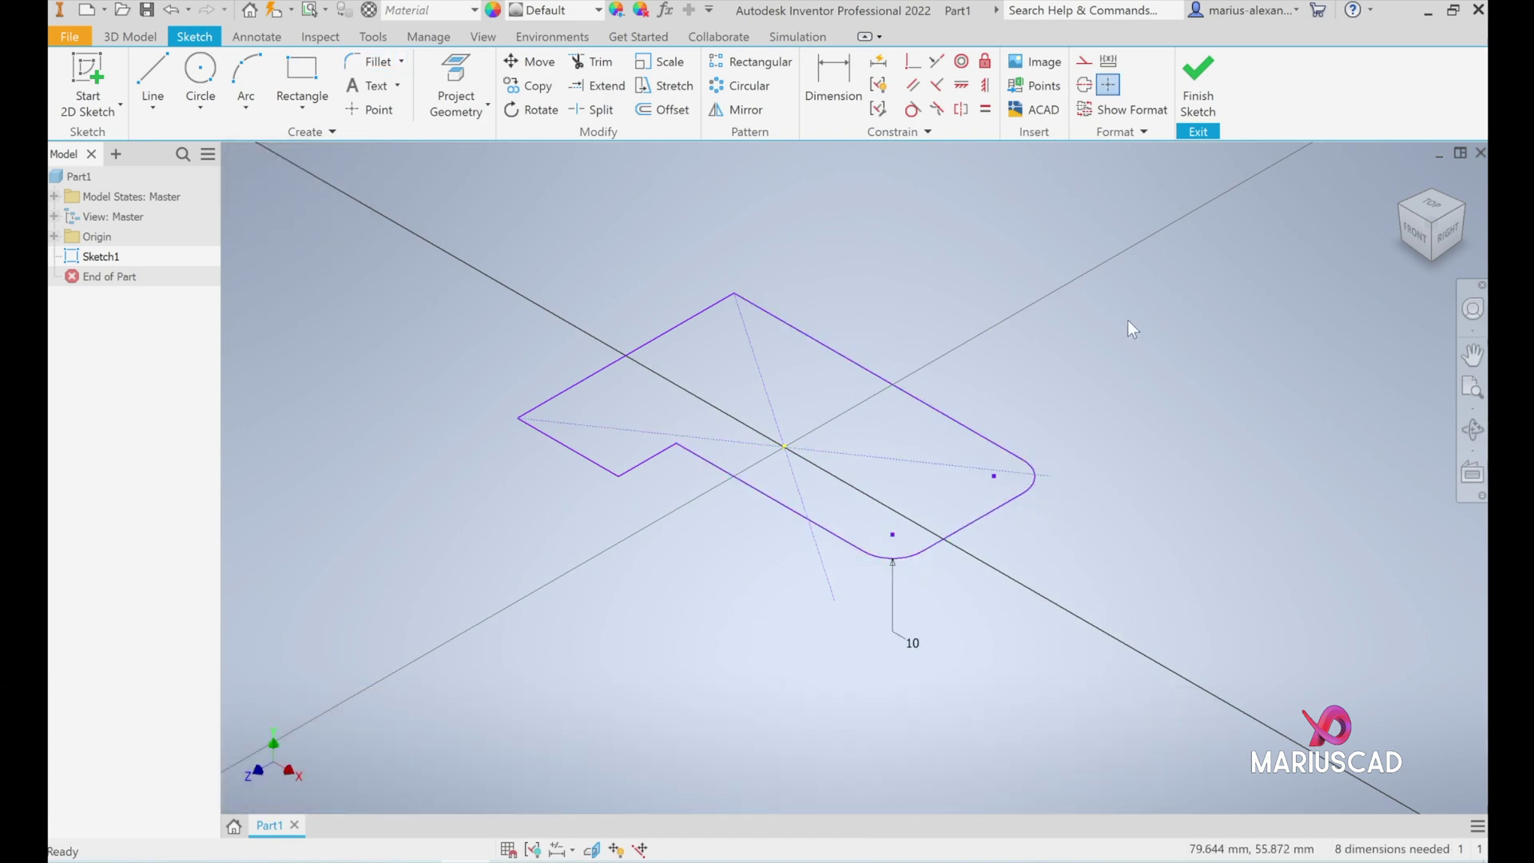
left_click(1199, 85)
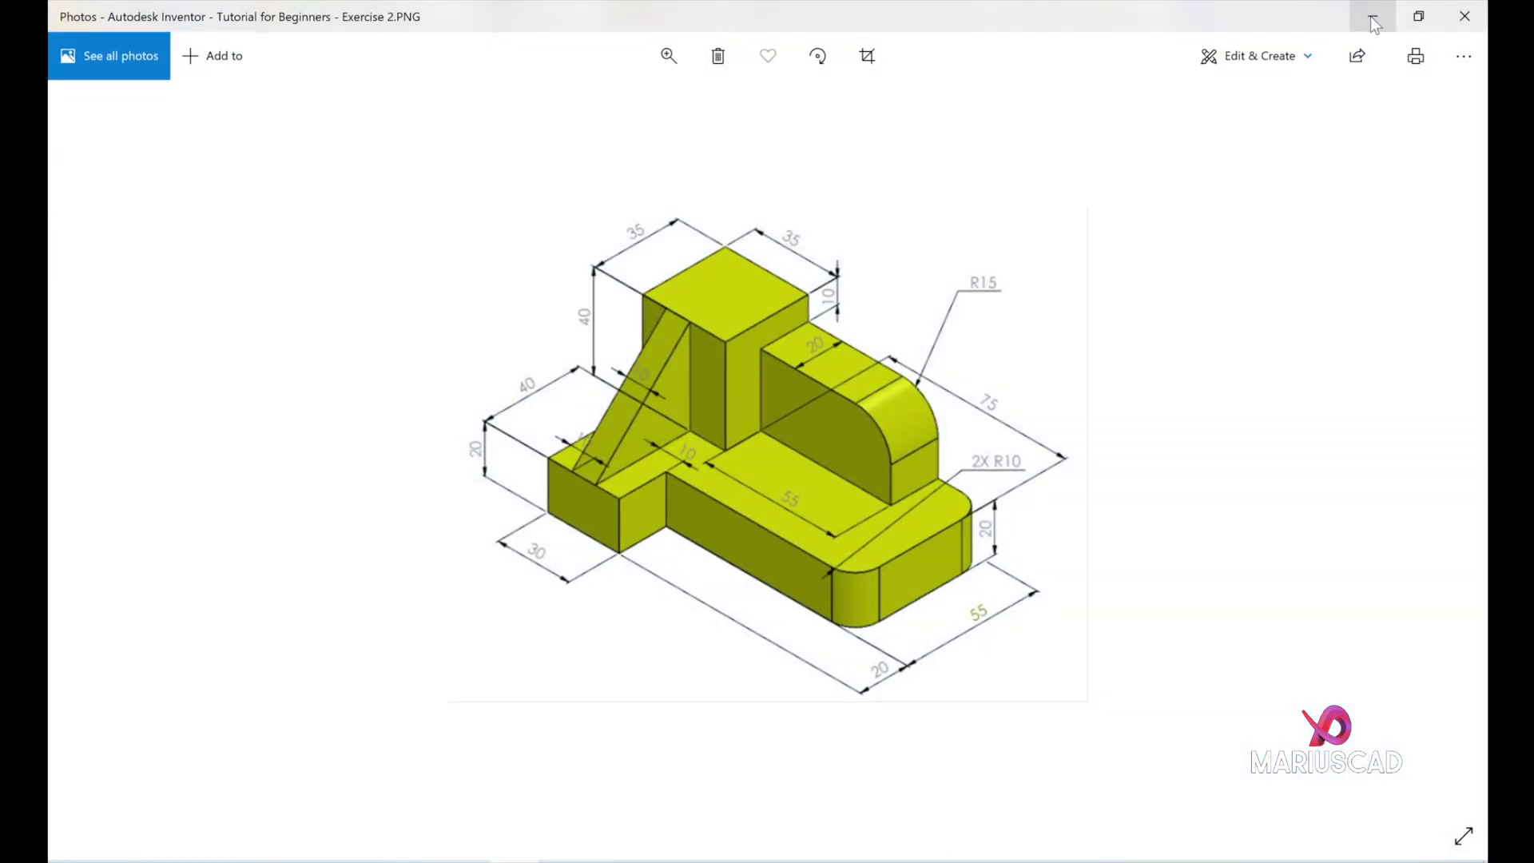
Extrude the filleted L-shaped outline 20 mm, then compare it with the reference drawing.
left_click(1373, 16)
left_click(154, 78)
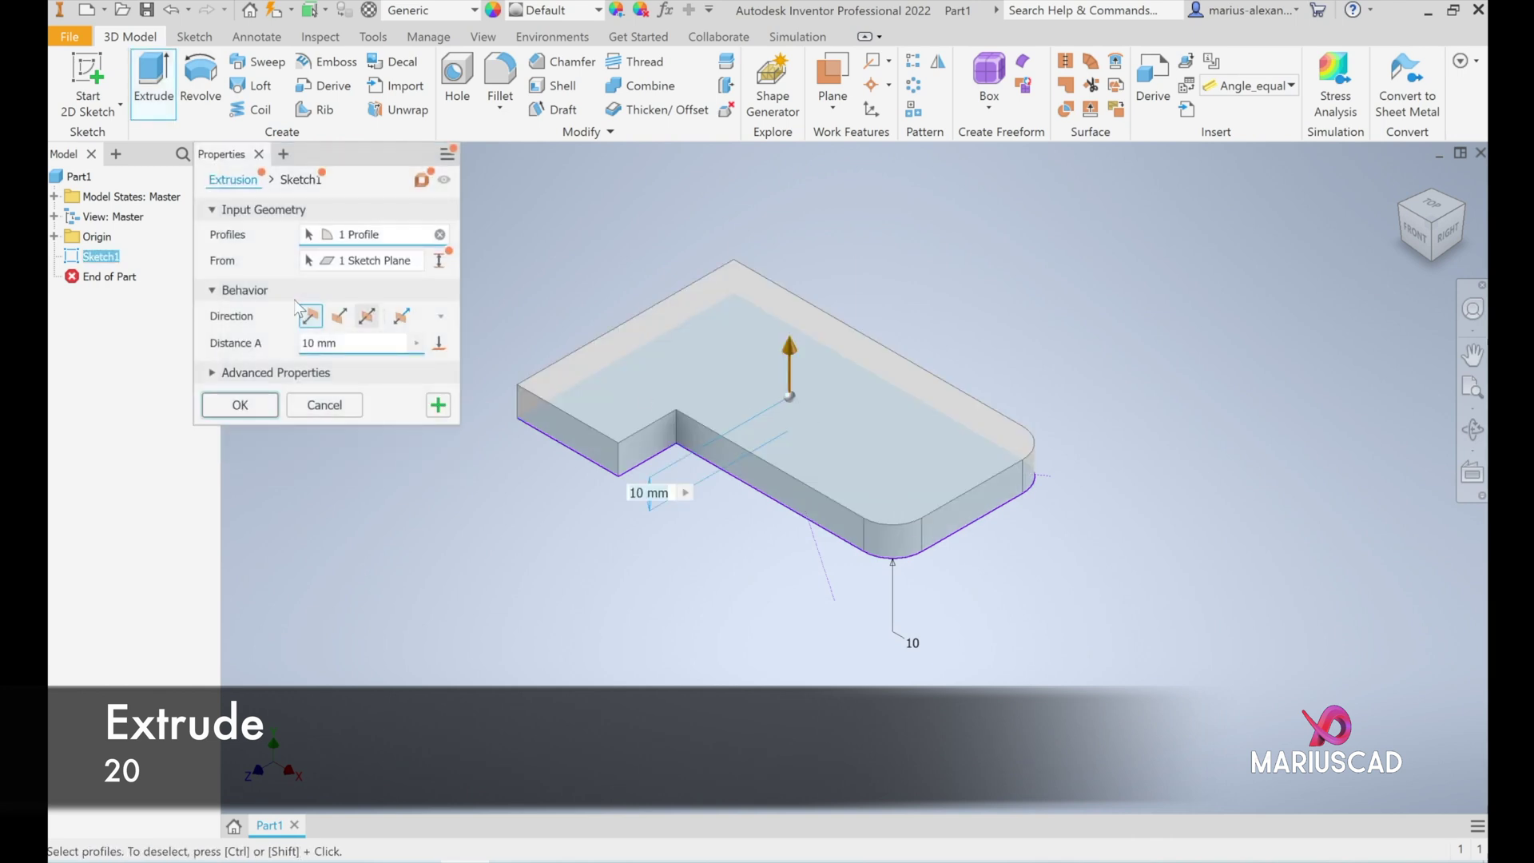
type("20")
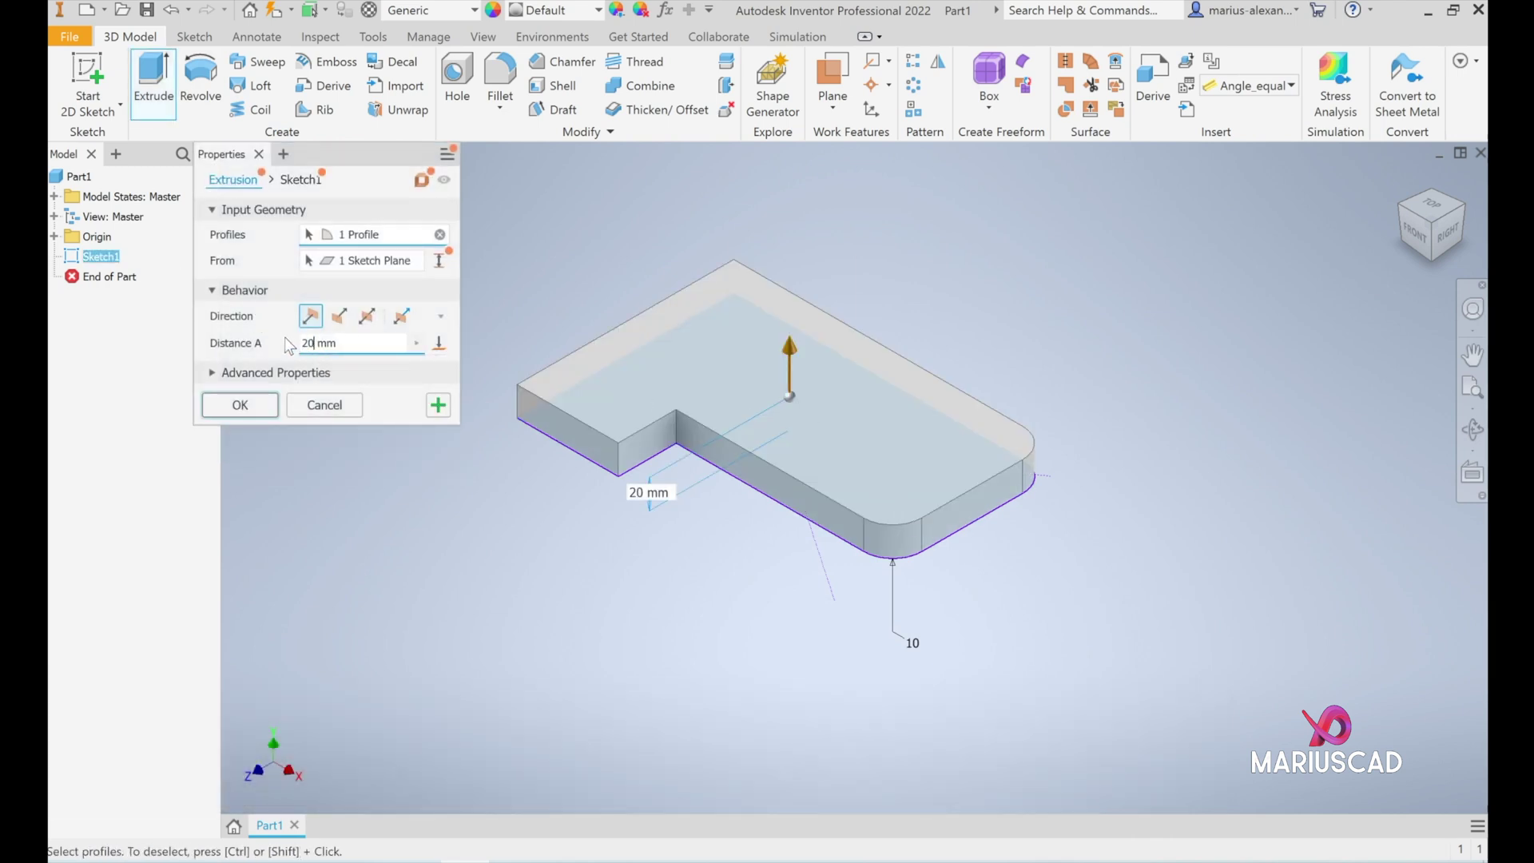
key("Return")
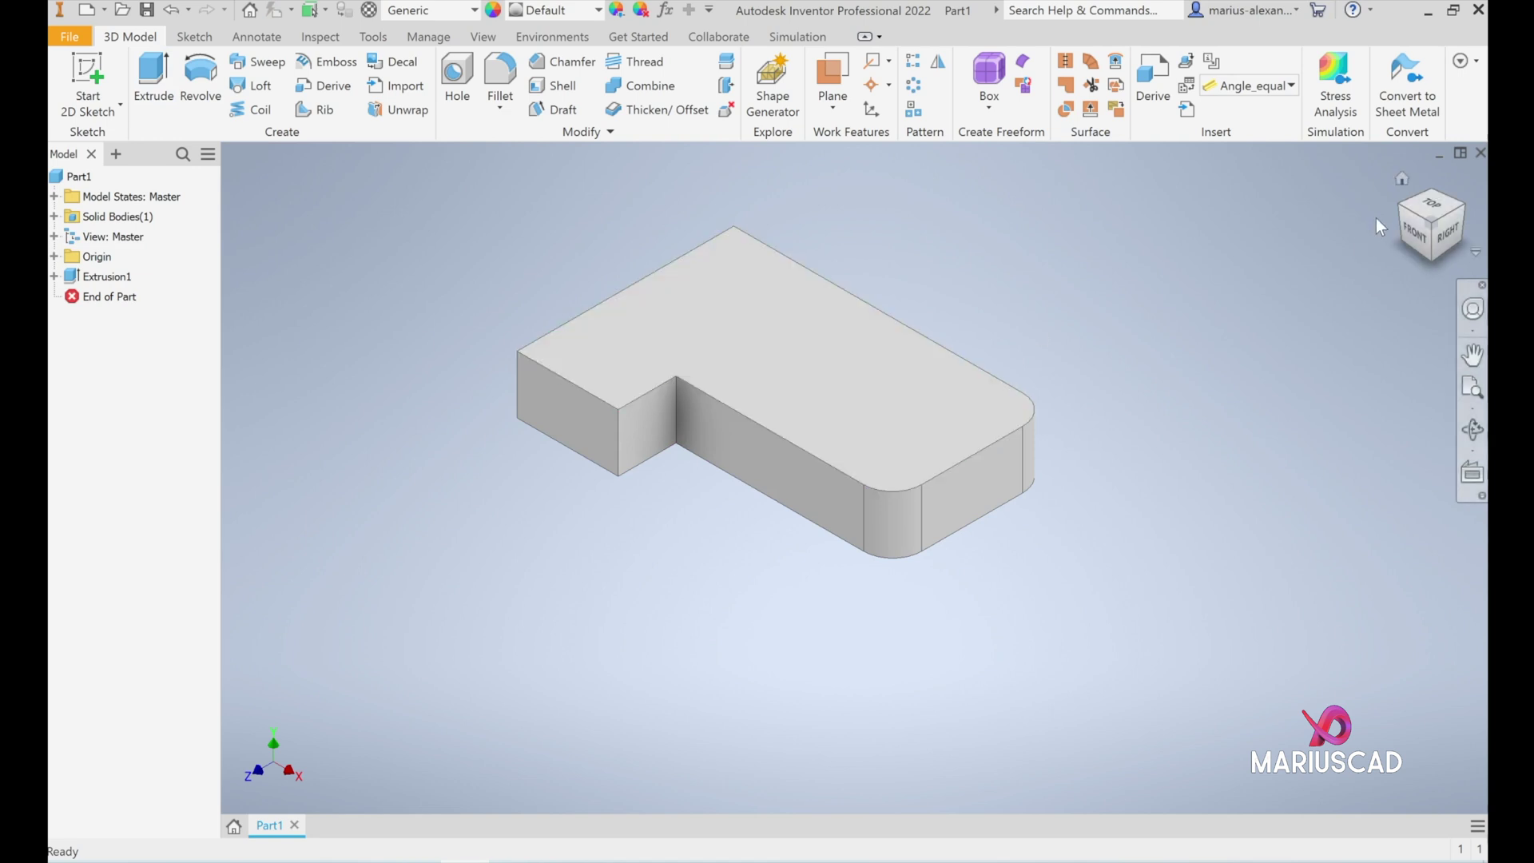
scroll(926, 439, "up", 1)
scroll(899, 433, "up", 2)
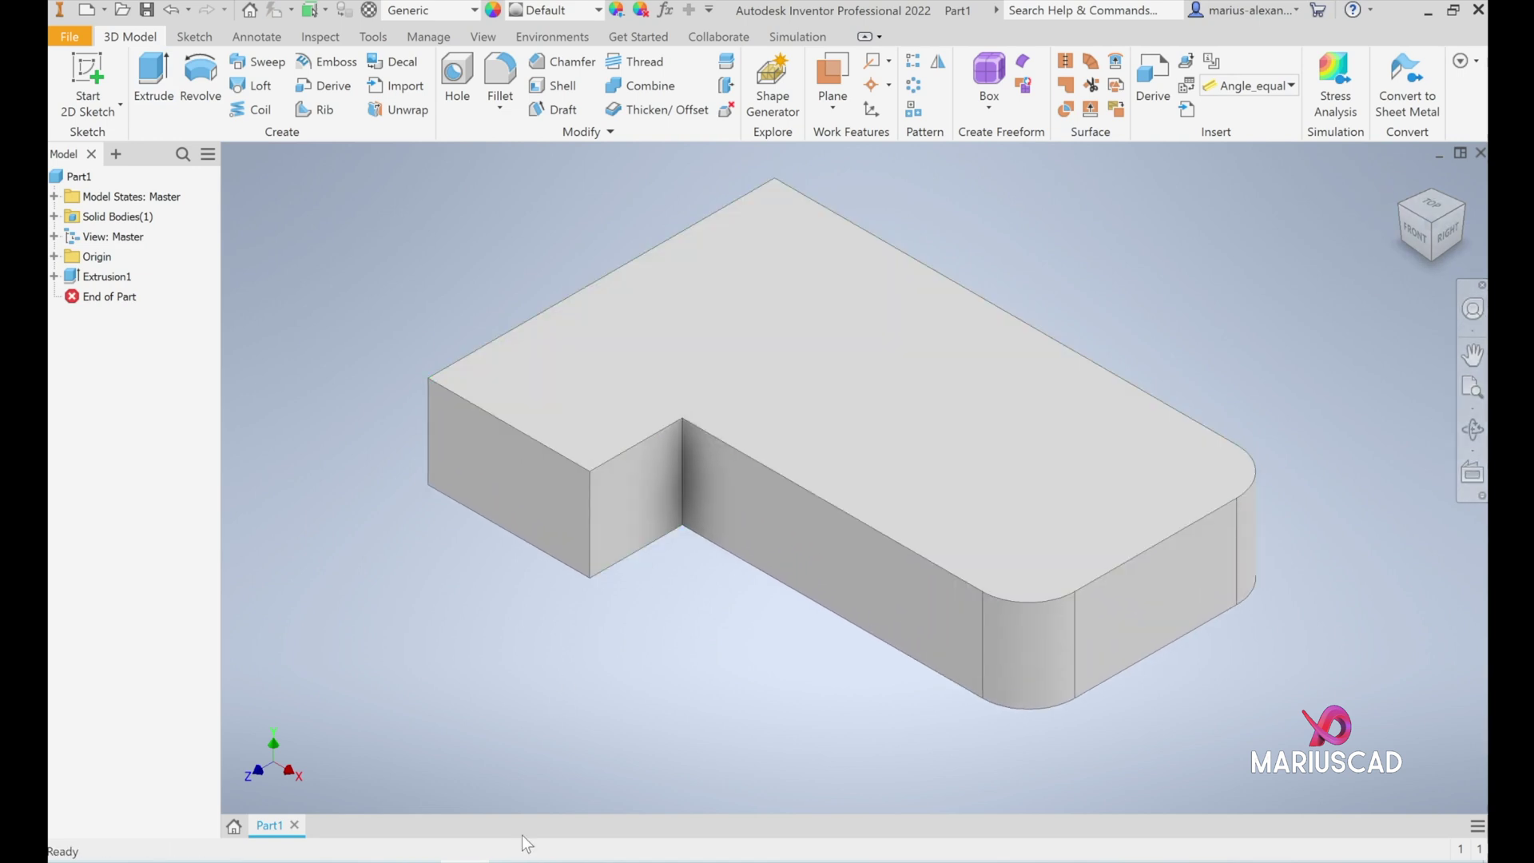
left_click(528, 858)
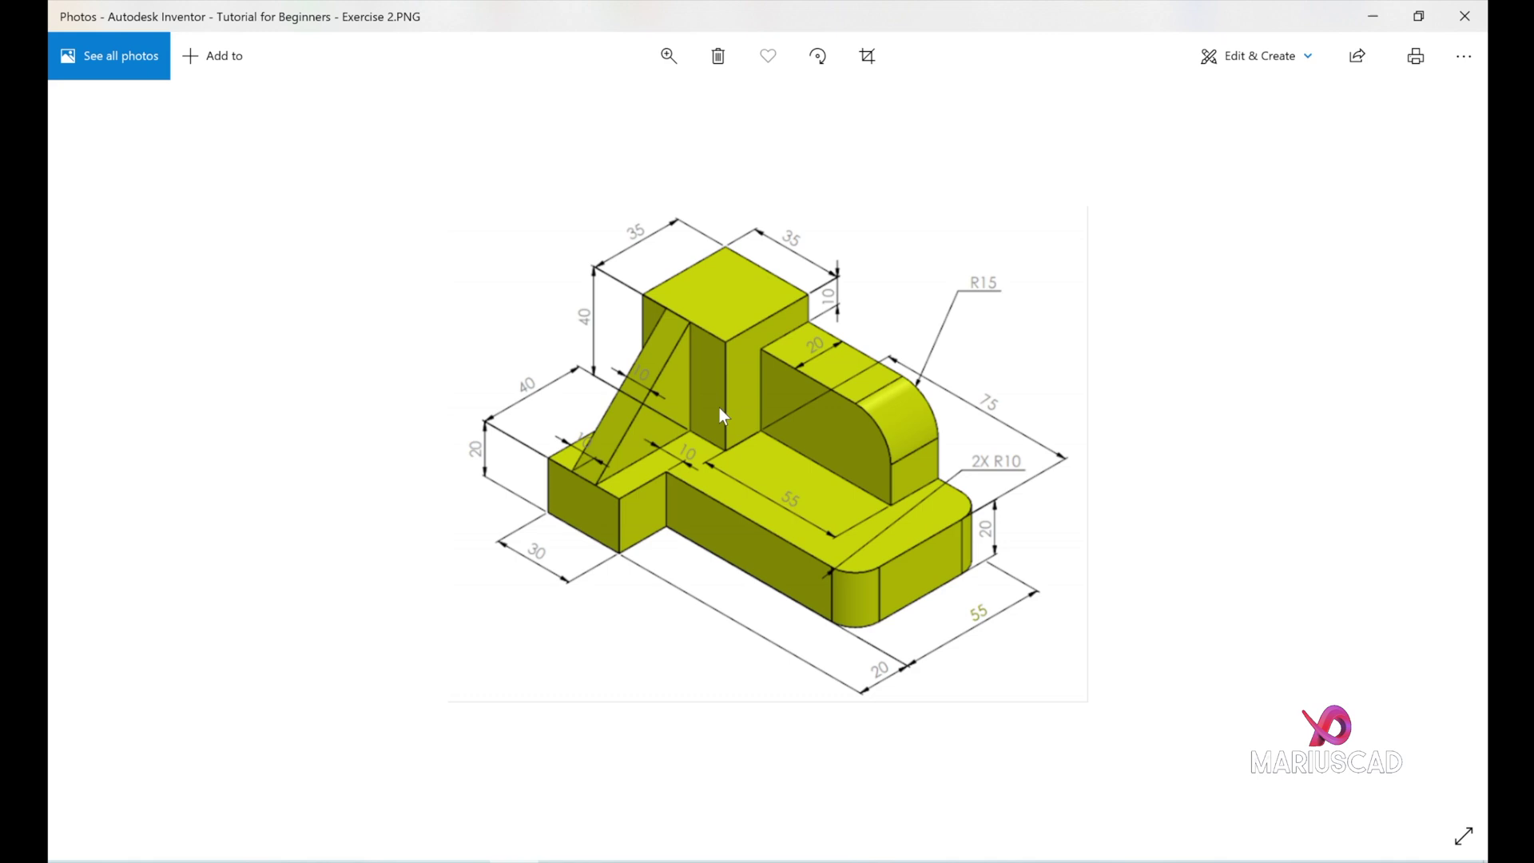
left_click(1372, 16)
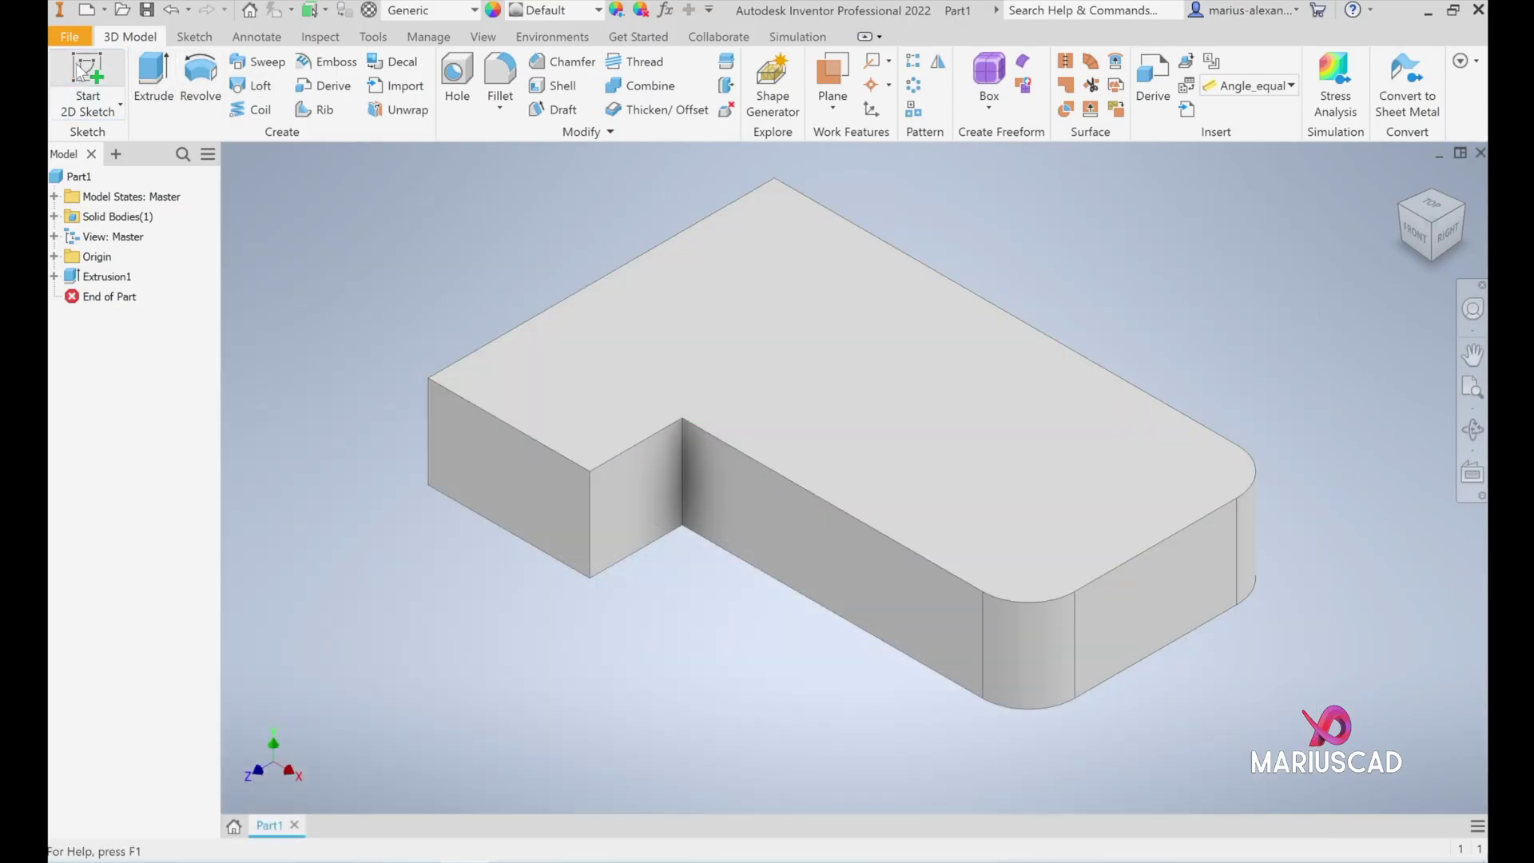
On the base's top face, sketch a 35 × 35 mm square at its top-left corner.
left_click(87, 86)
left_click(825, 291)
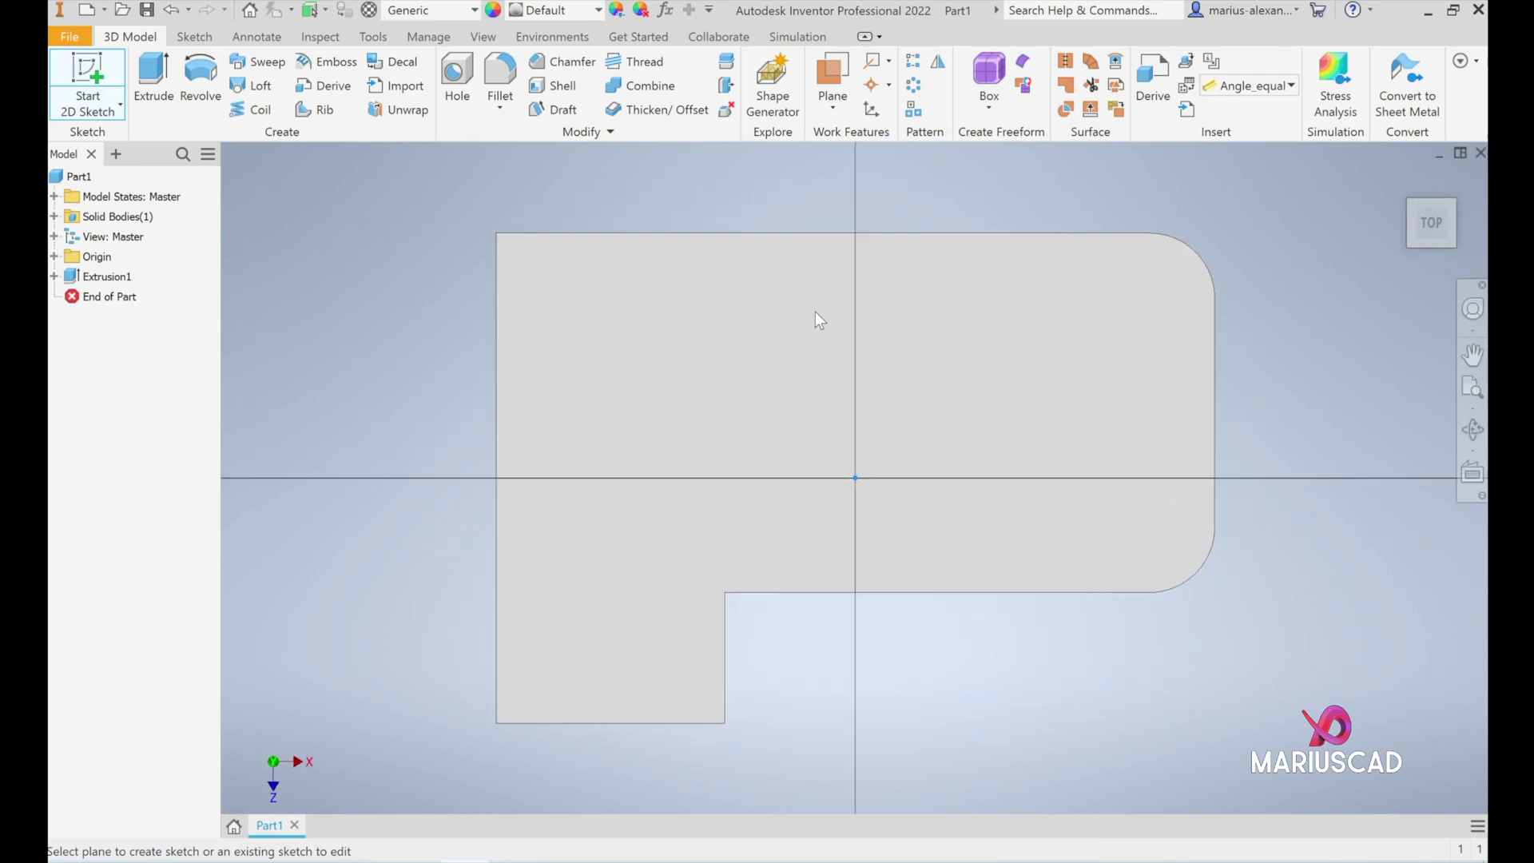
left_click(303, 106)
left_click(334, 144)
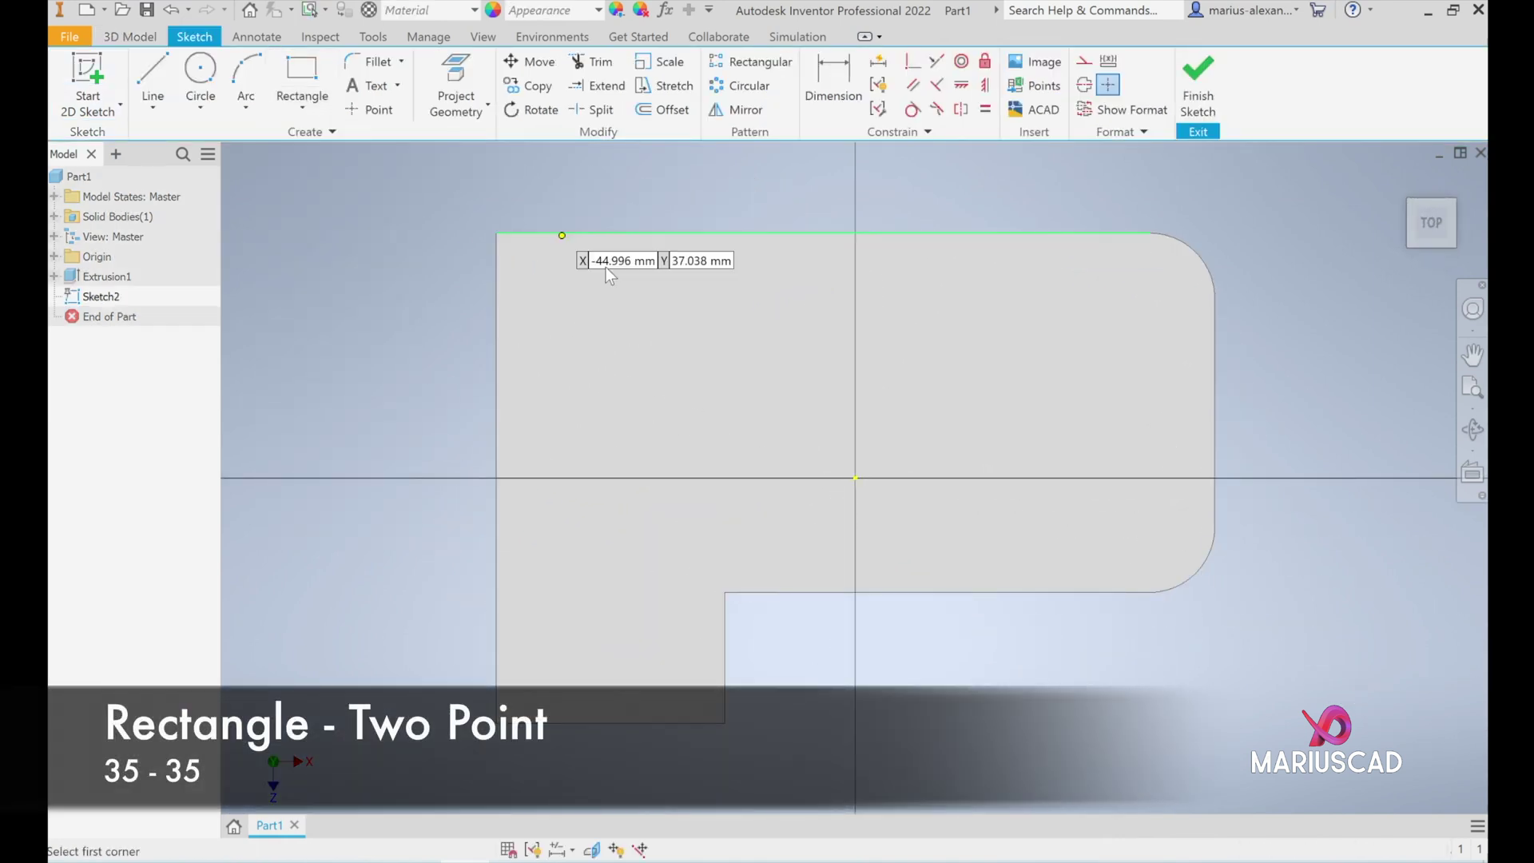
left_click(496, 232)
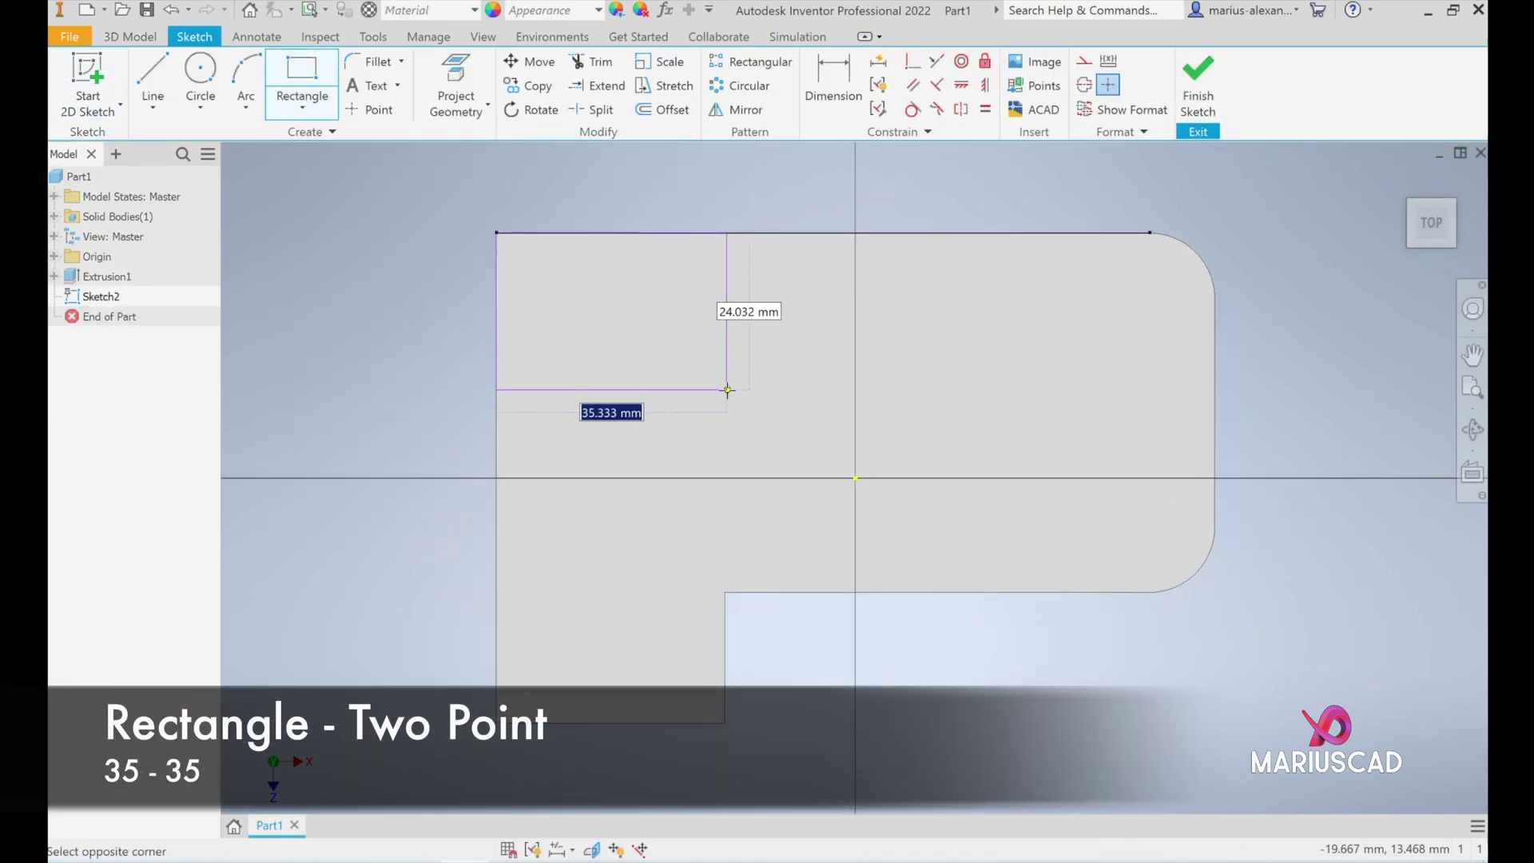
type("35")
key("Tab")
type("3")
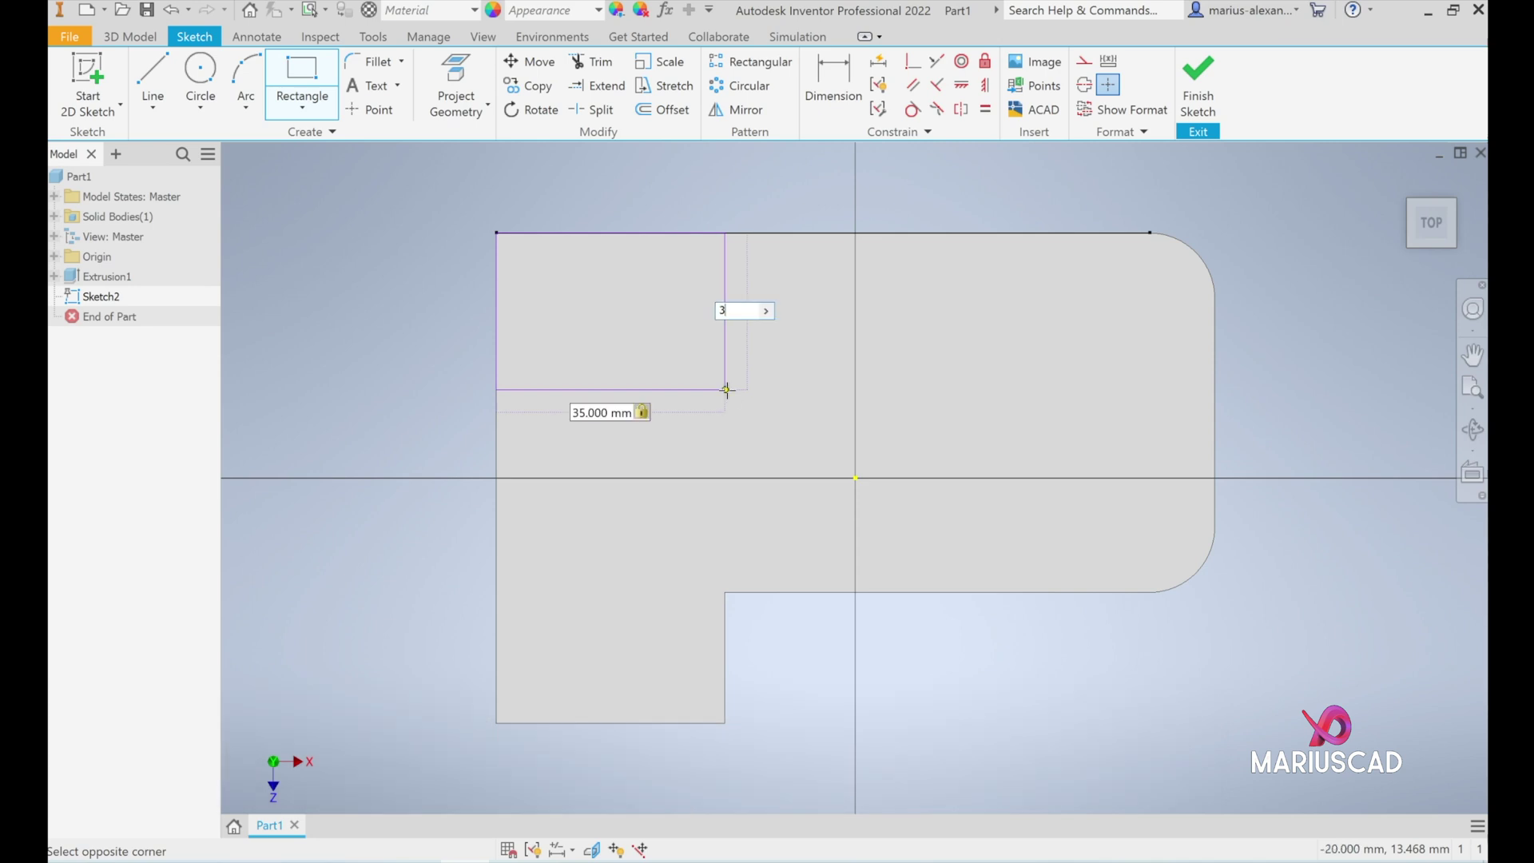
key("Return")
Finish the sketch and extrude the 35 mm square 40 mm upward.
key("F6")
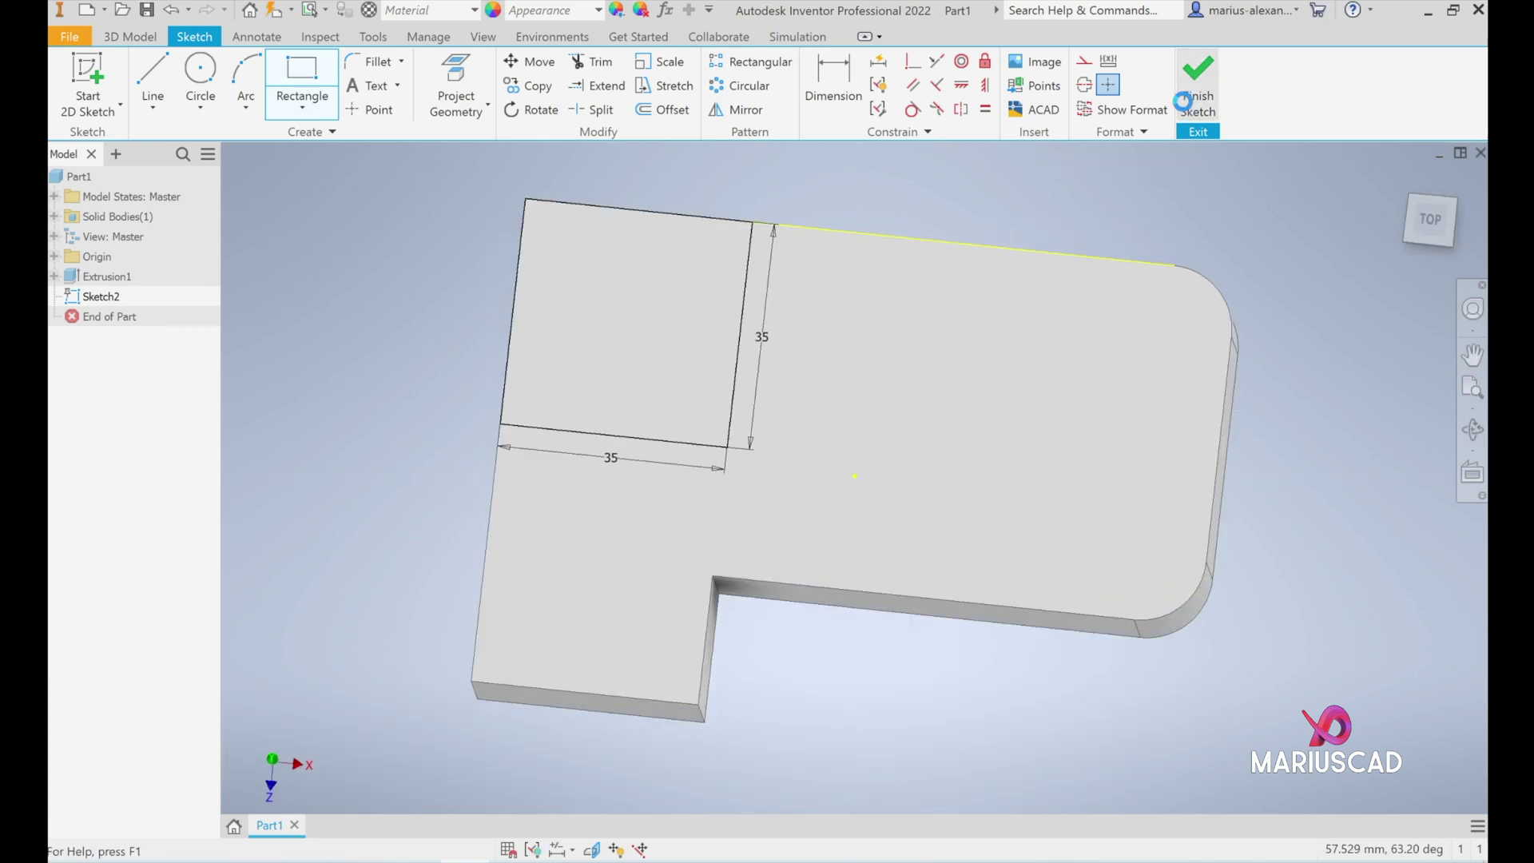
key("e")
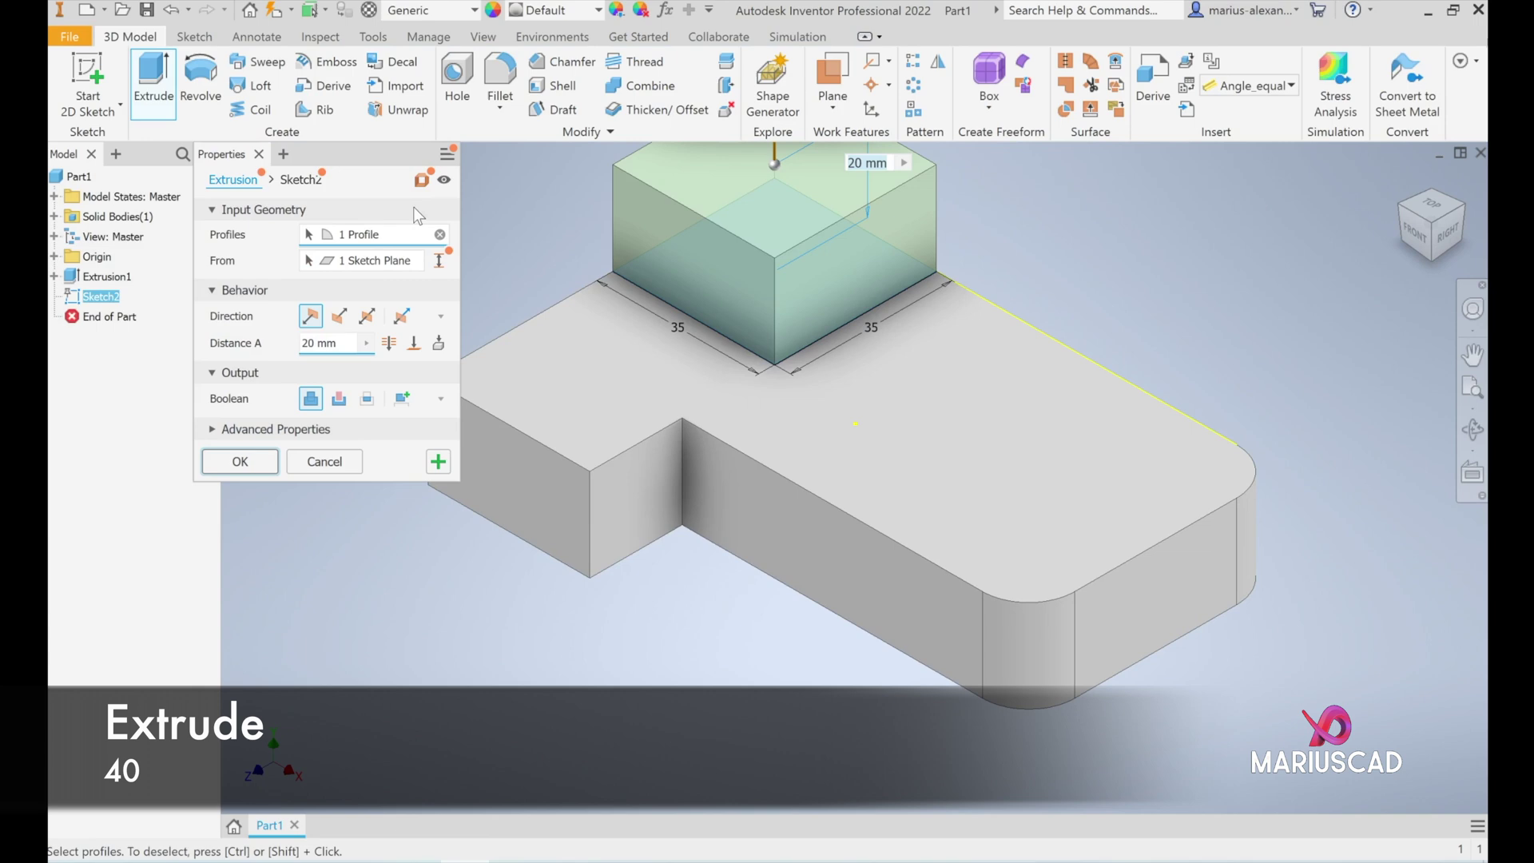
type("40")
key("Return")
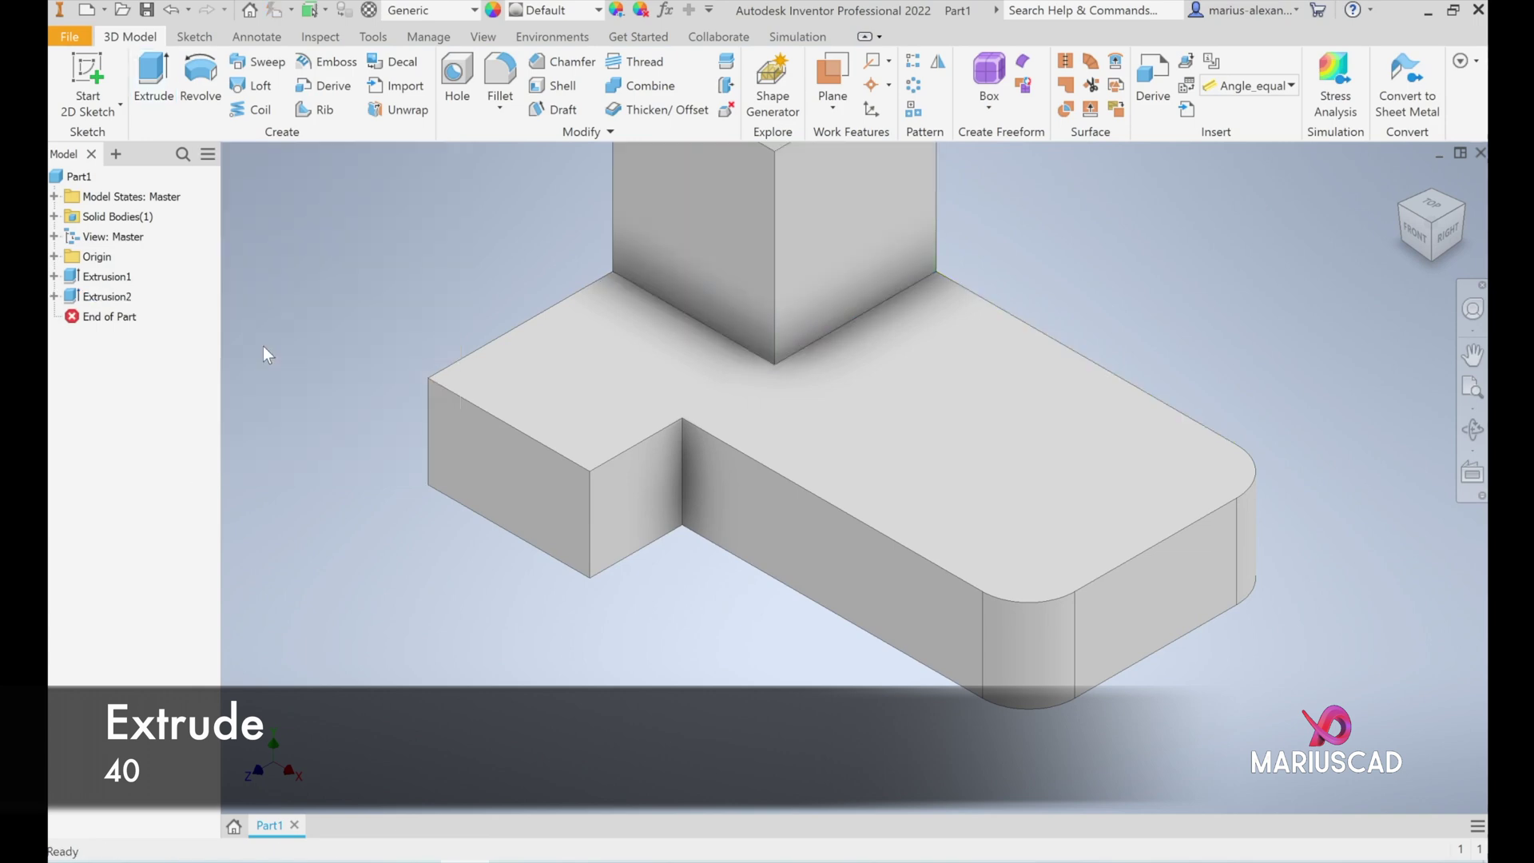
key("F6")
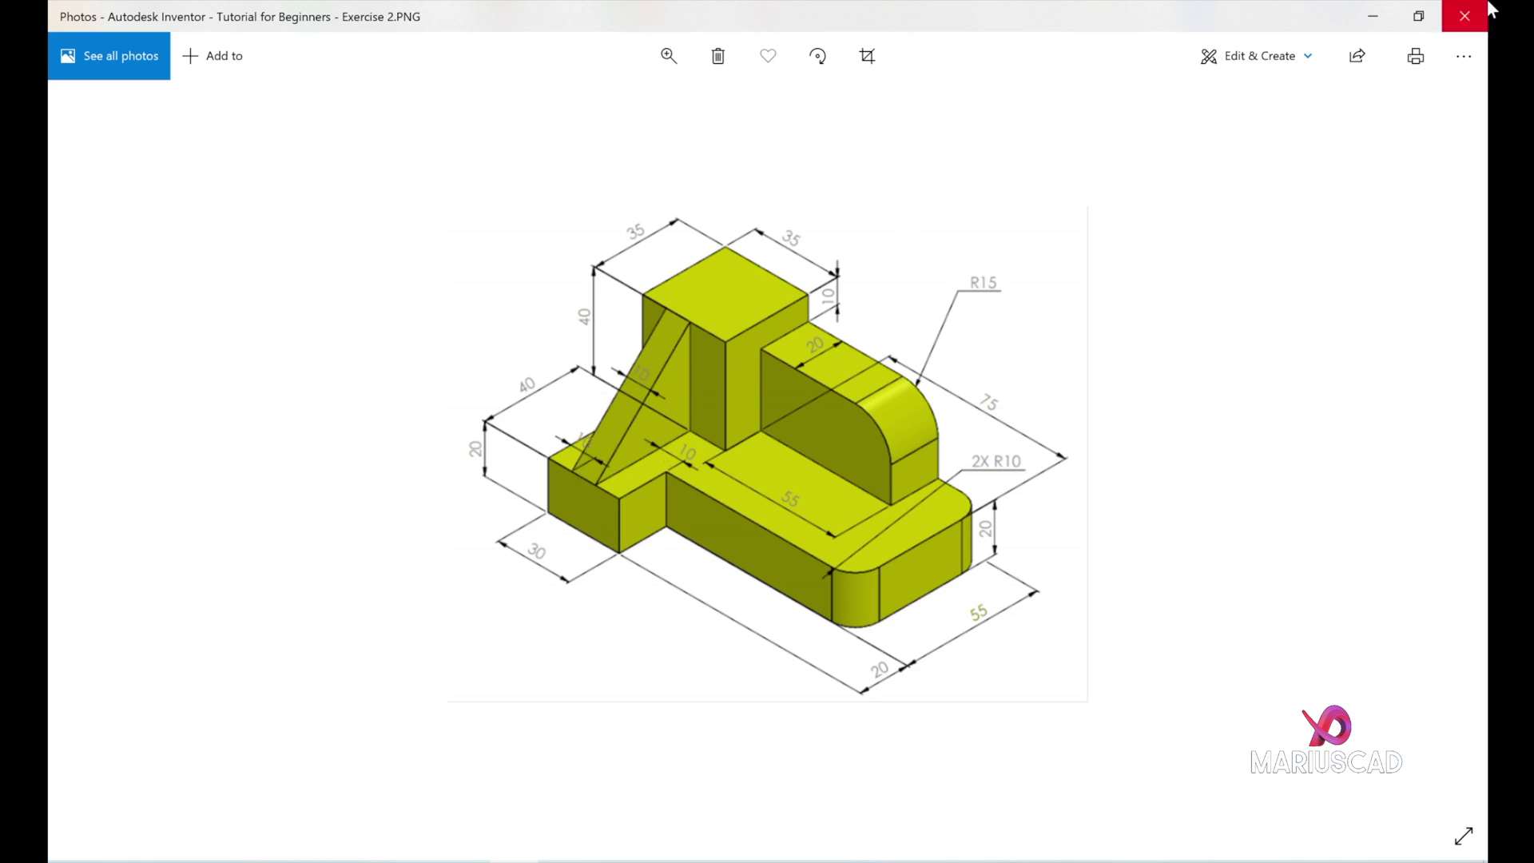
Create a work plane offset -17.5 mm from the block's side face.
left_click(1465, 16)
left_click(847, 94)
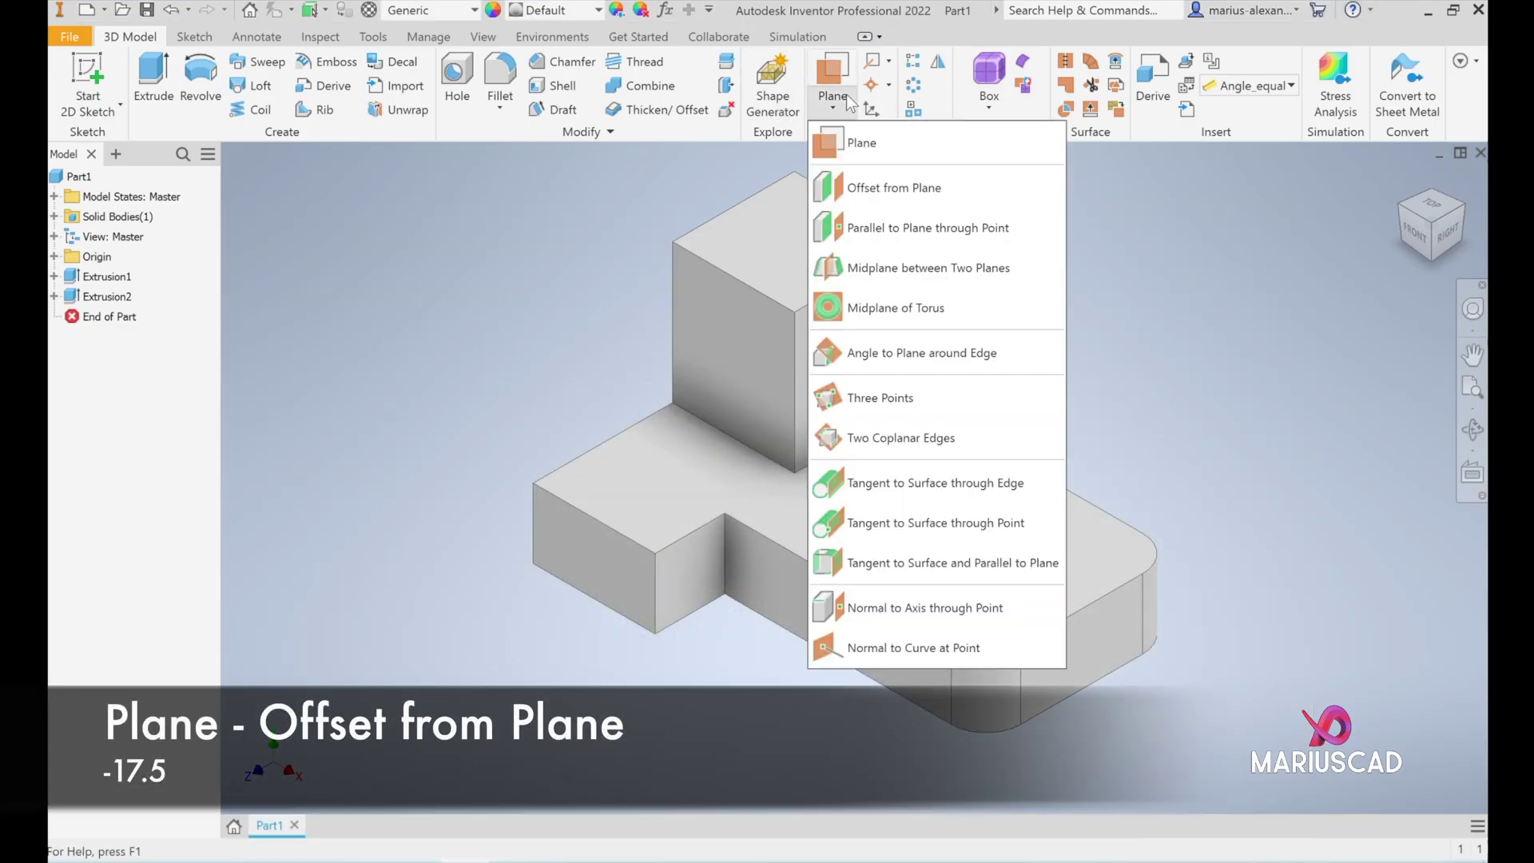
left_click(867, 186)
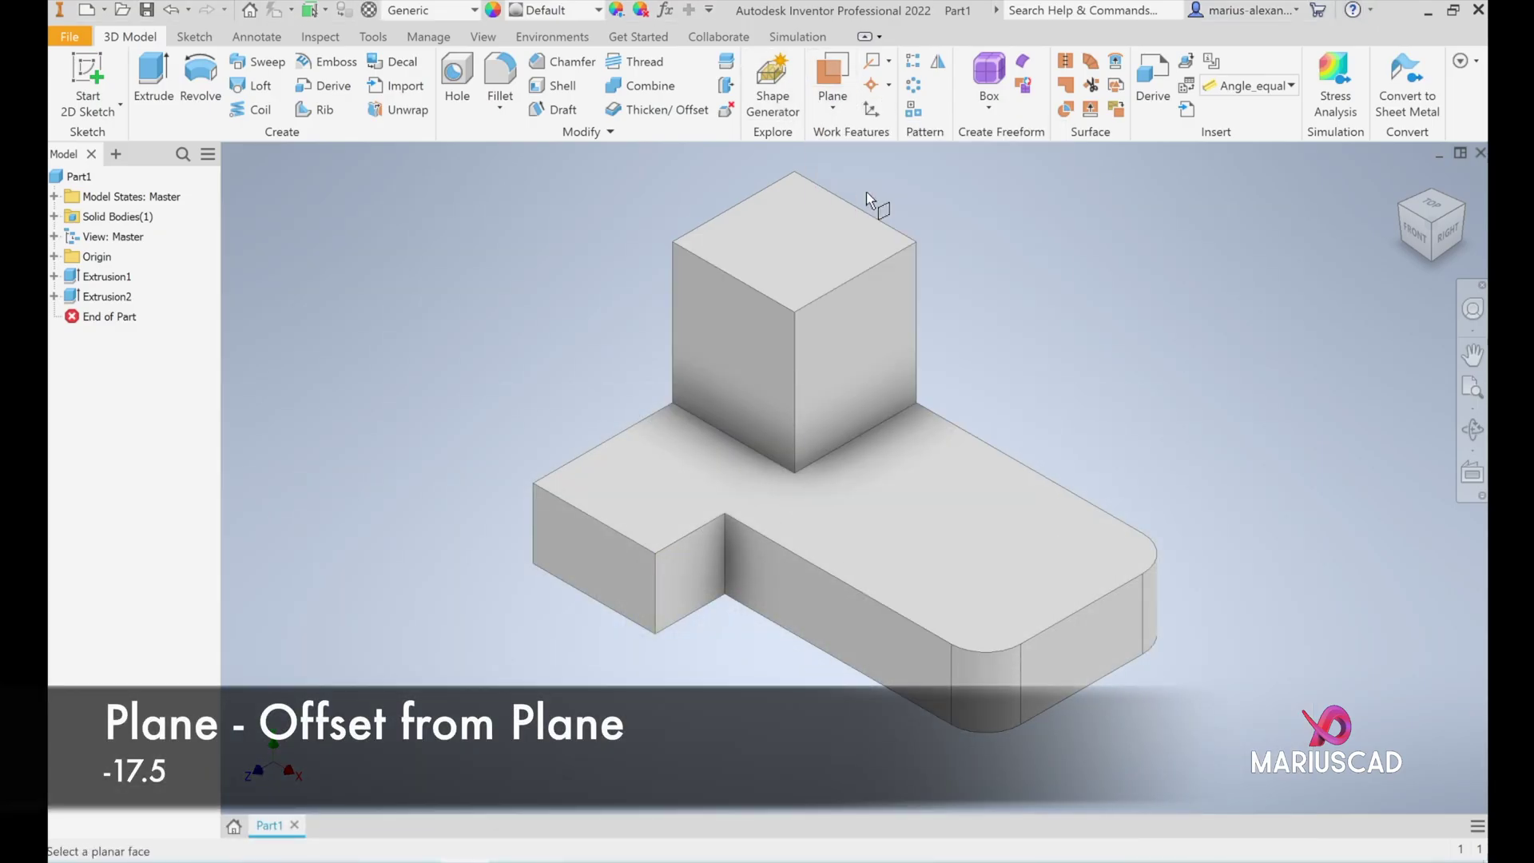
left_click(863, 316)
left_click_drag(872, 371, 801, 339)
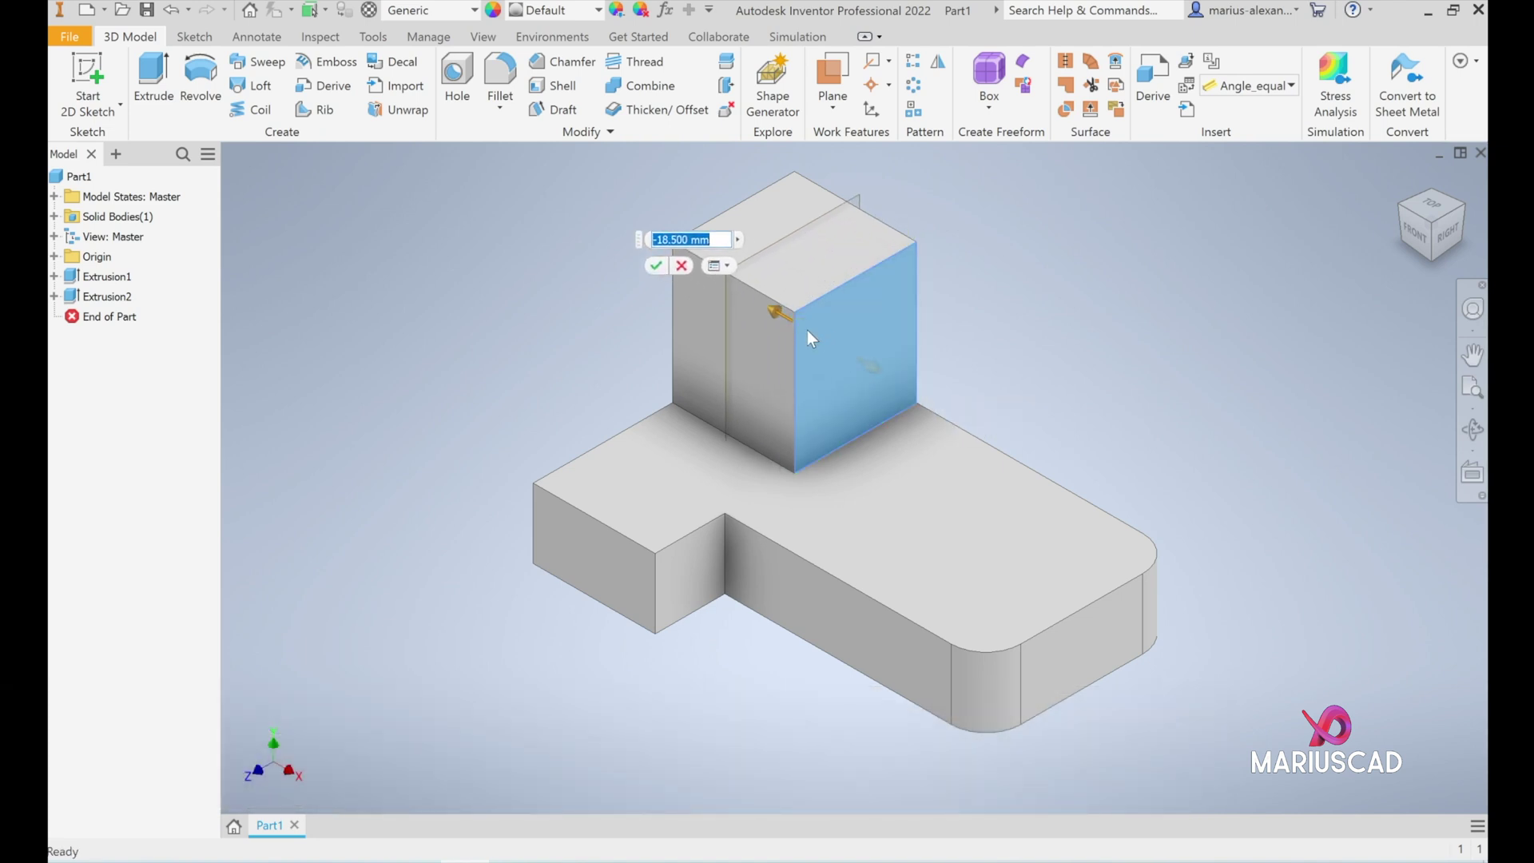
type("-")
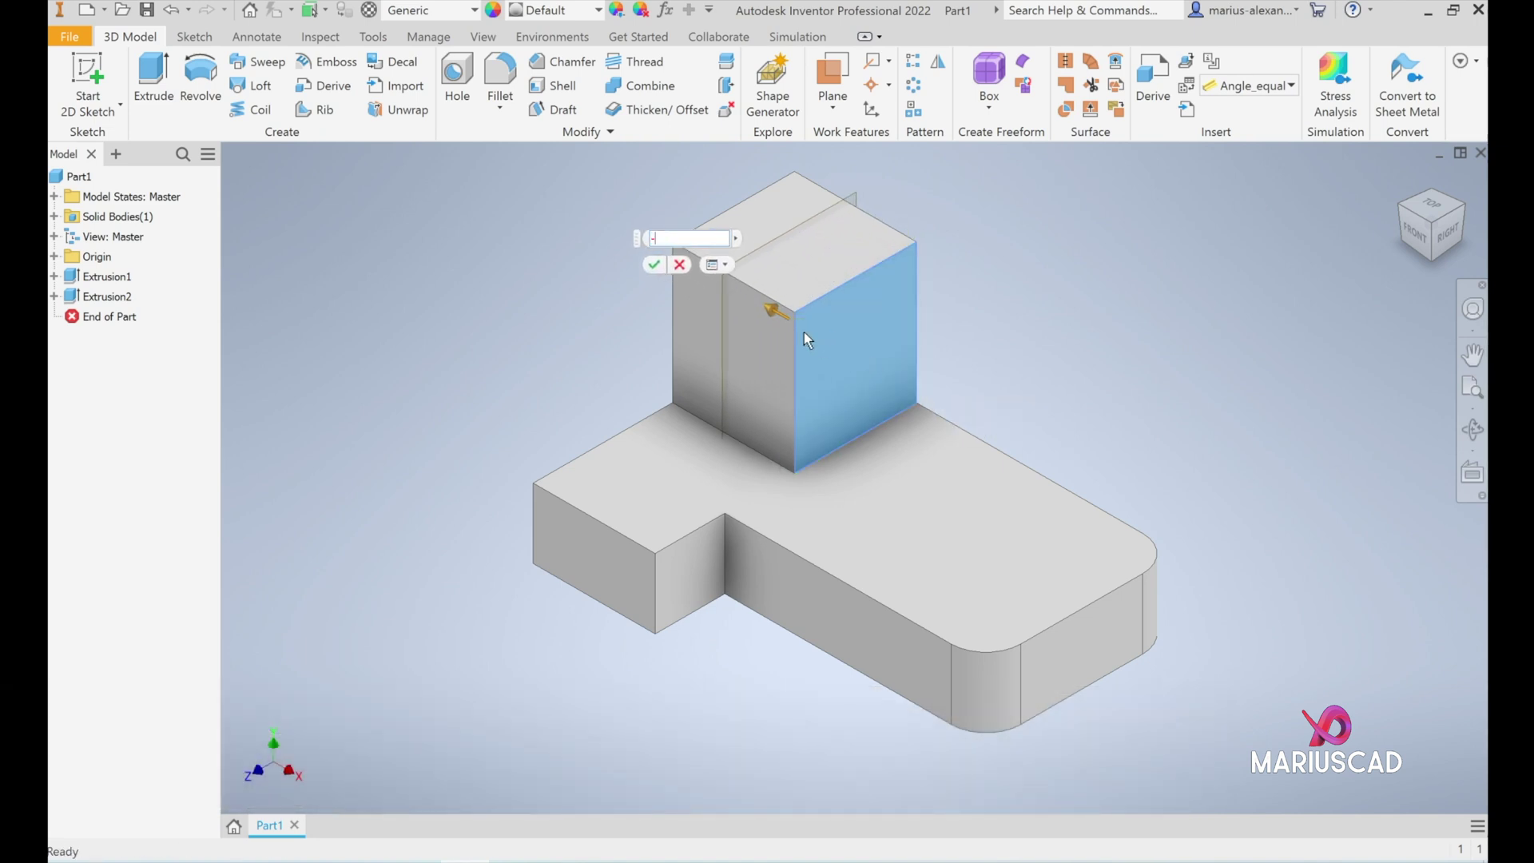
type("17.5")
key("Return")
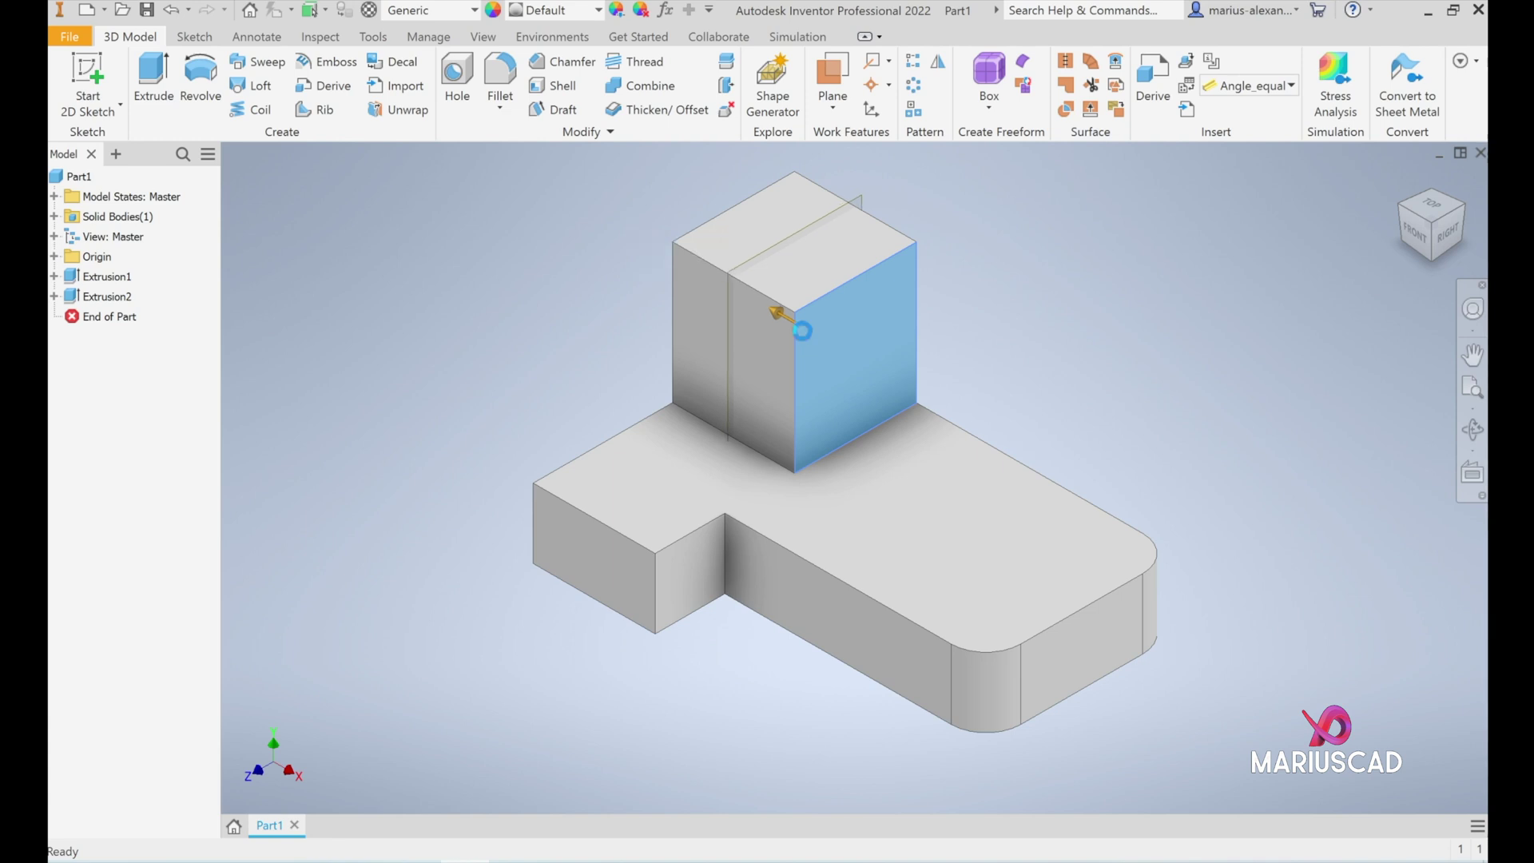
Start a new sketch on the mid-block work plane in isometric view.
left_click(87, 72)
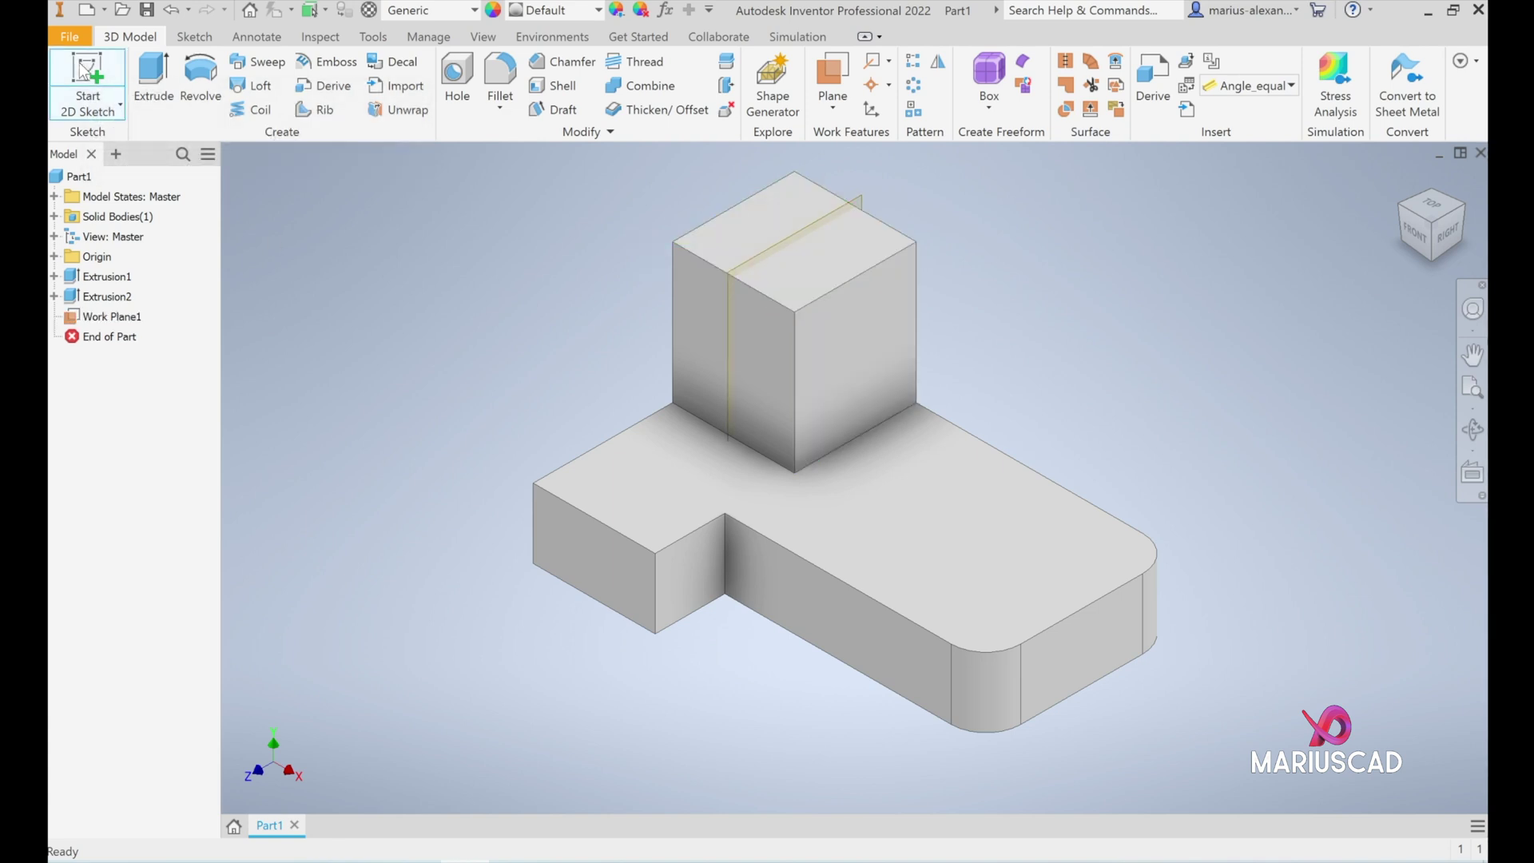
left_click(755, 270)
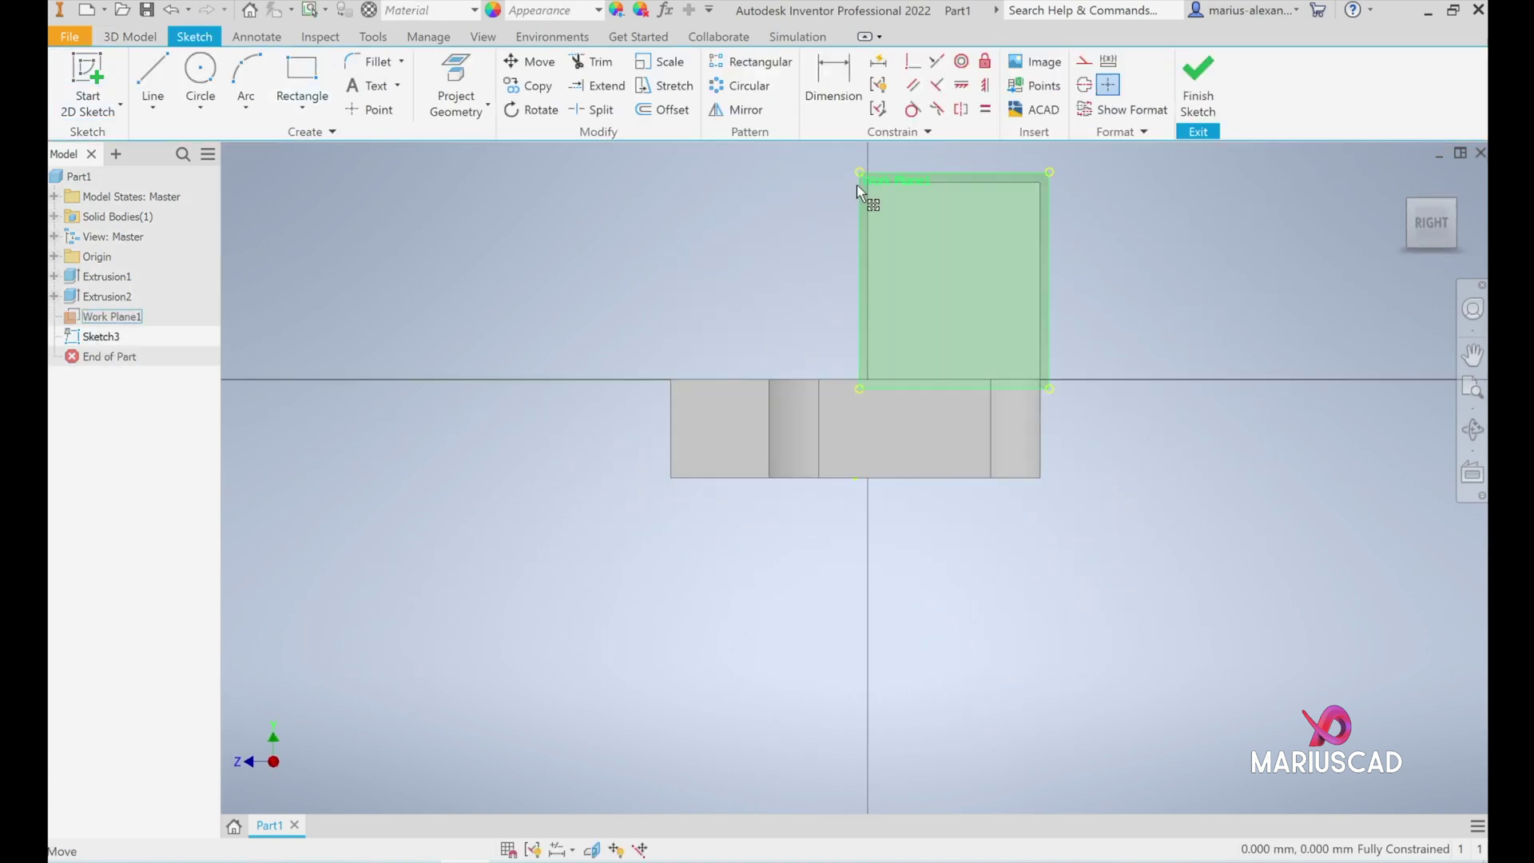
key("F6")
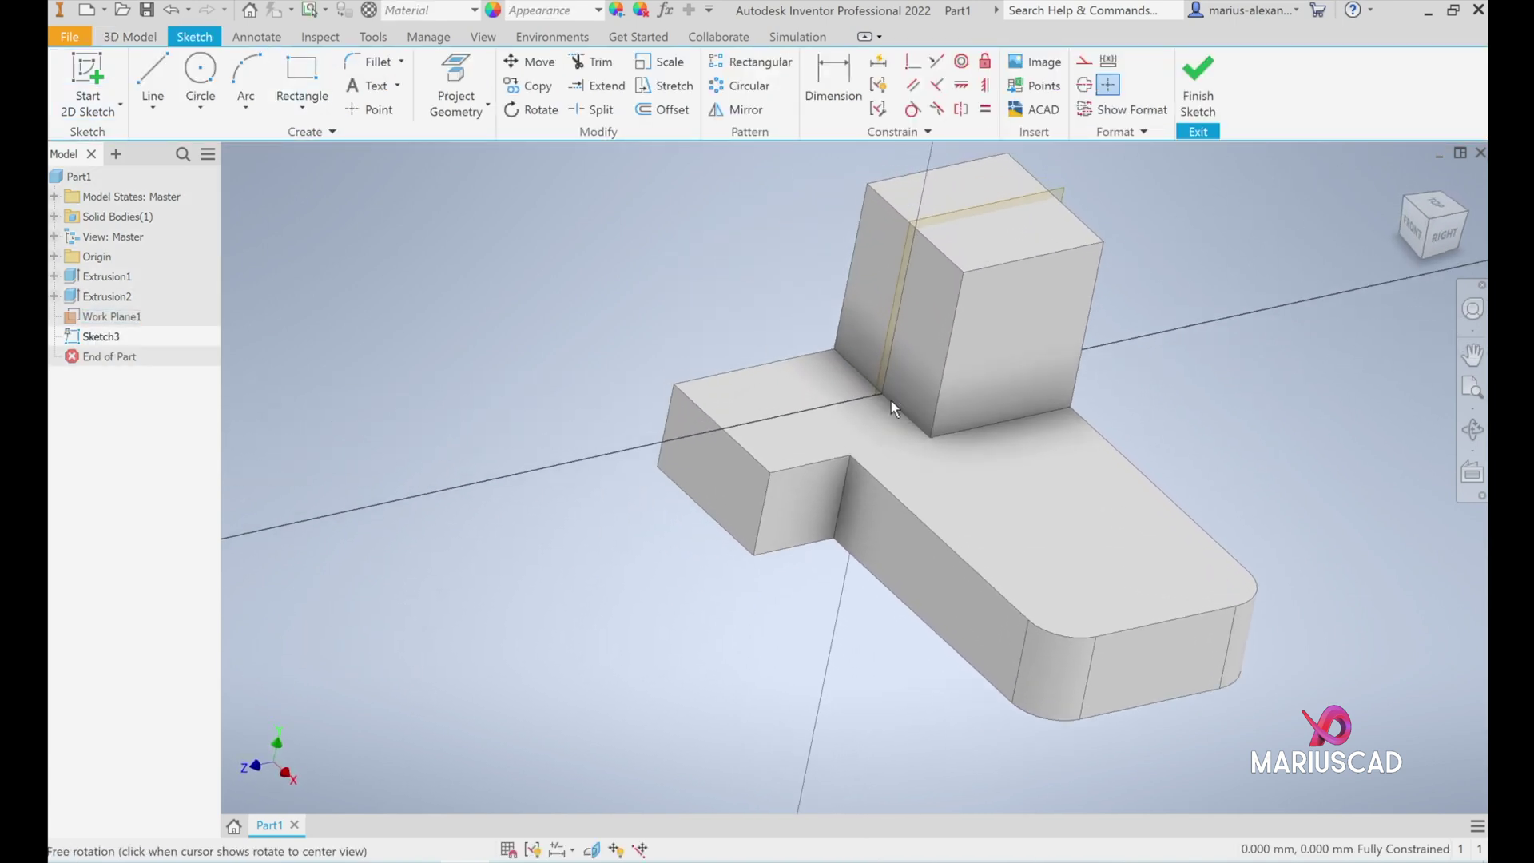
Draw the triangular rib: 40 mm along the base, slanting to the block's top edge.
left_click(148, 68)
left_click(915, 224)
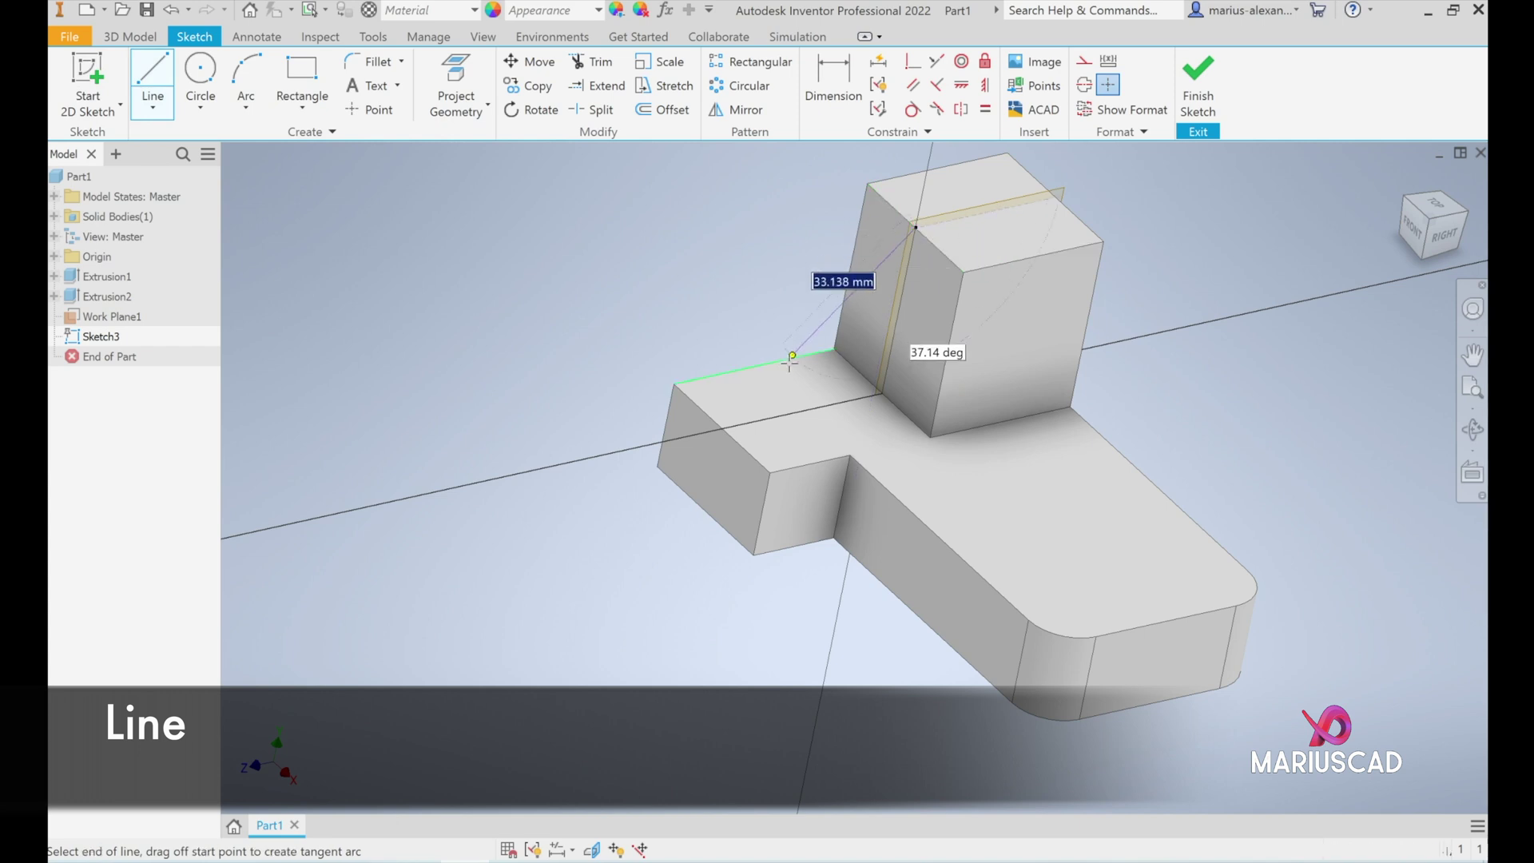
left_click(724, 427)
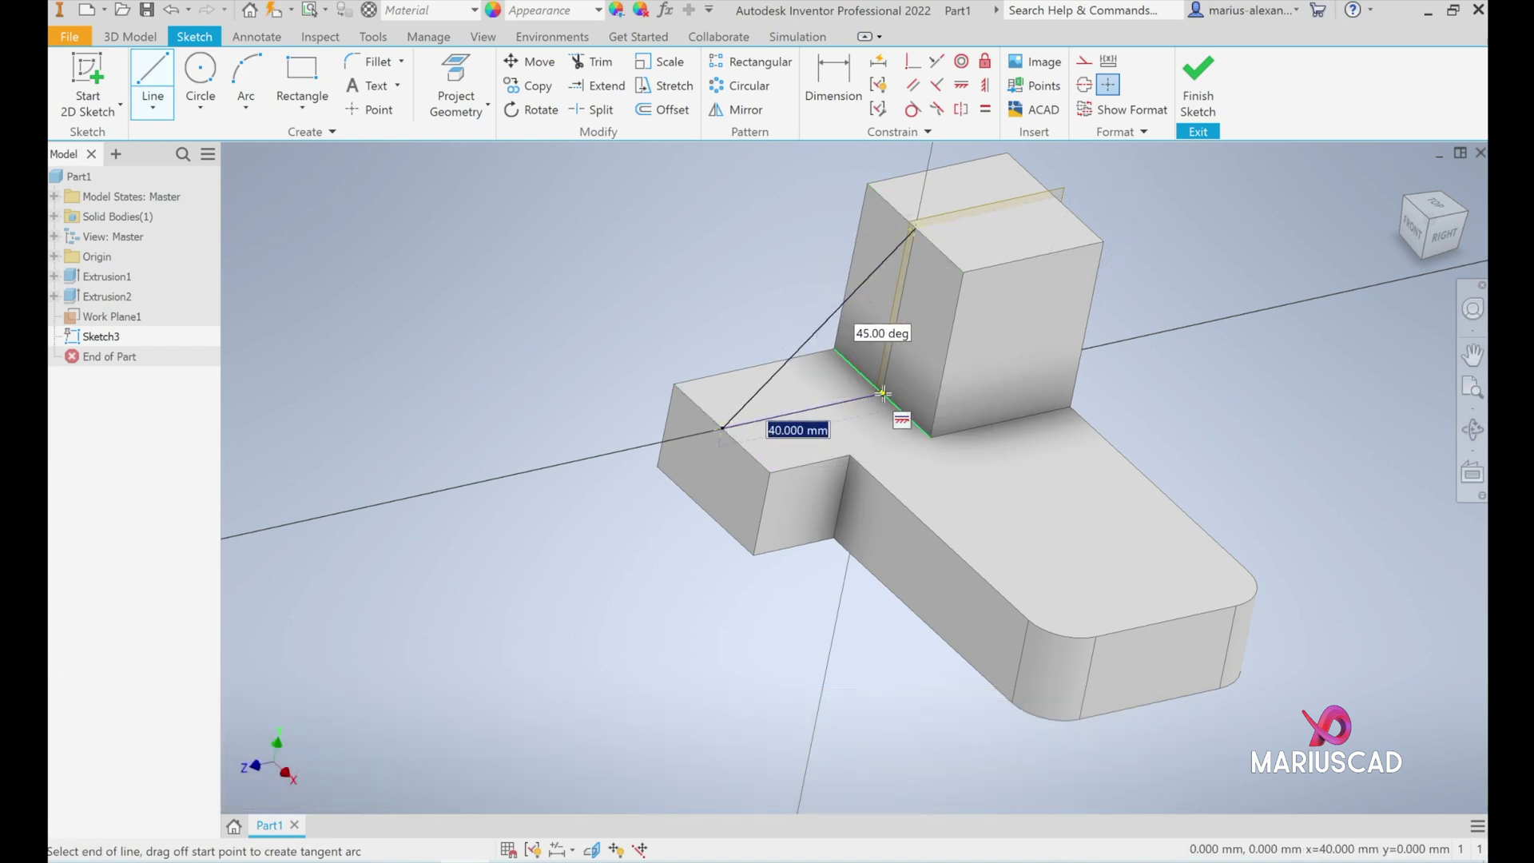
left_click(882, 392)
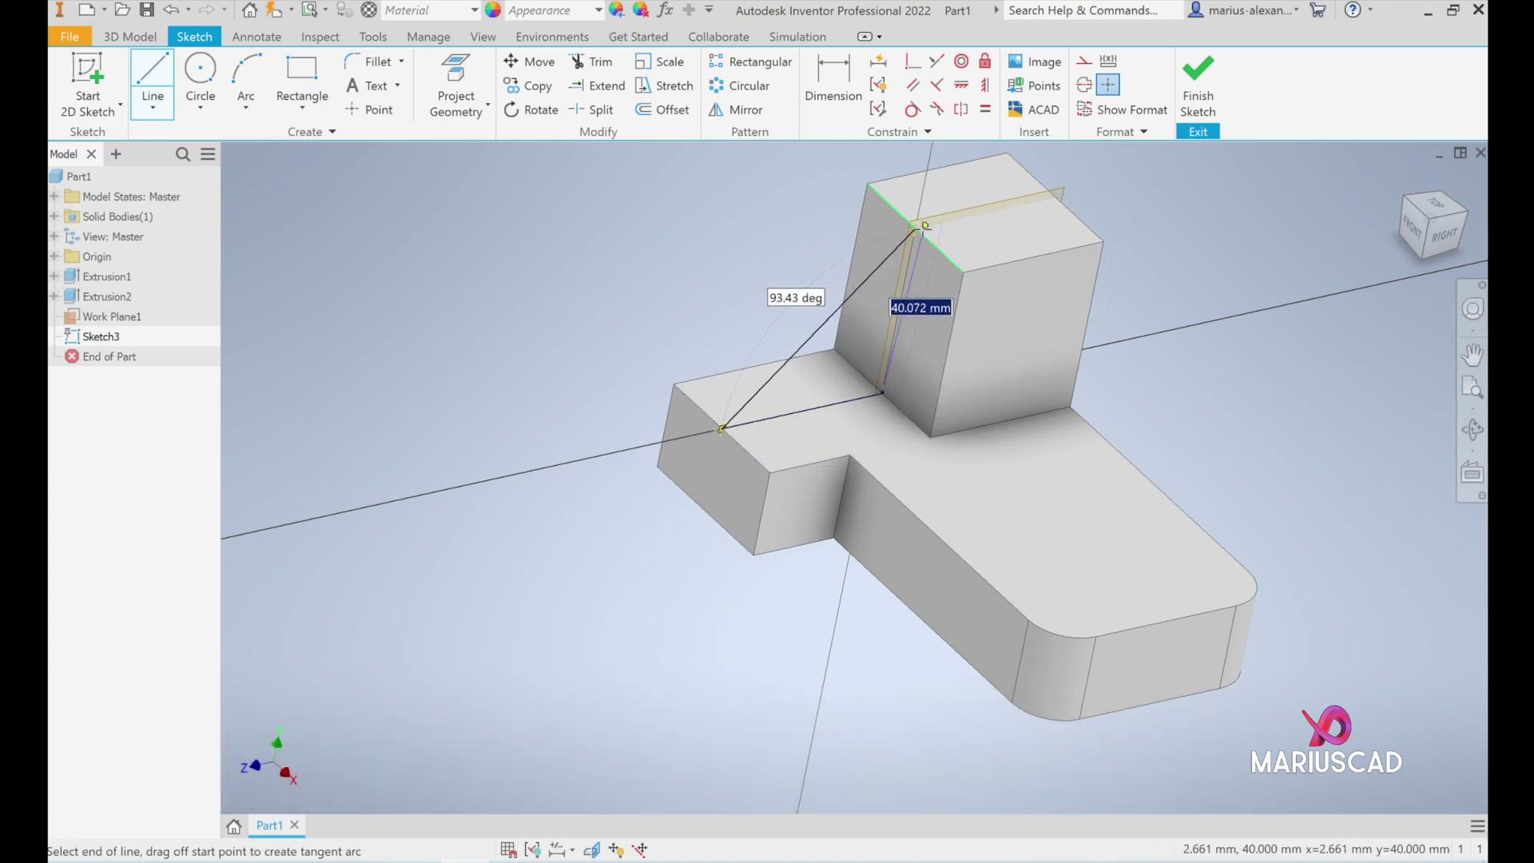
left_click(914, 228)
right_click(914, 227)
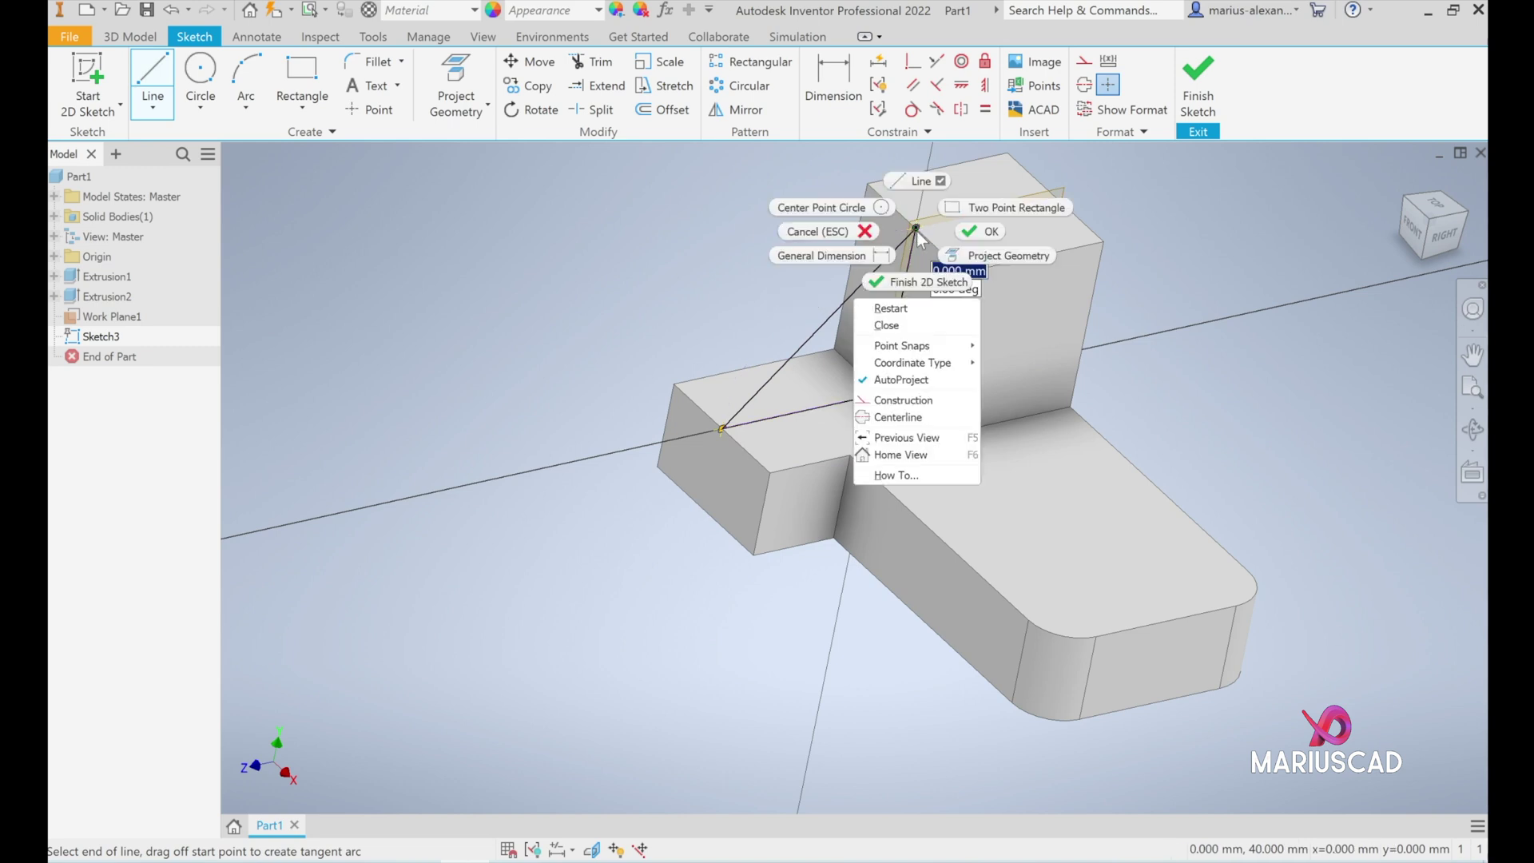
left_click(924, 287)
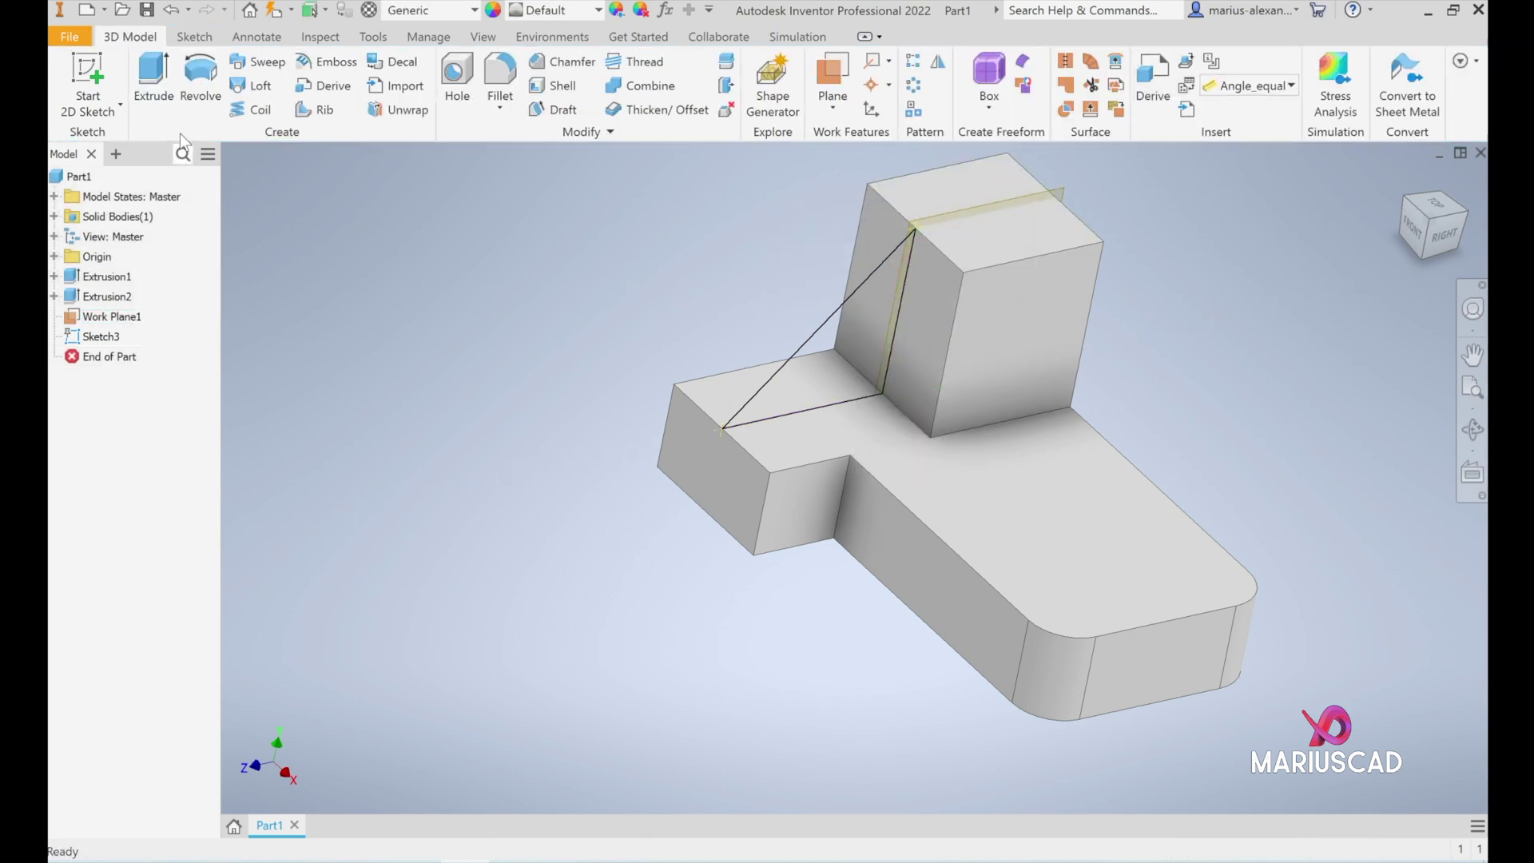
Extrude the triangular rib profile symmetrically 40 mm about the work plane as Extrusion3.
left_click(154, 79)
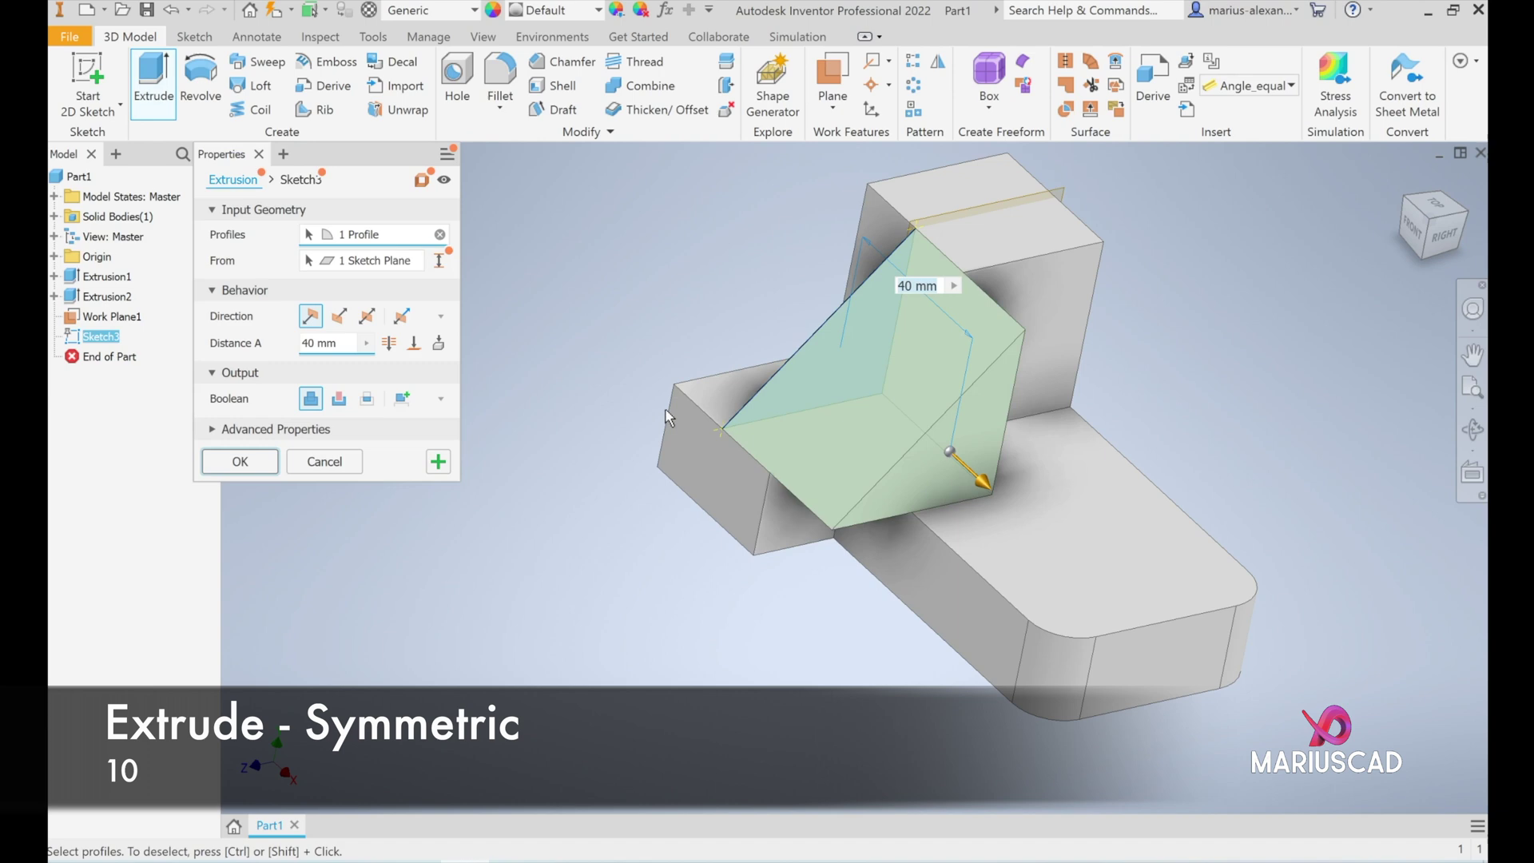
left_click(367, 315)
key("alt+Tab")
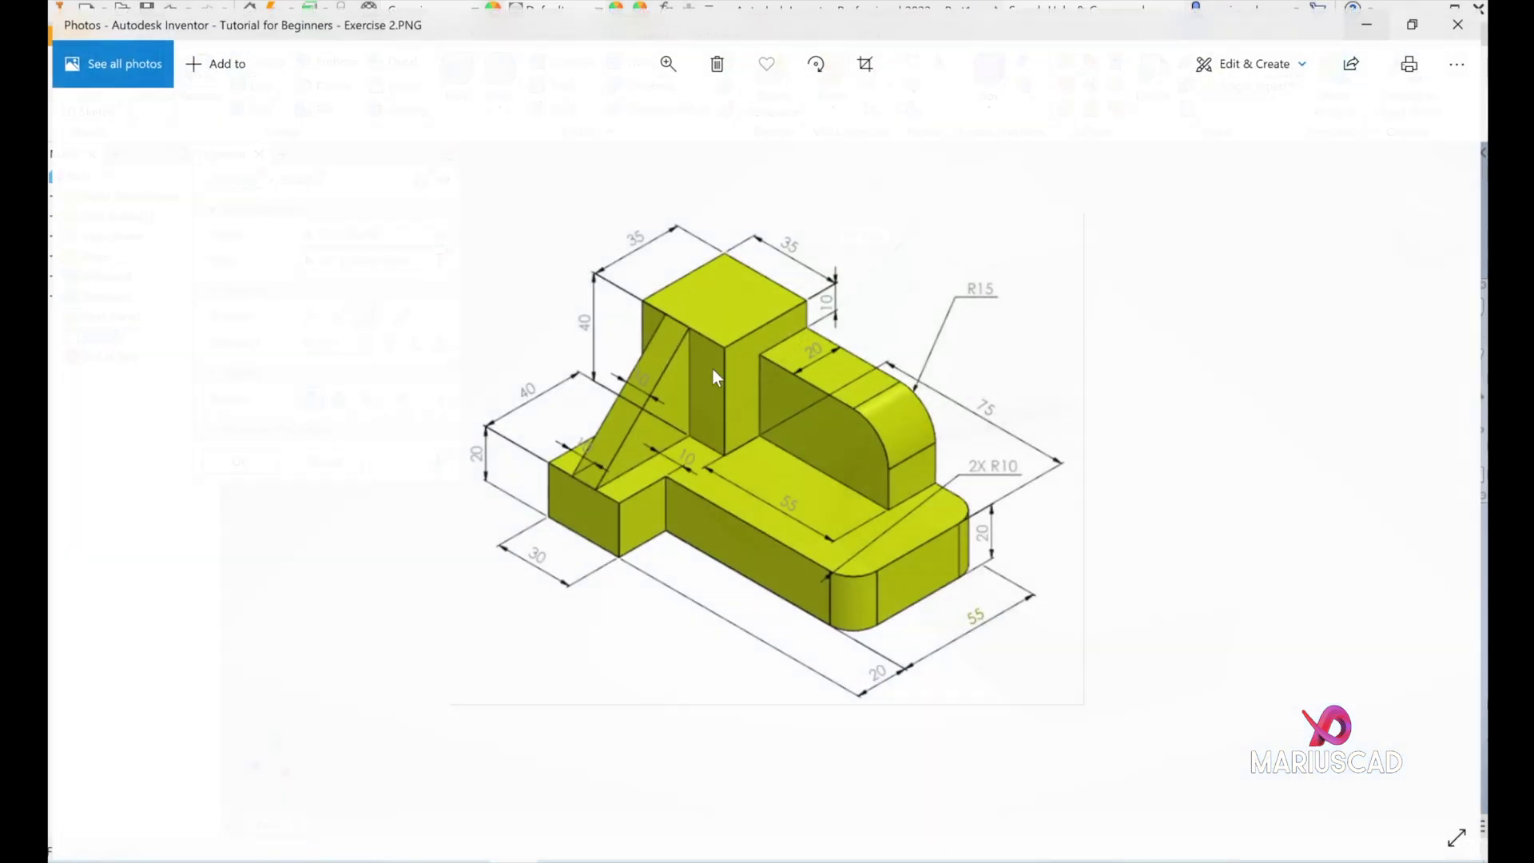
left_click(1385, 14)
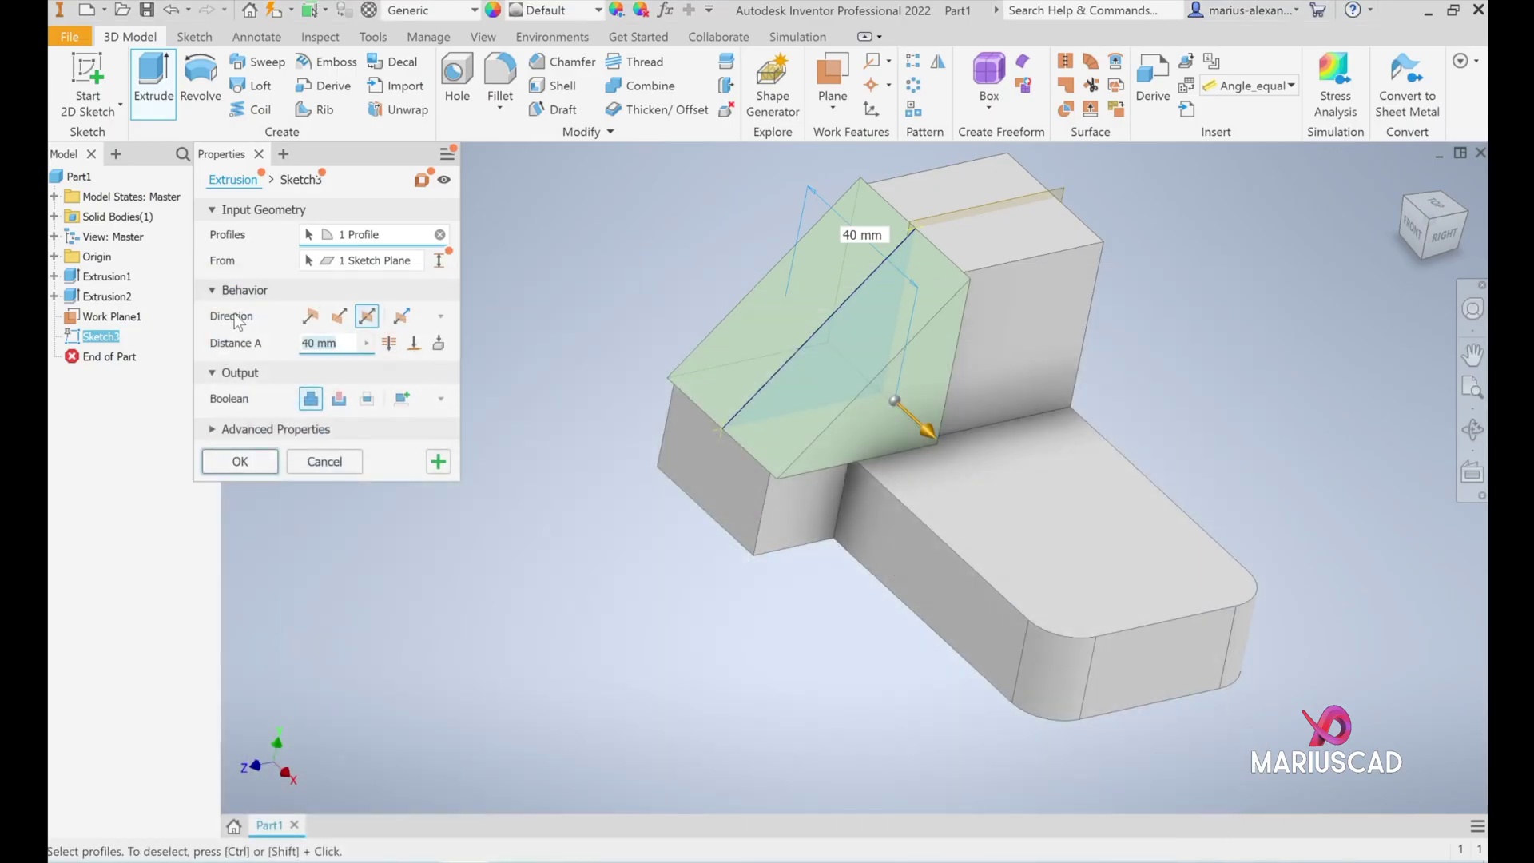
key("Return")
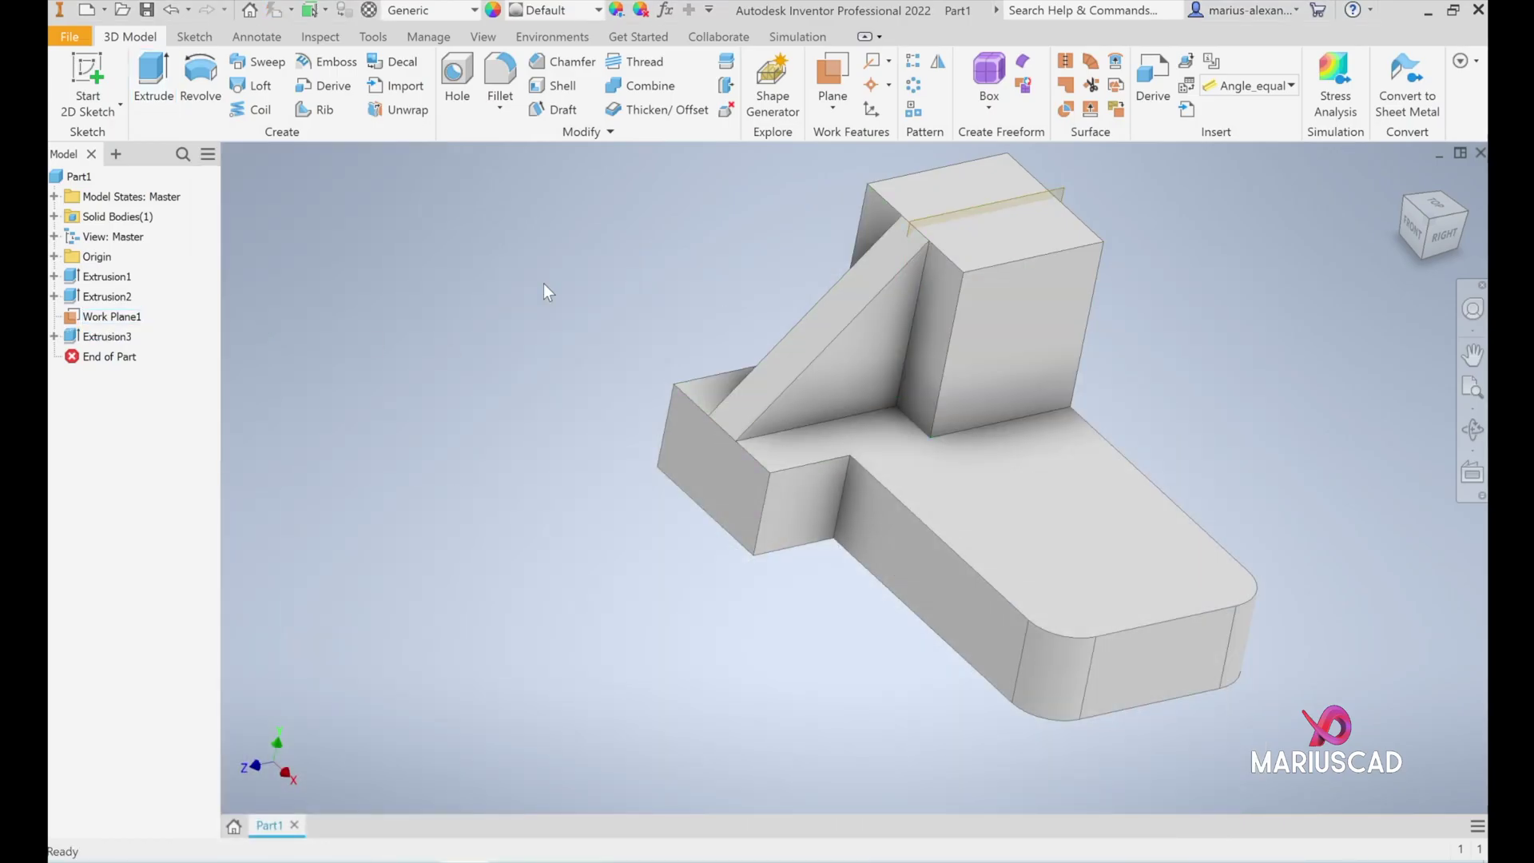
Turn off Work Plane1 visibility and orbit the part to an isometric view.
right_click(104, 319)
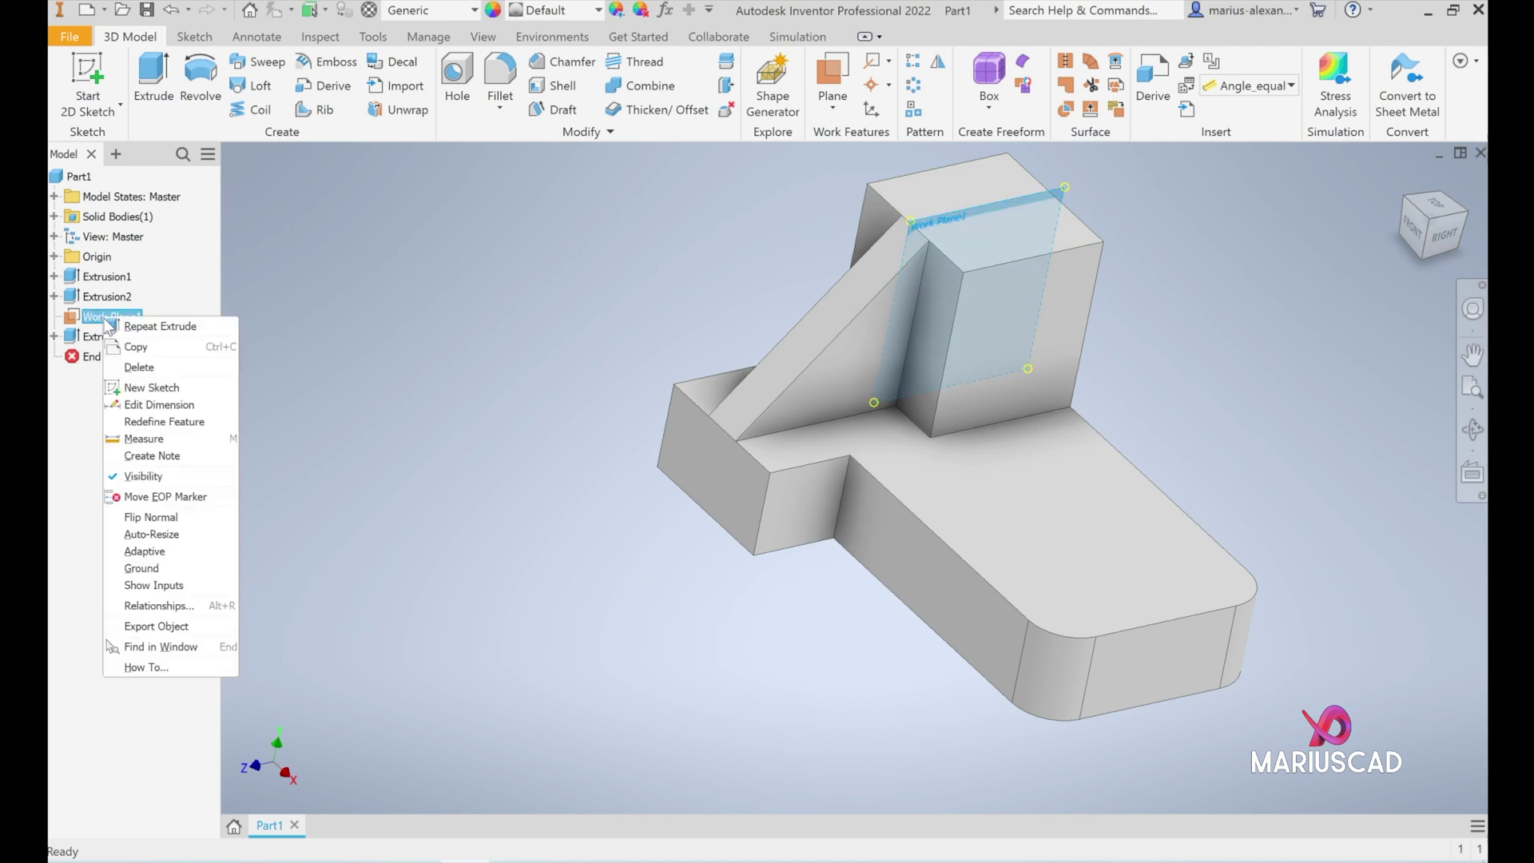
left_click(164, 474)
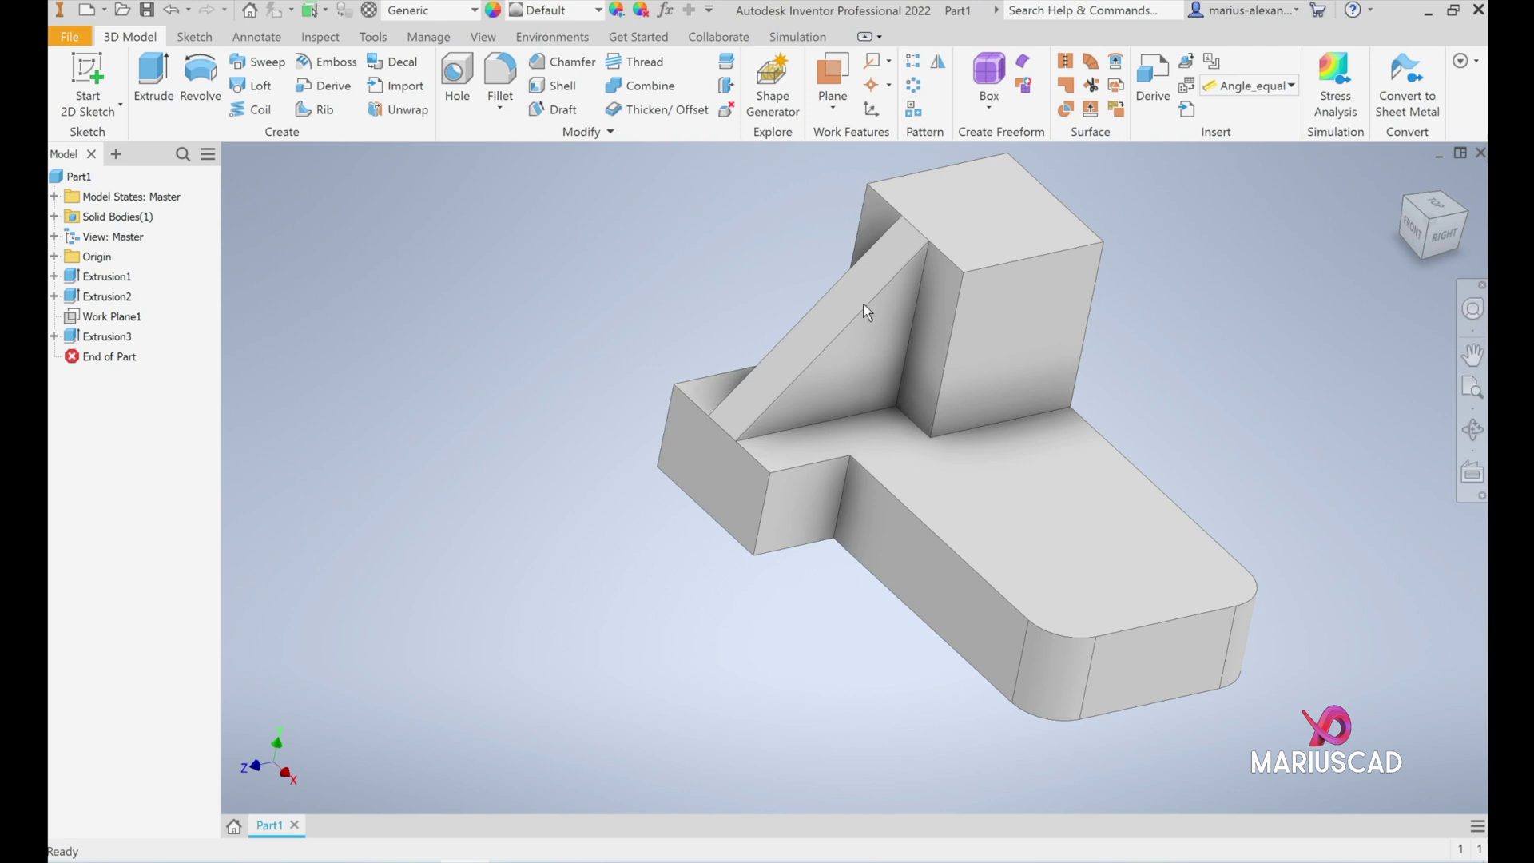
middle_click_drag(593, 399, 510, 750, "shift")
key("alt+Tab")
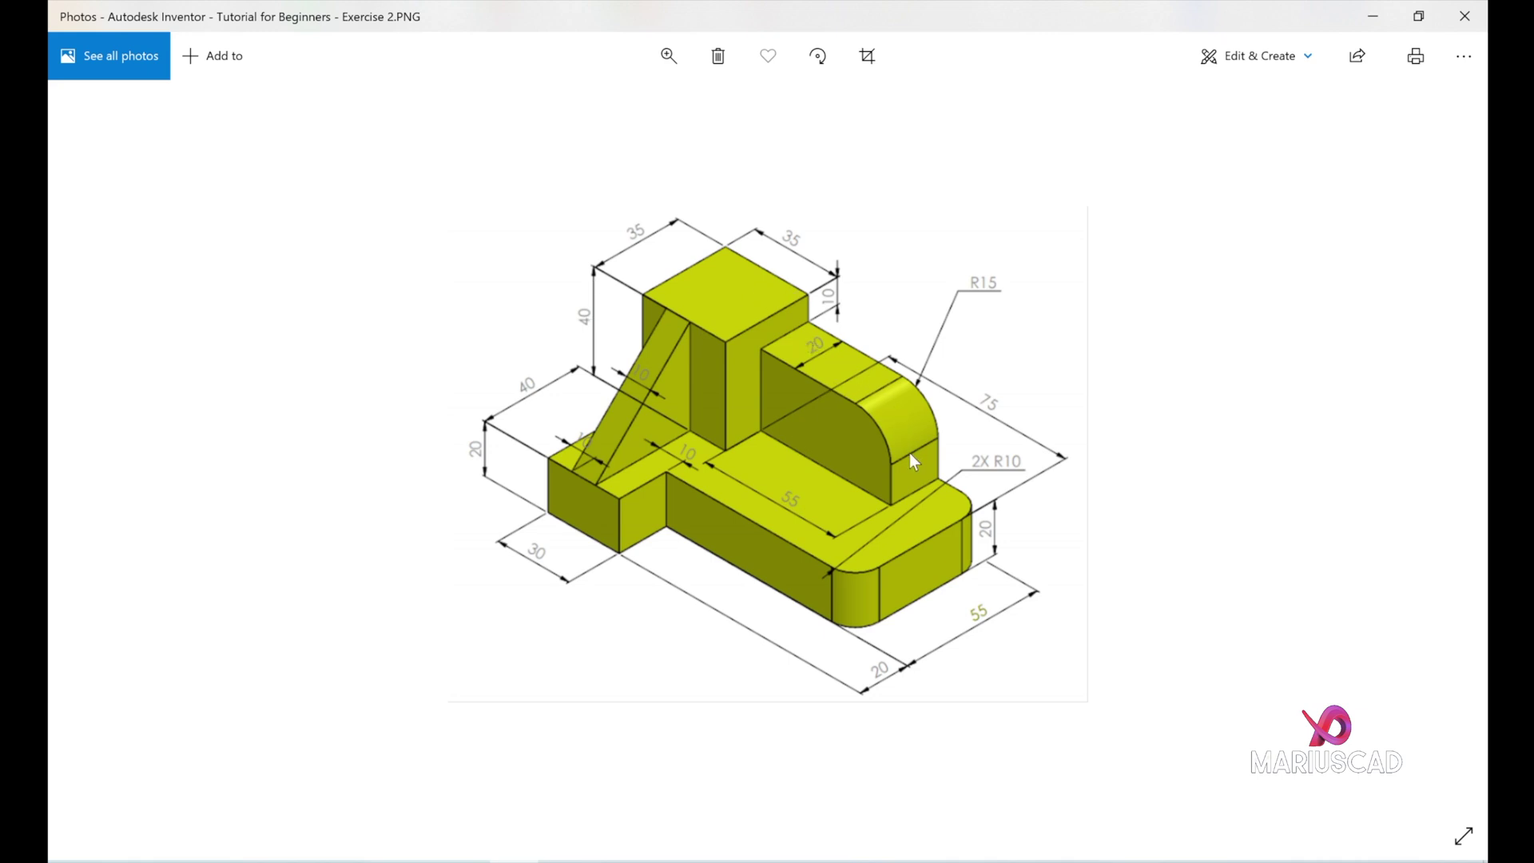
left_click(1373, 17)
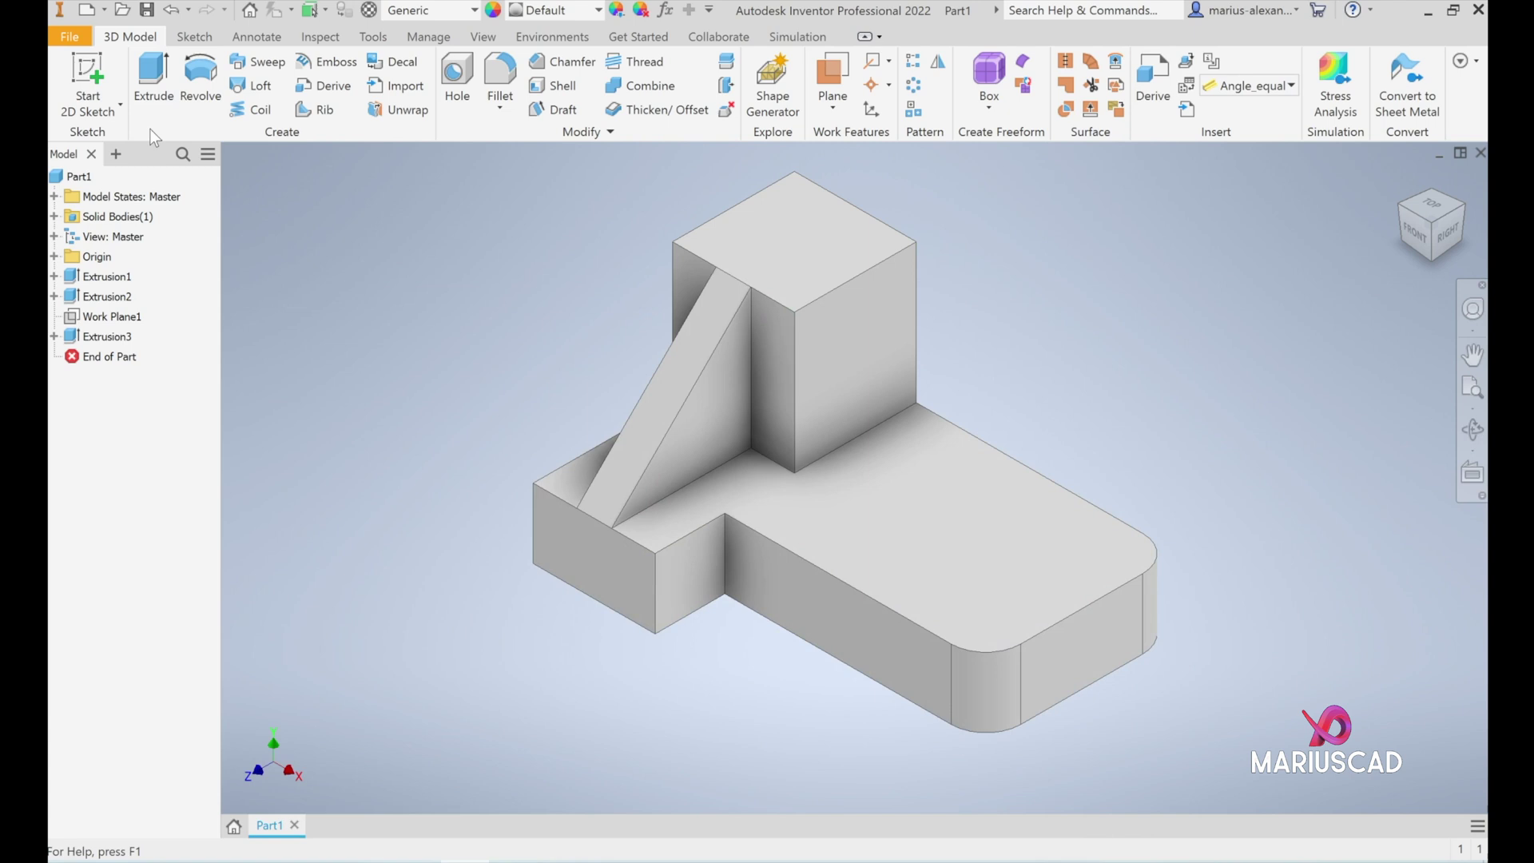
On the face behind the block, sketch a 55 x 30 two-point rectangle from the block corner.
left_click(124, 78)
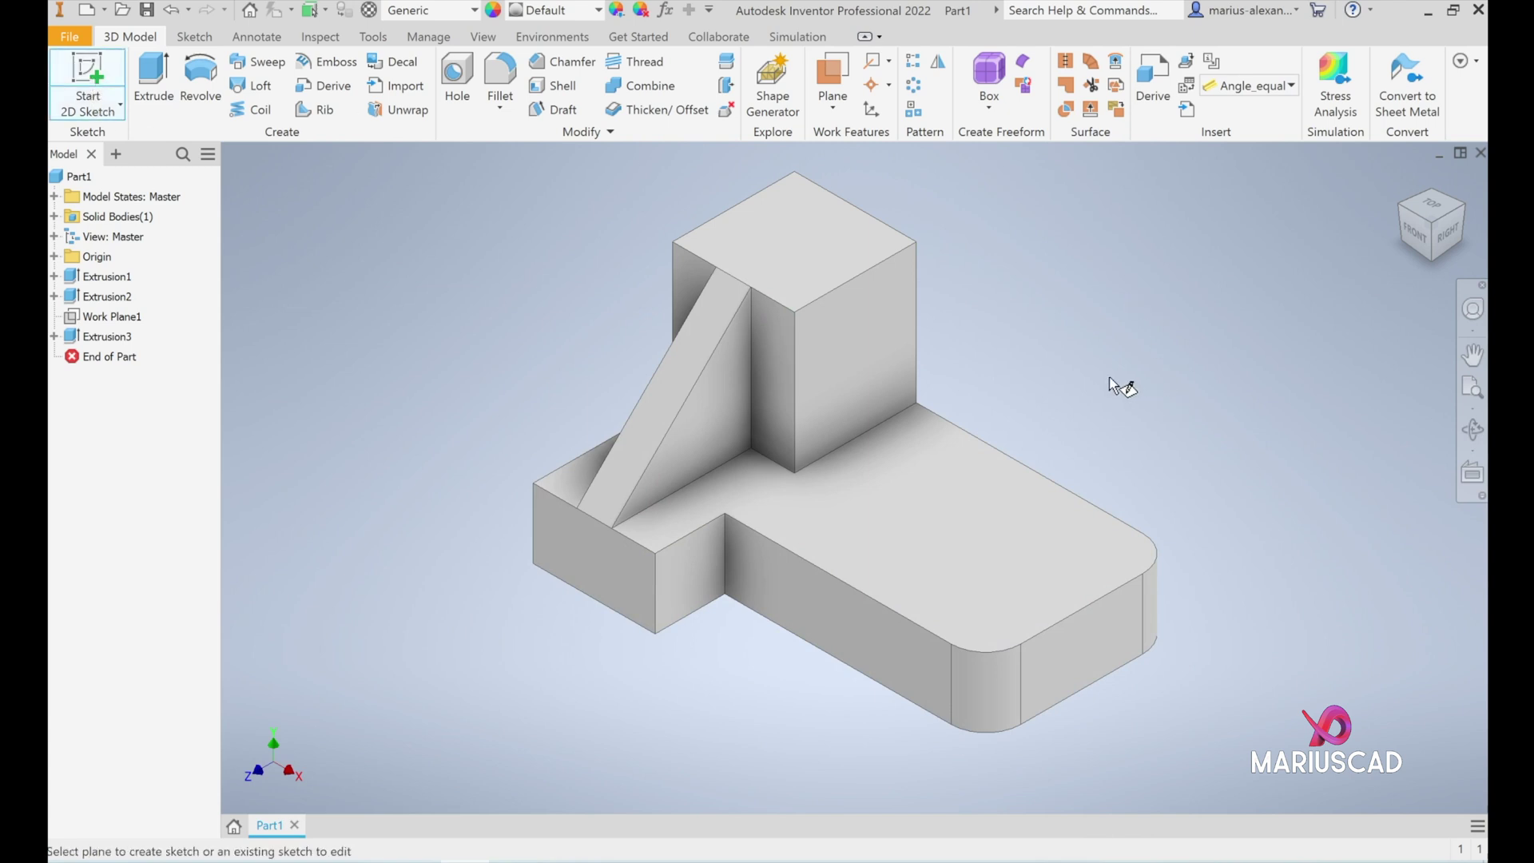
middle_click_drag(1115, 385, 932, 411, "shift")
left_click(994, 333)
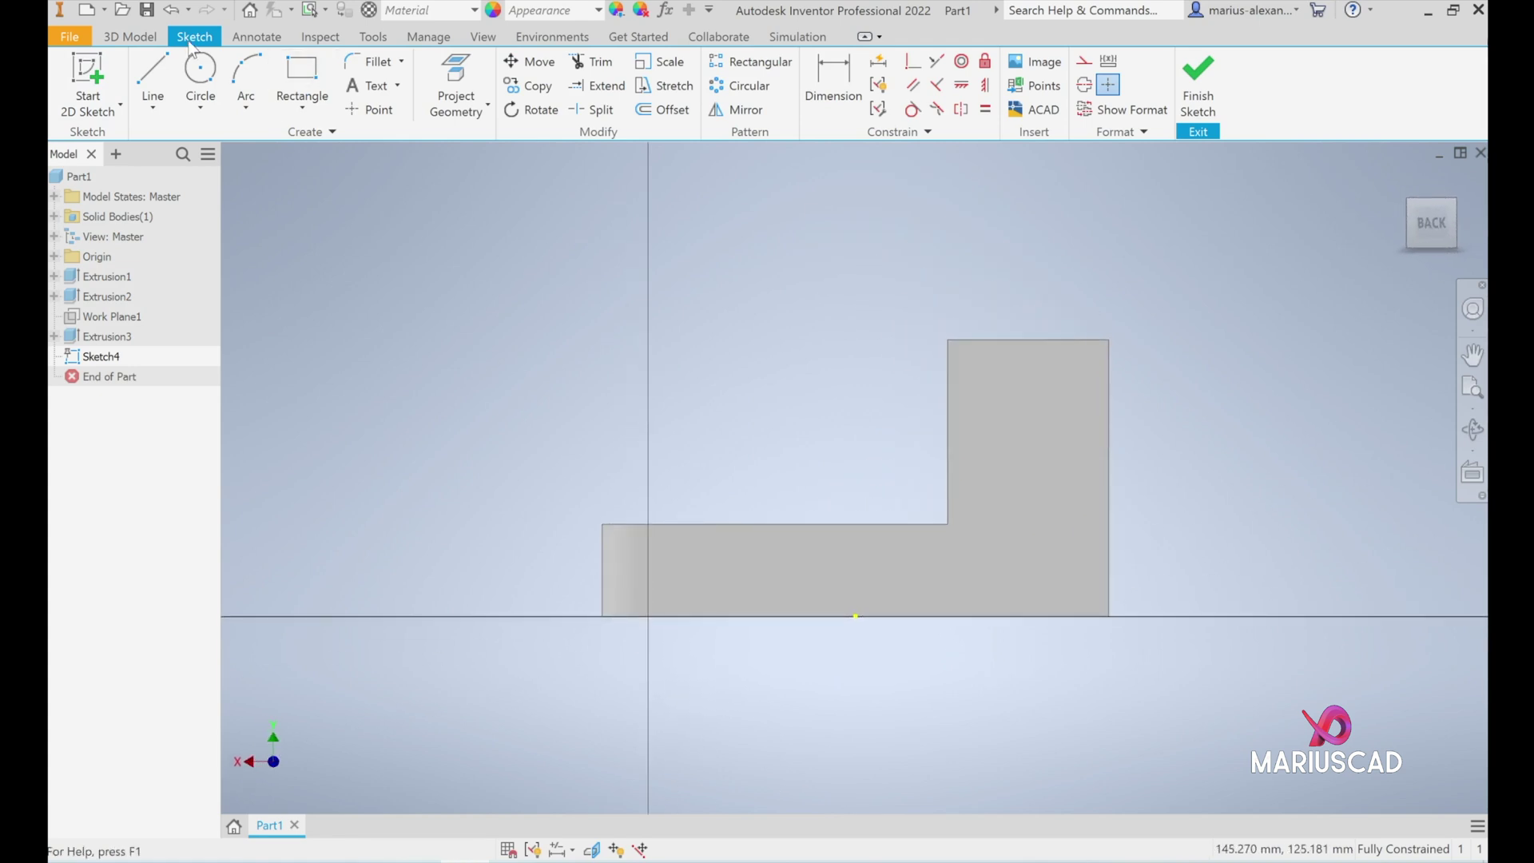
left_click(302, 108)
left_click(345, 135)
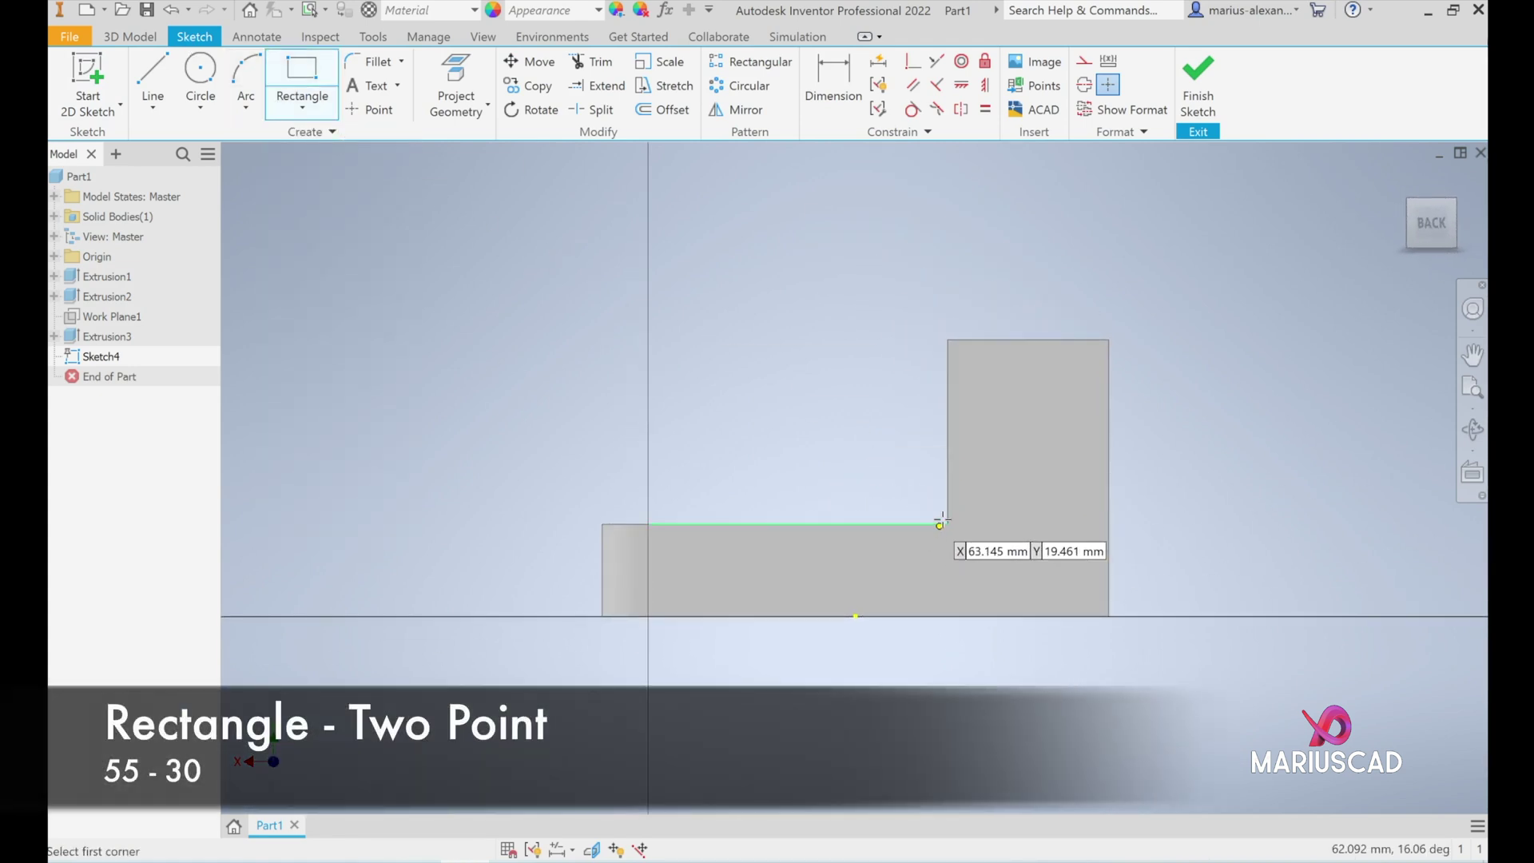
left_click(946, 524)
type("55")
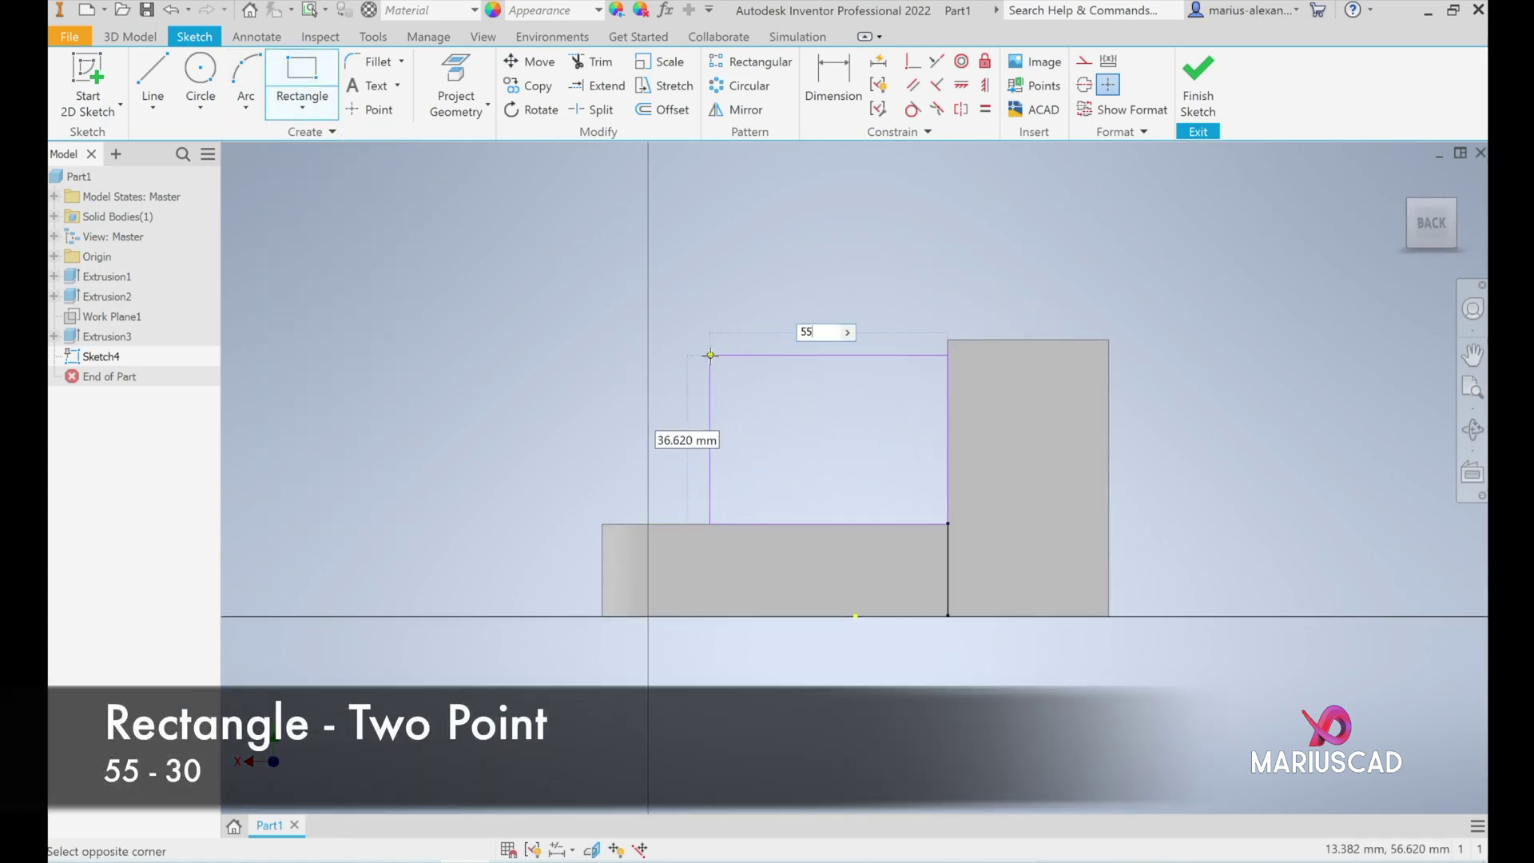
key("Tab")
type("30")
key("Return")
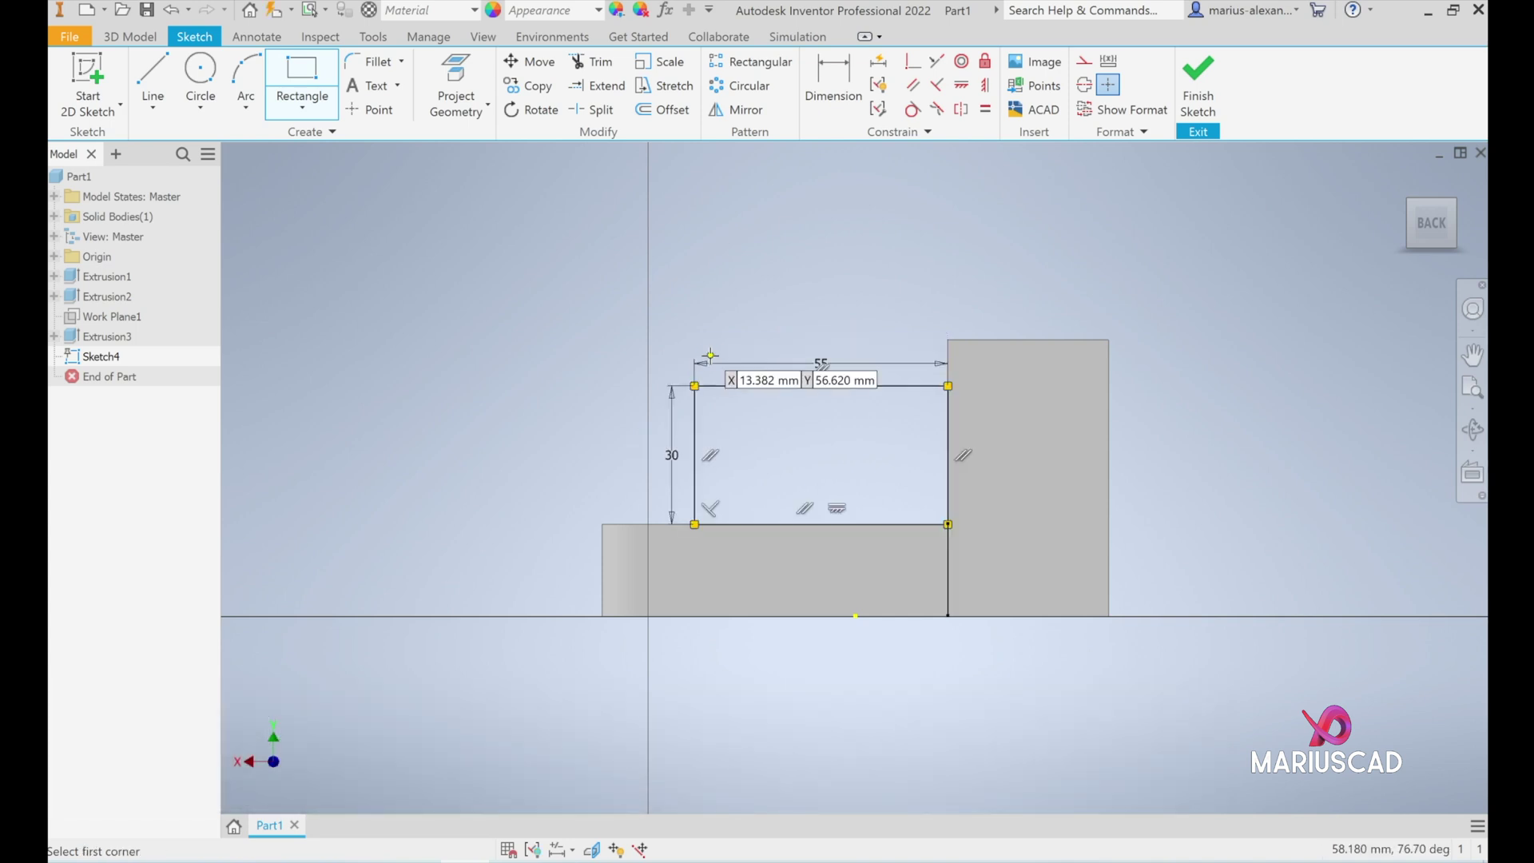
Round the rectangle's top-left corner with a 15 mm fillet and finish the sketch.
left_click(377, 62)
type("15")
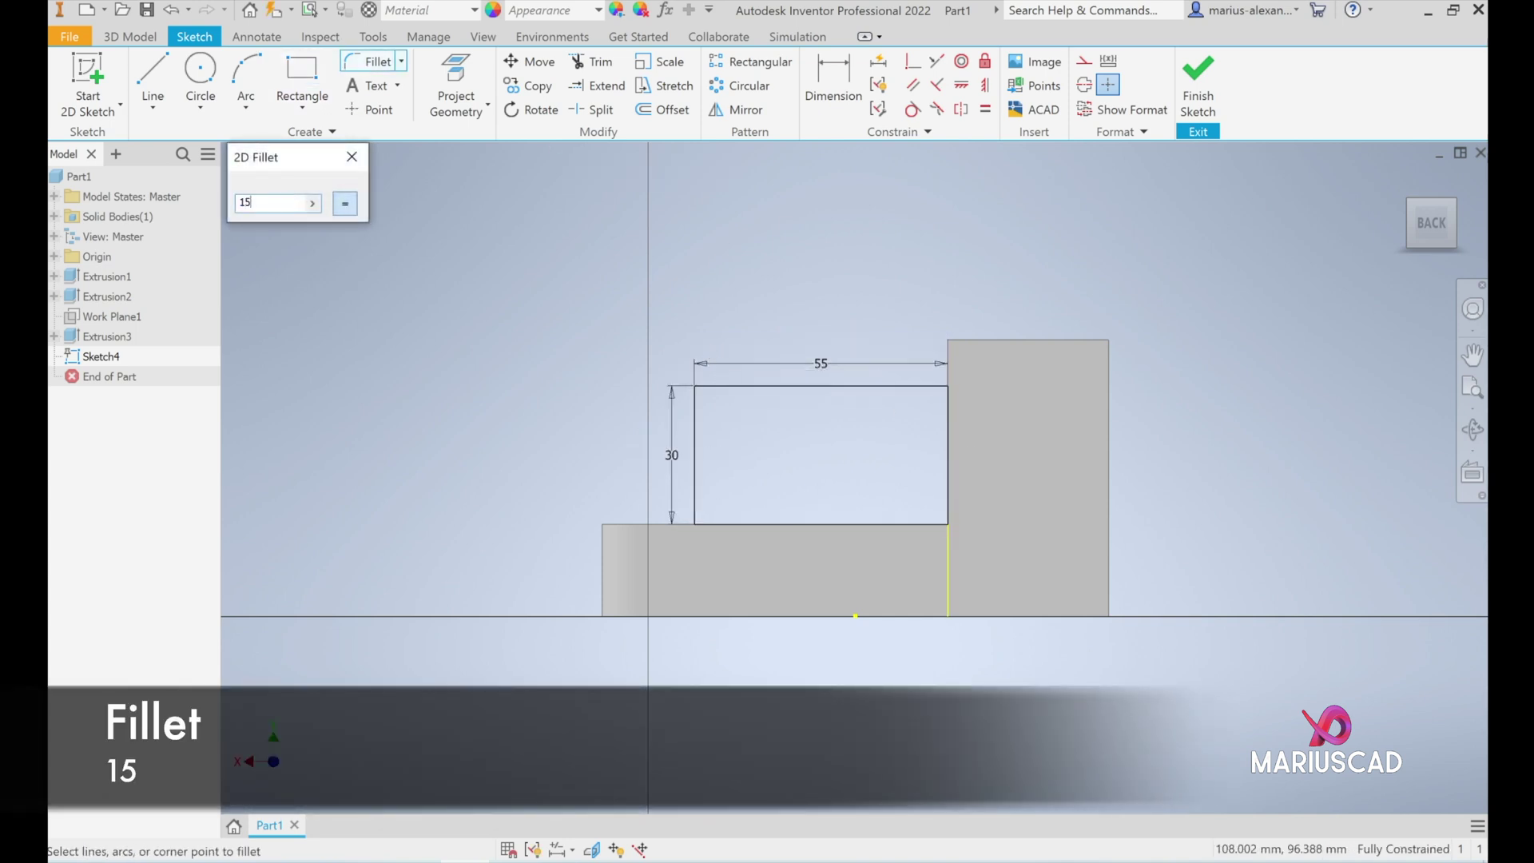
left_click(717, 388)
left_click(695, 415)
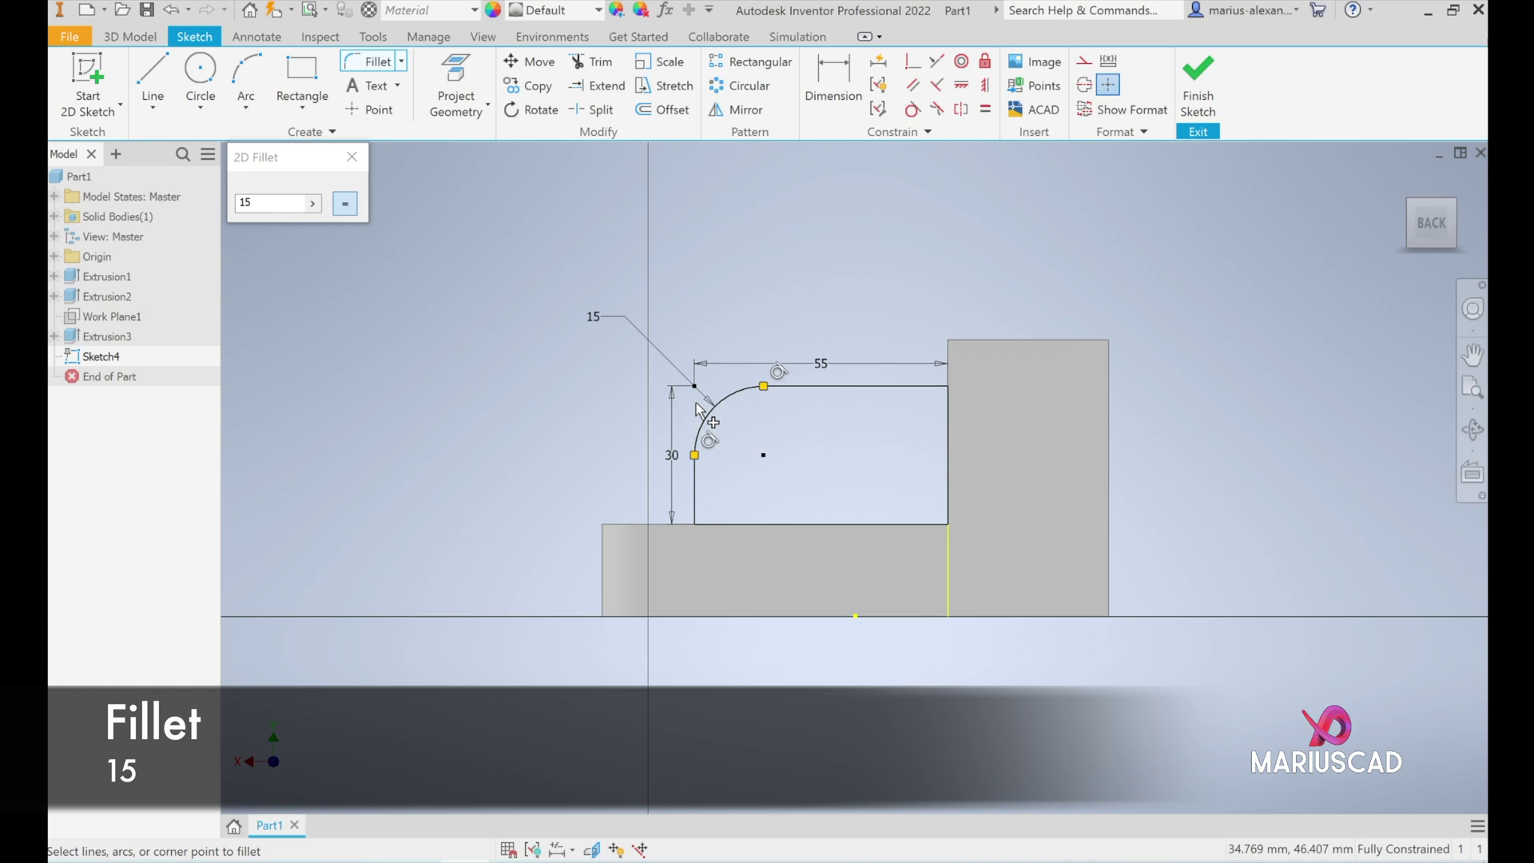
left_click(352, 158)
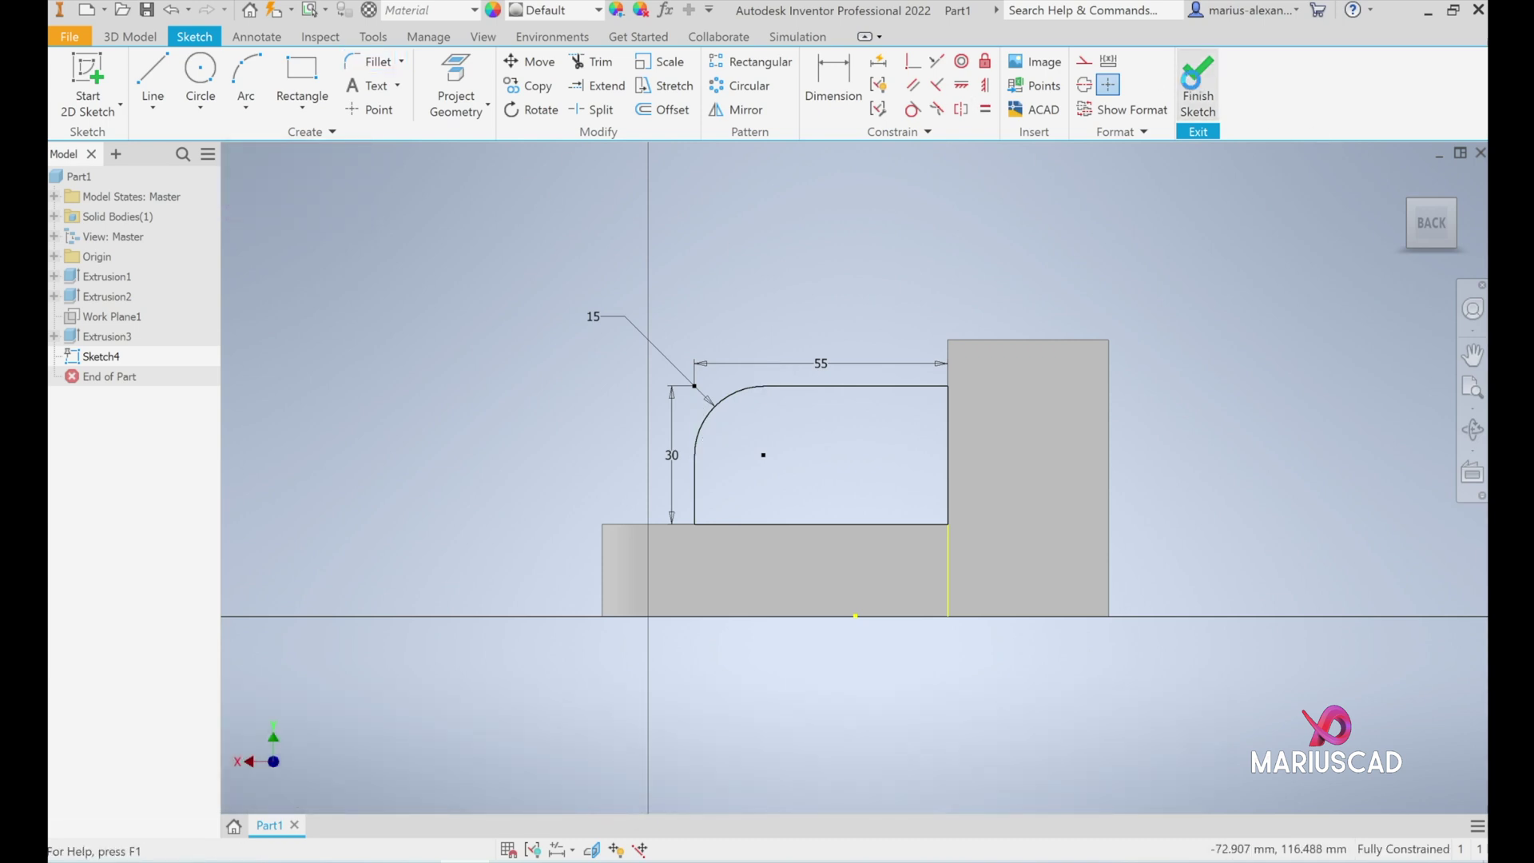
left_click(1198, 90)
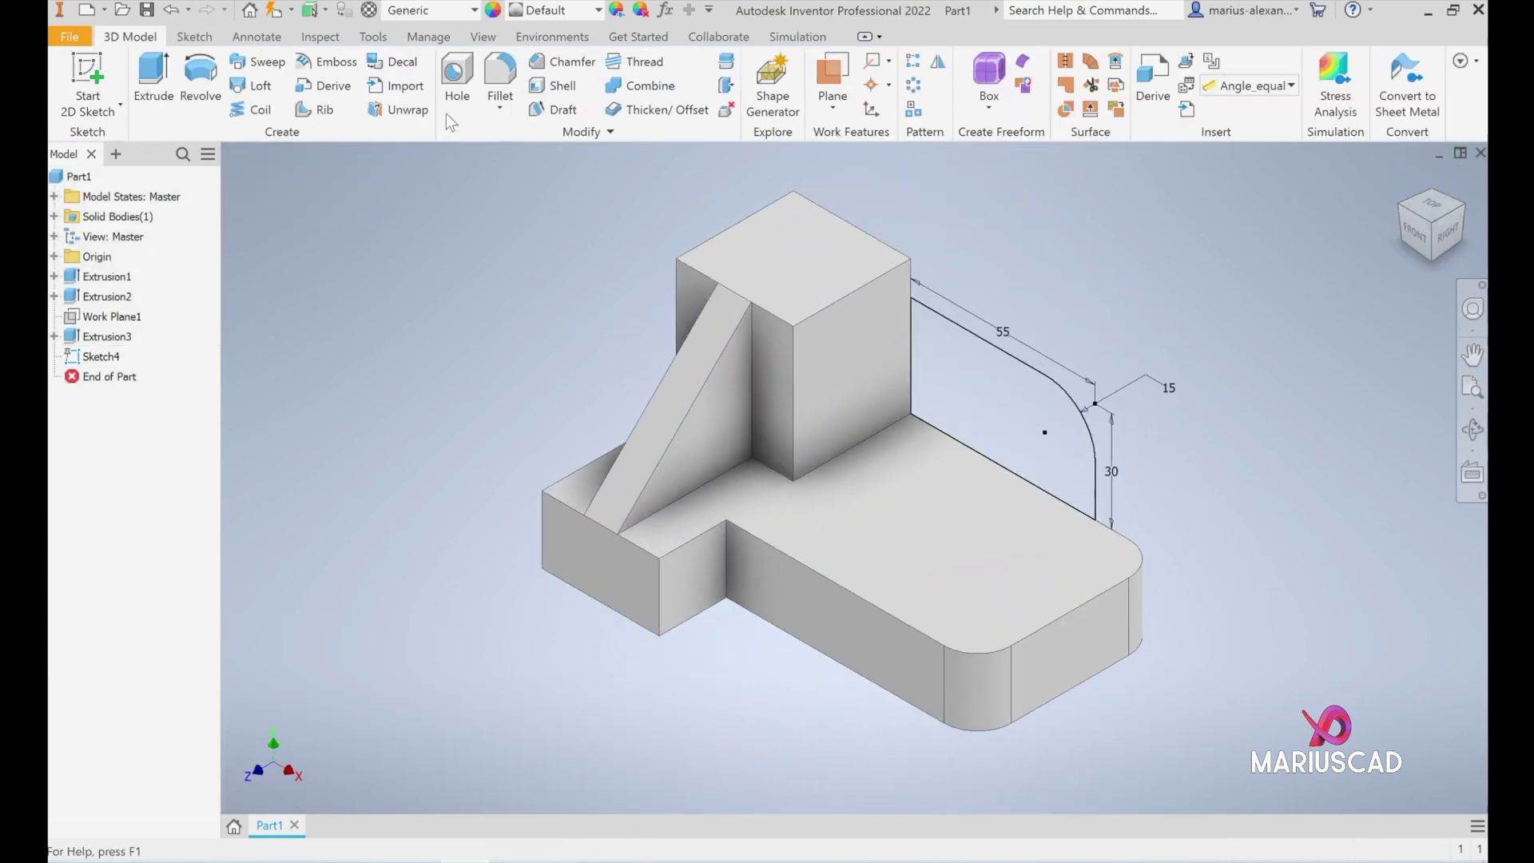
Extrude the rounded back-wall profile in the flipped direction, toward the block, as Extrusion4.
key("e")
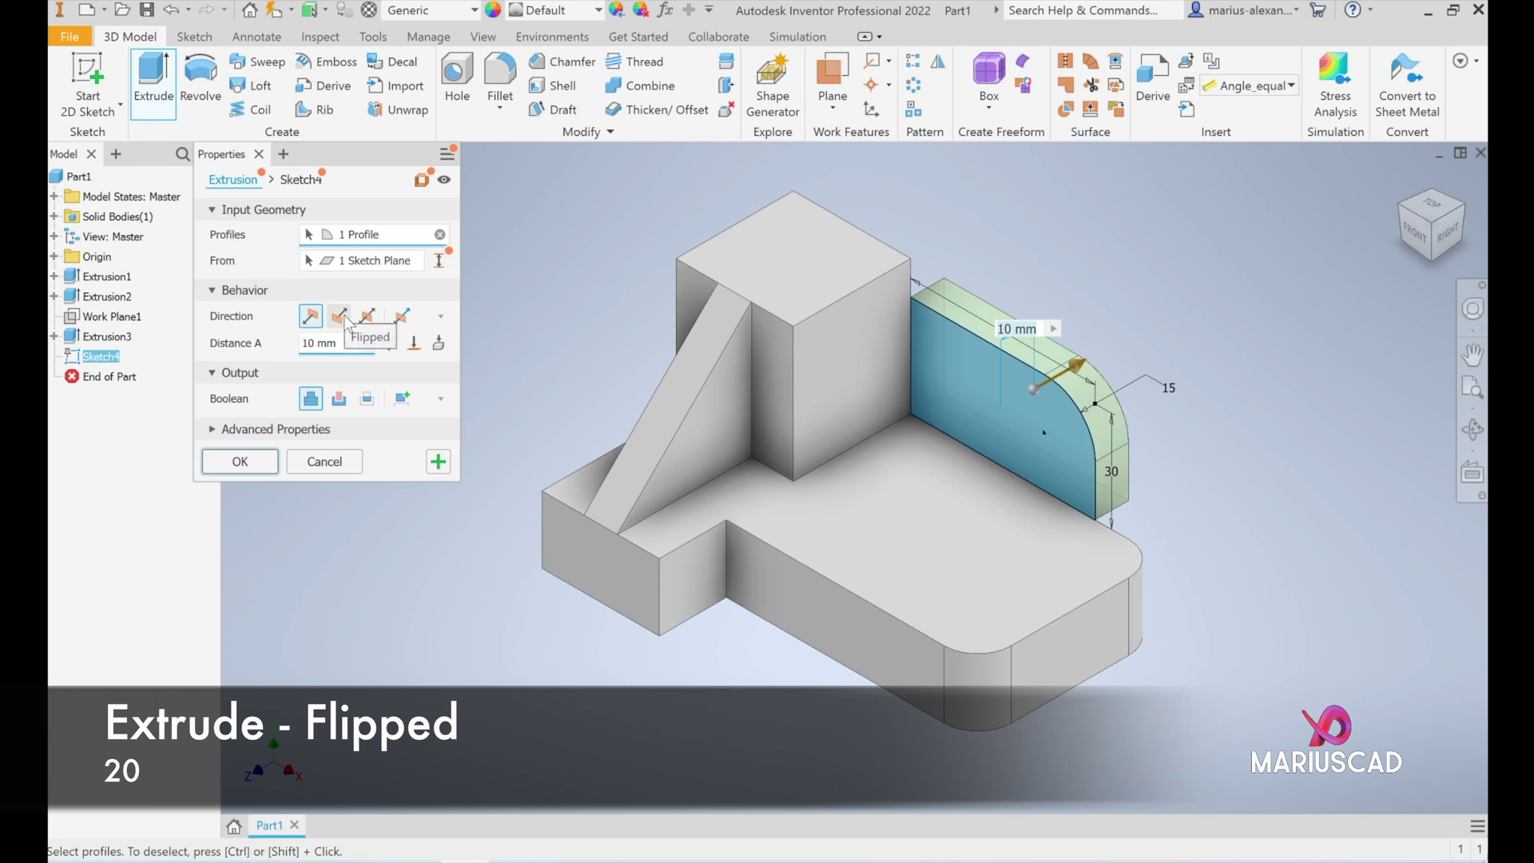
left_click(340, 316)
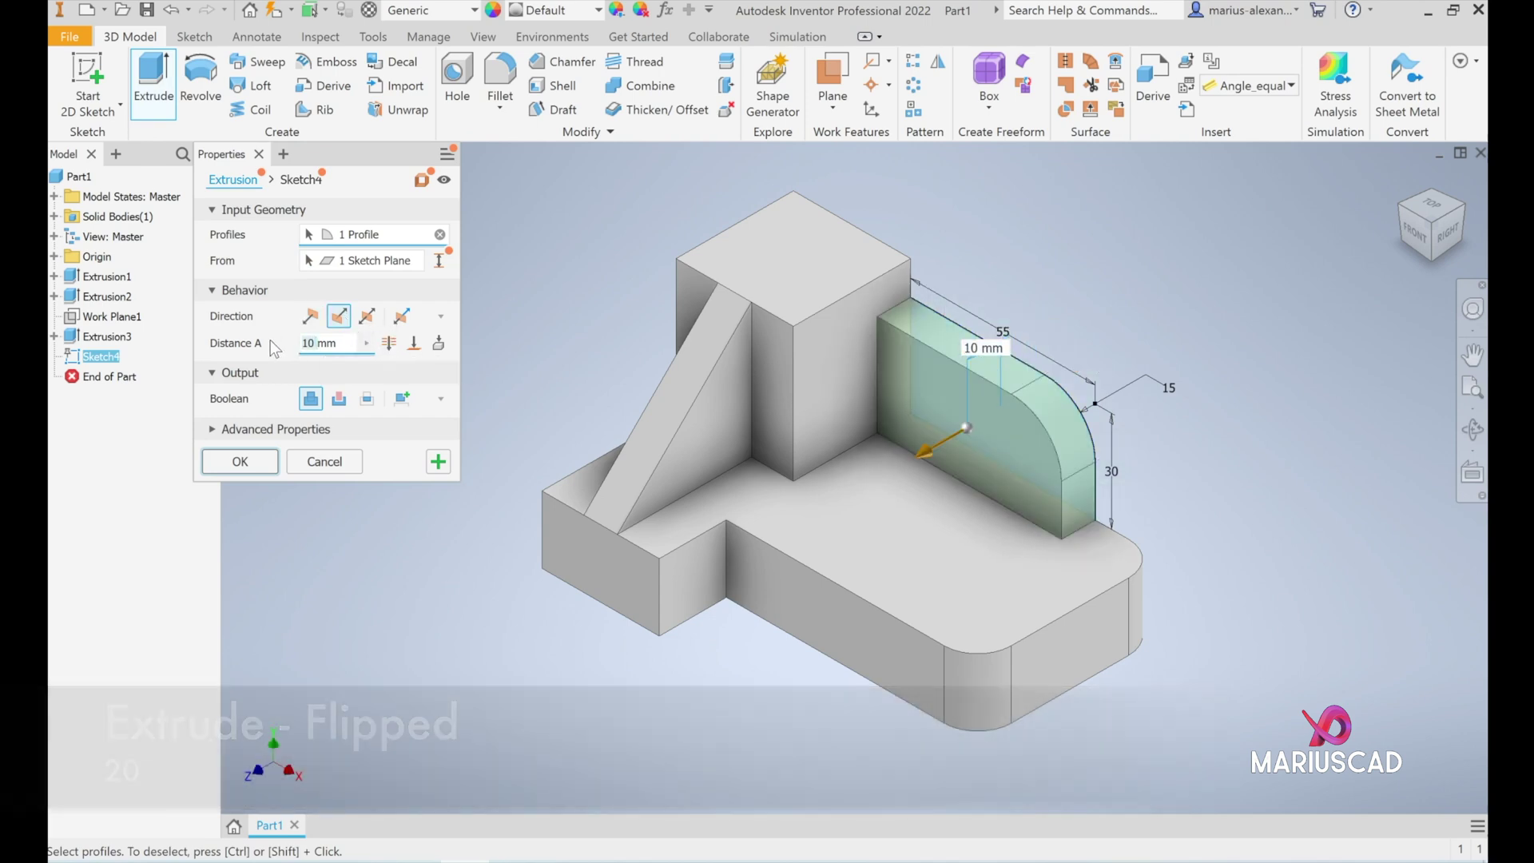
type("20")
key("Return")
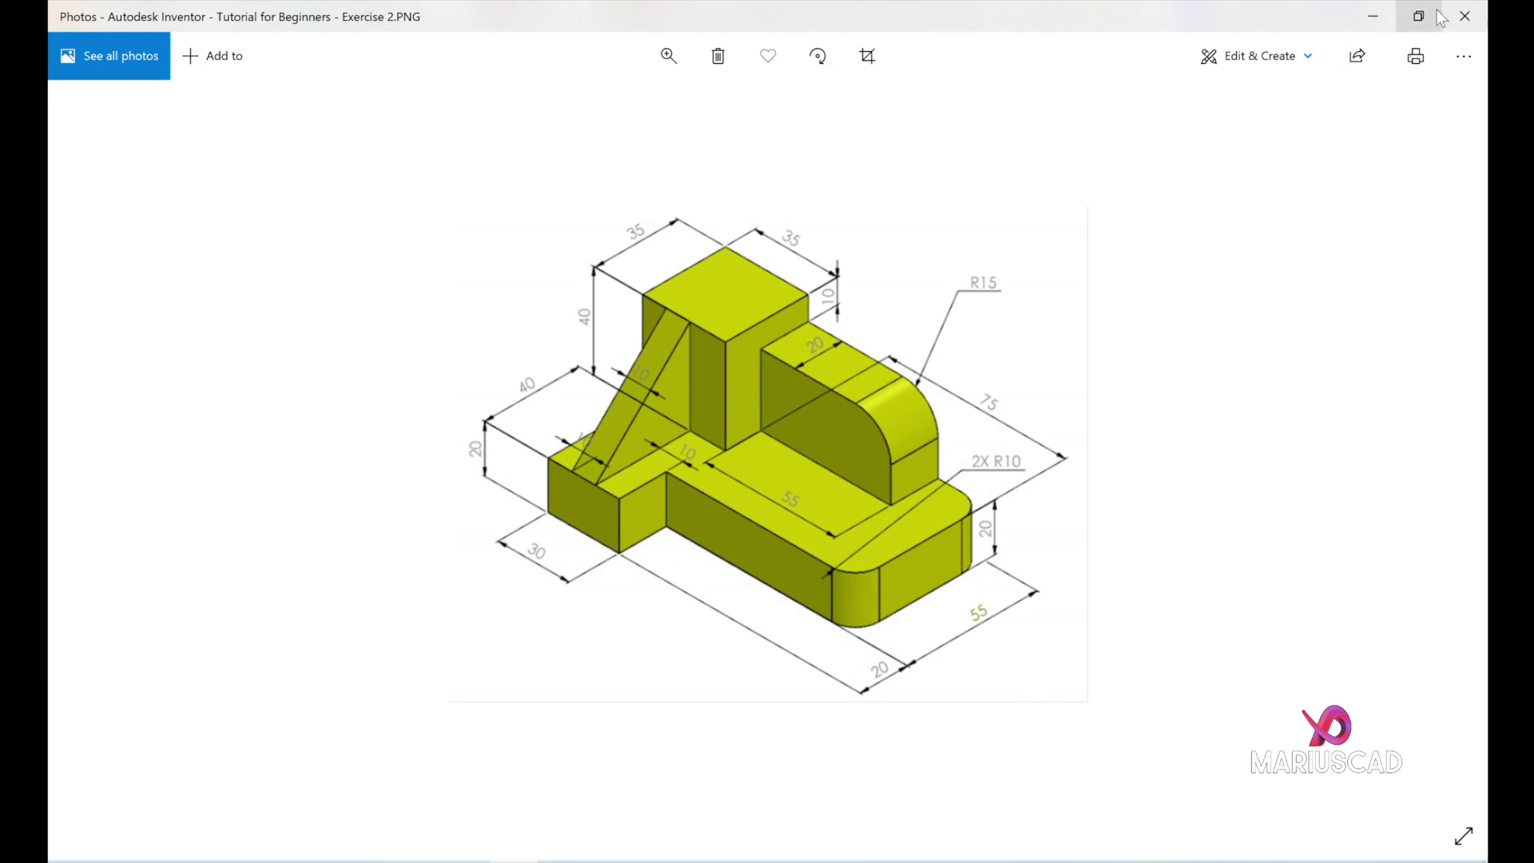
left_click(1373, 16)
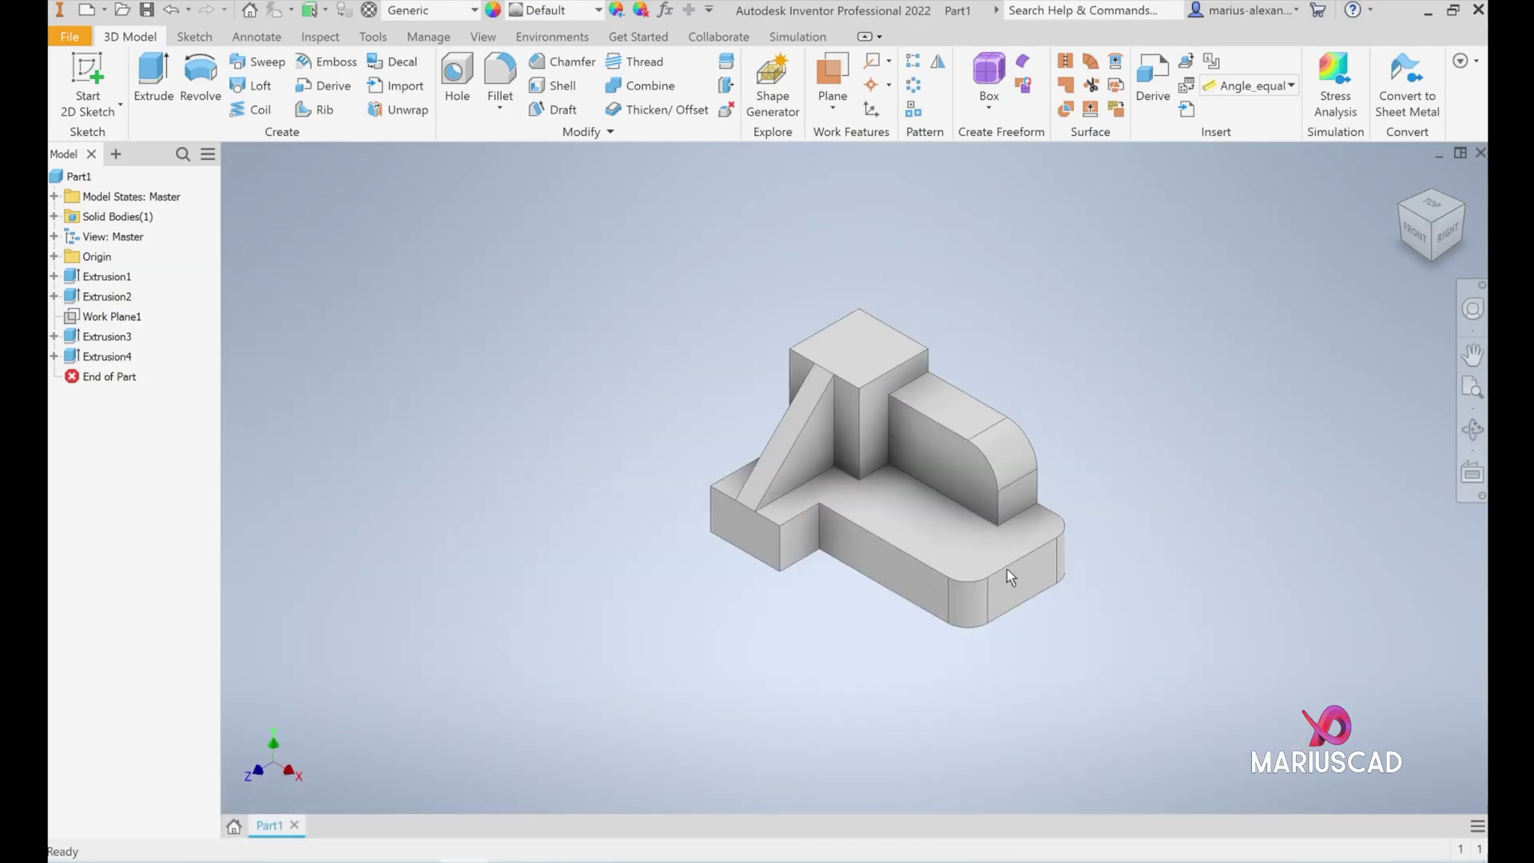
Window-select the whole part, apply the Yellow appearance, then orbit to inspect it.
left_click_drag(1325, 685, 562, 273)
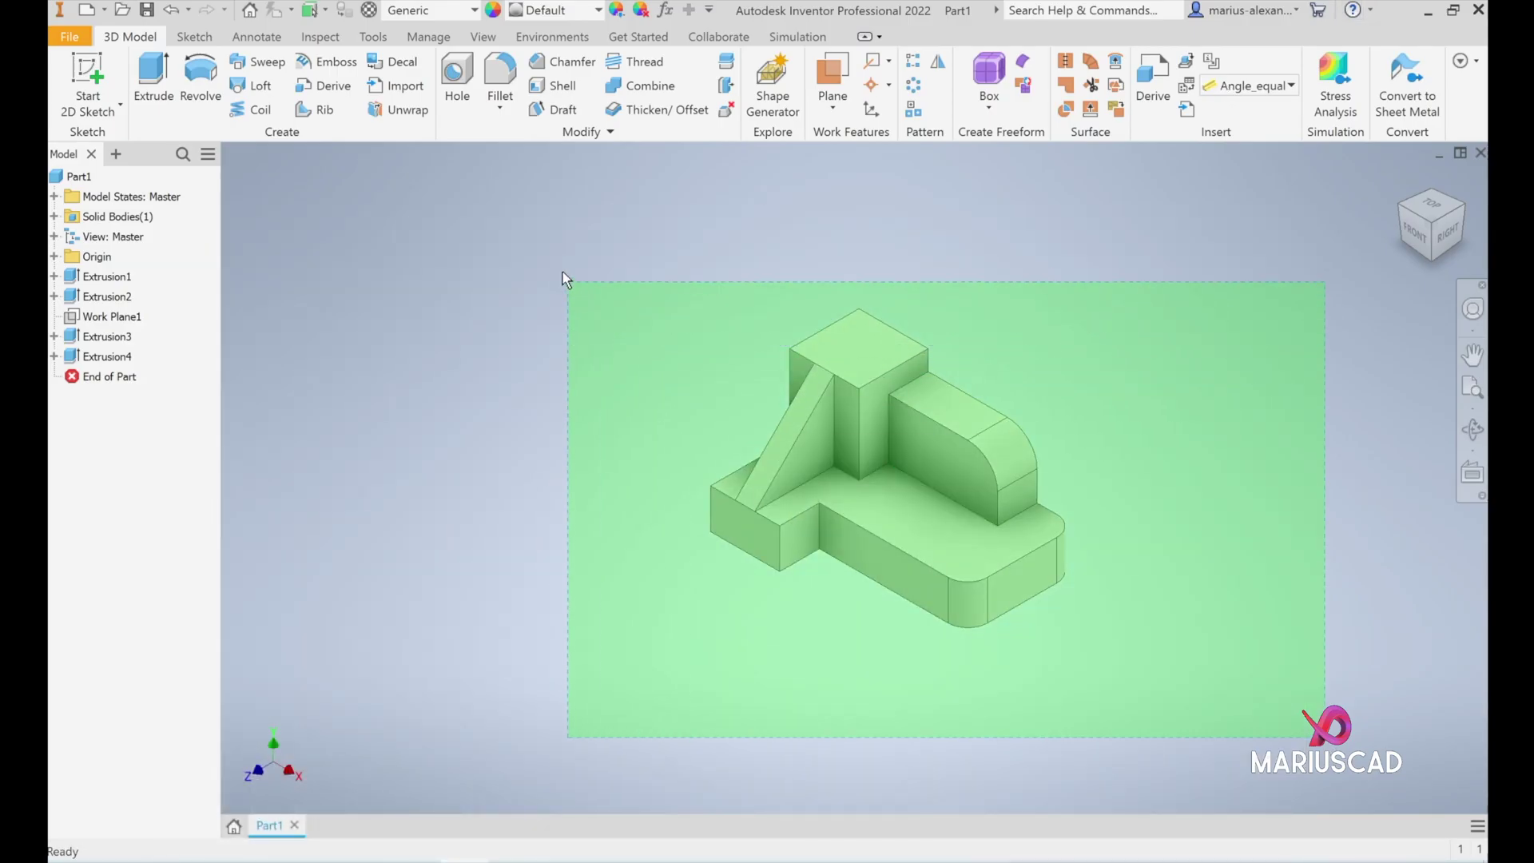
left_click(595, 11)
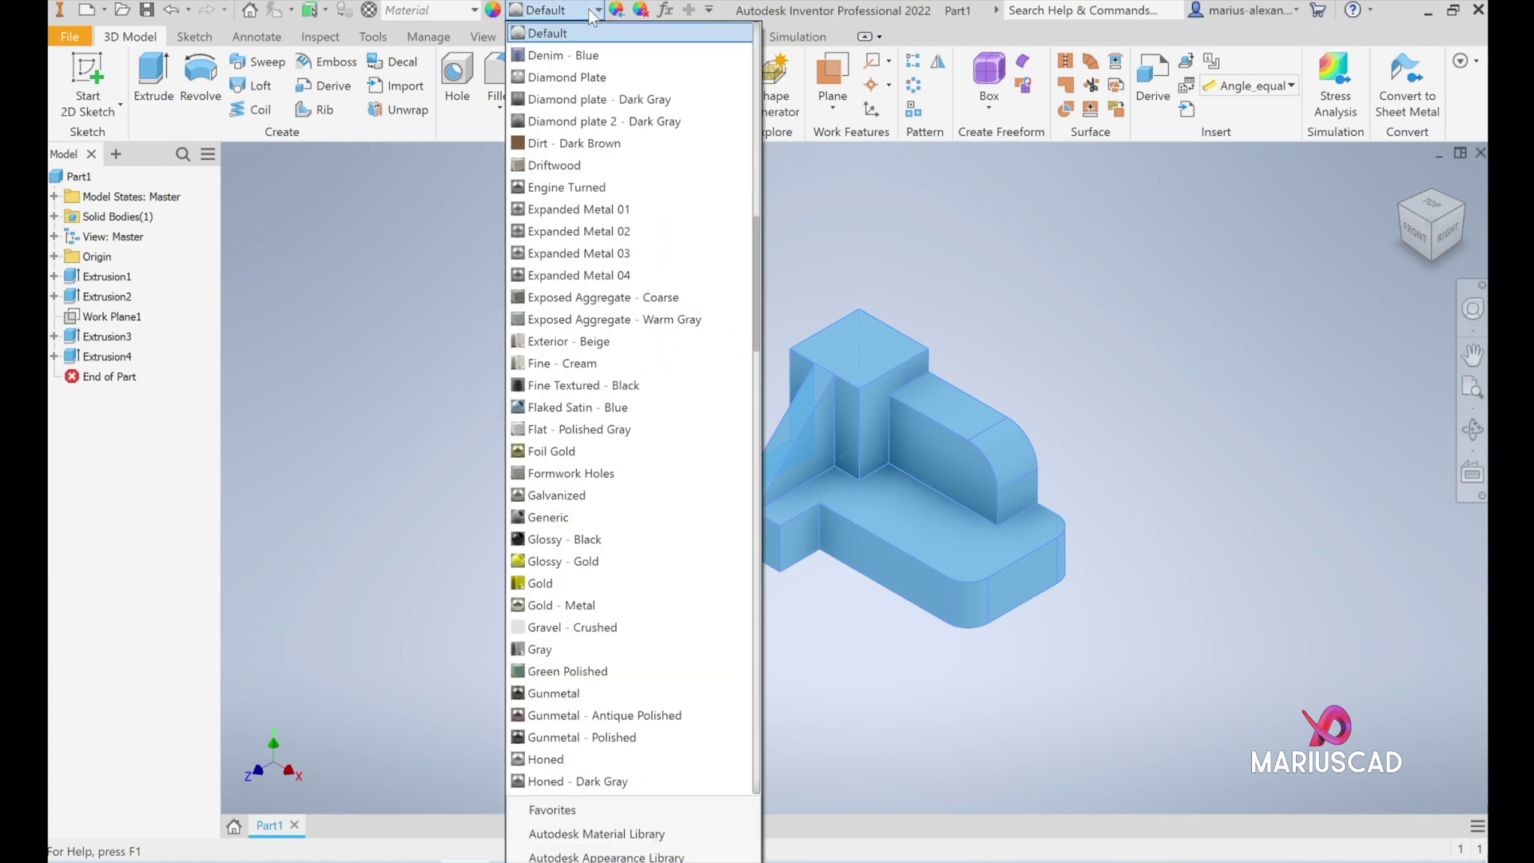
key("End")
key("Return")
left_click(1086, 515)
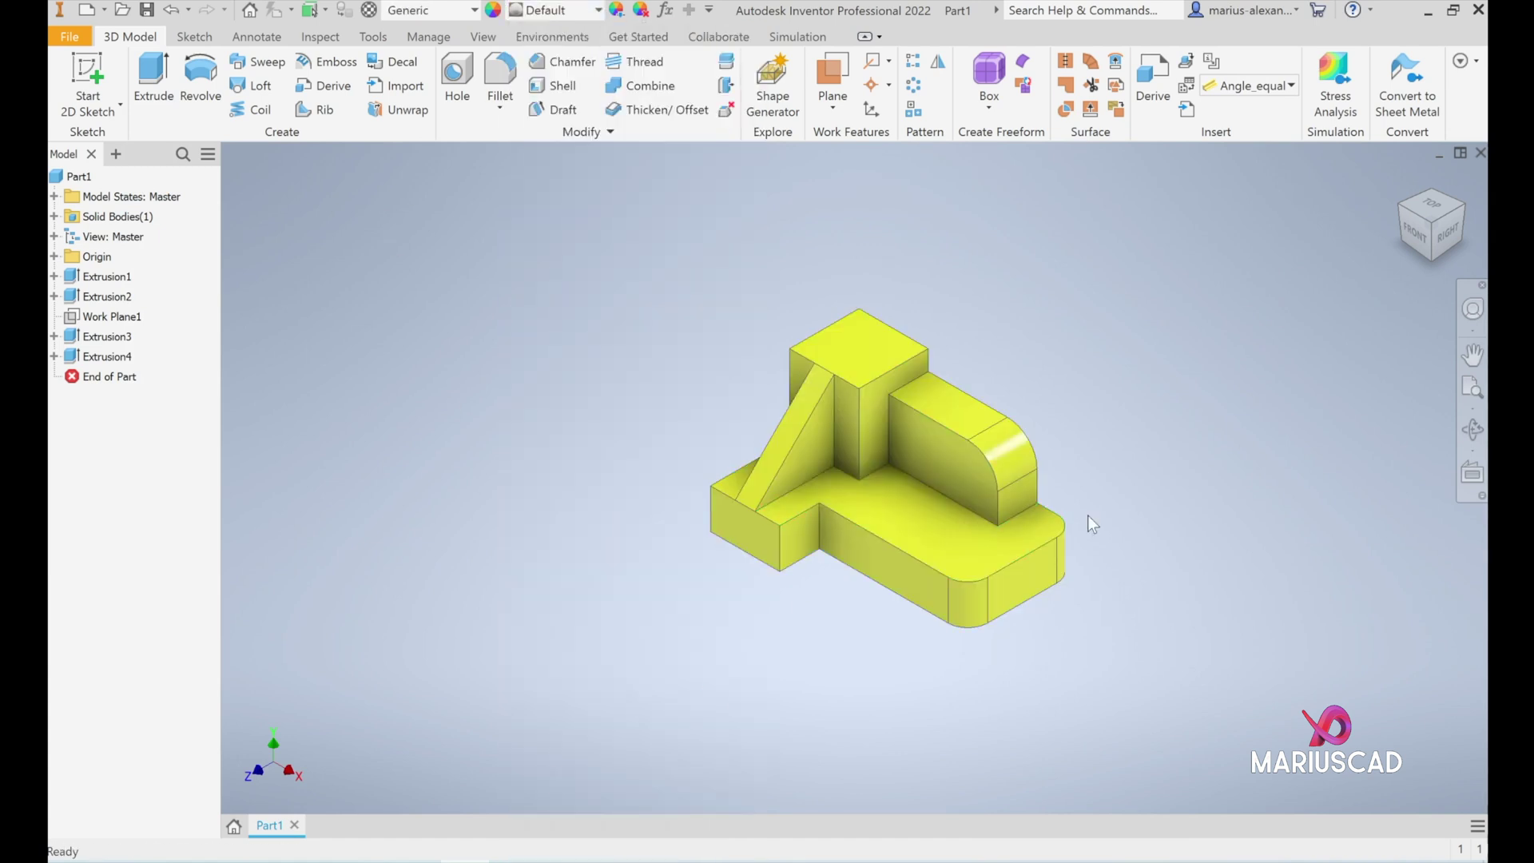
scroll(924, 525, "up", 2)
scroll(917, 548, "up", 3)
scroll(902, 536, "down", 2)
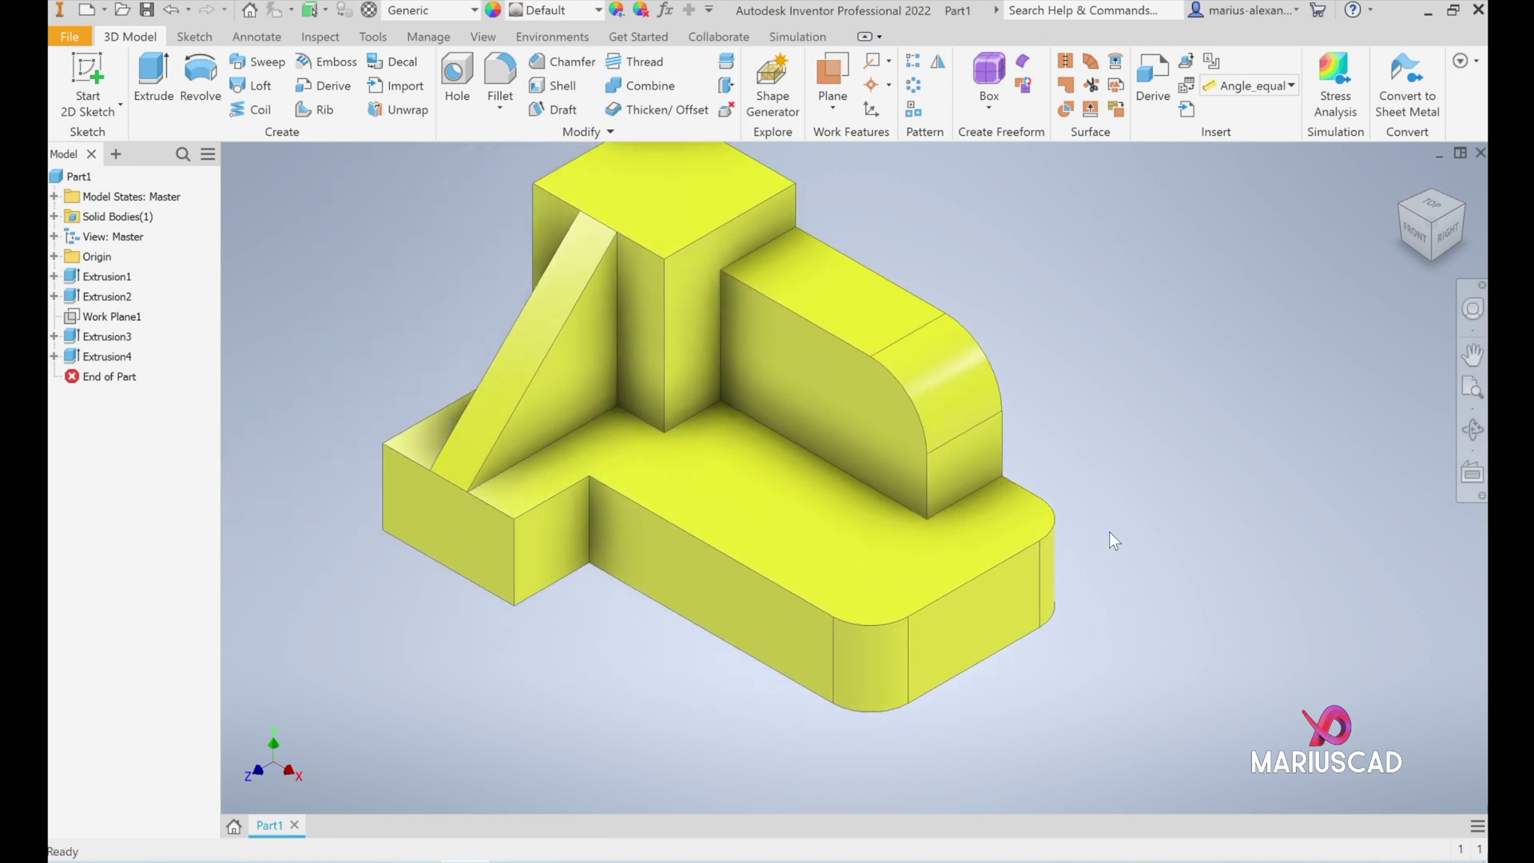
scroll(1109, 532, "down", 2)
scroll(1128, 524, "down", 1)
mouse_move(1027, 573)
middle_mouse_down("shift")
mouse_move(1051, 501)
mouse_move(1075, 513)
mouse_move(1017, 573)
mouse_move(860, 617)
mouse_move(1035, 439)
mouse_move(962, 415)
mouse_move(895, 478)
mouse_move(1123, 411)
mouse_move(874, 604)
mouse_move(1020, 575)
mouse_move(961, 319)
mouse_move(920, 346)
mouse_move(945, 322)
middle_mouse_up("shift")
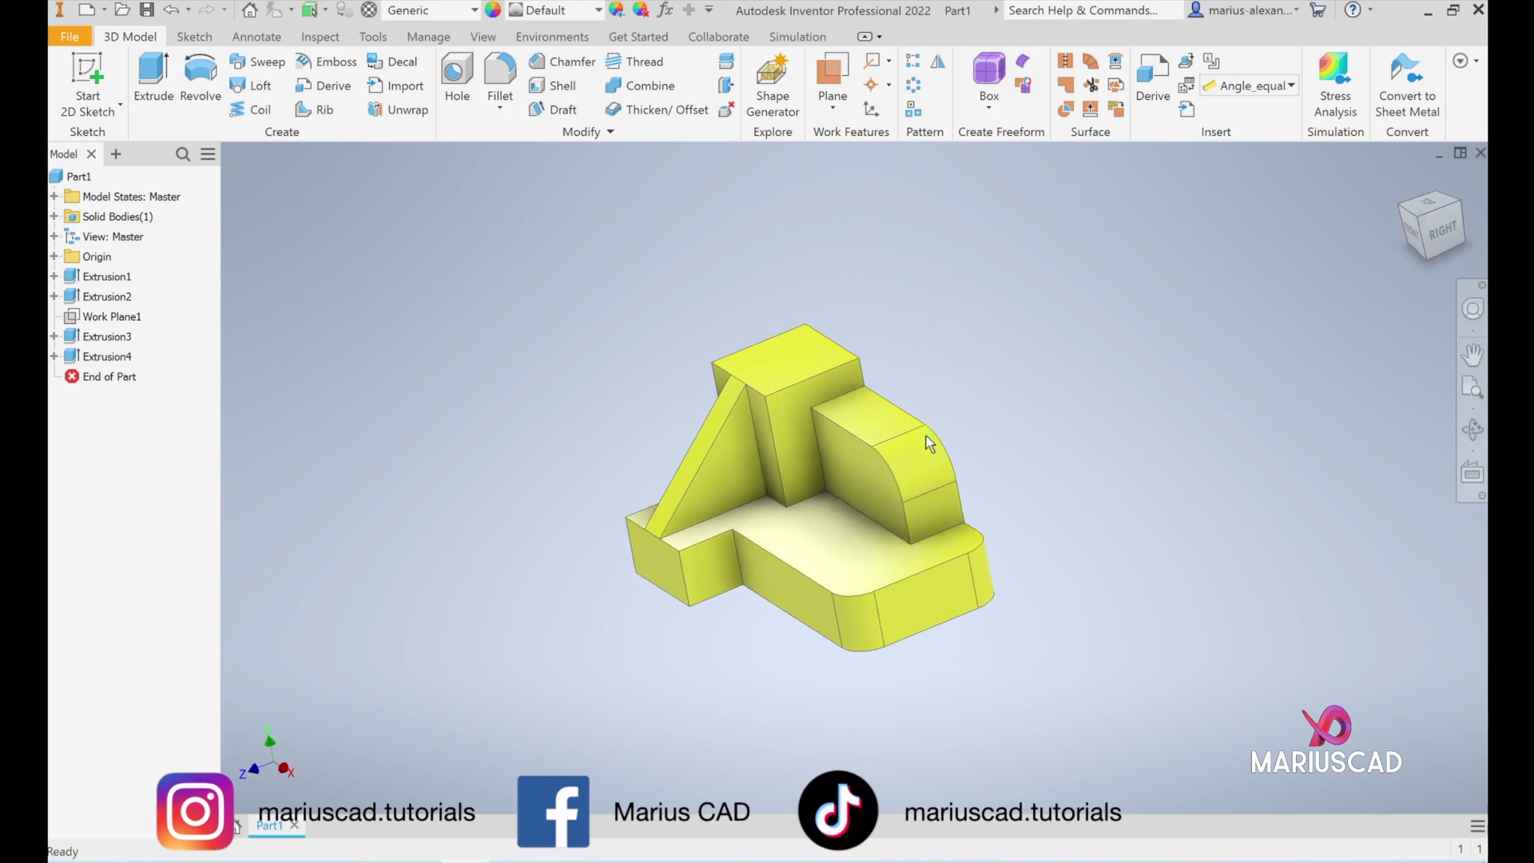
mouse_move(926, 435)
middle_mouse_down("shift")
mouse_move(1035, 424)
mouse_move(957, 455)
middle_mouse_up("shift")
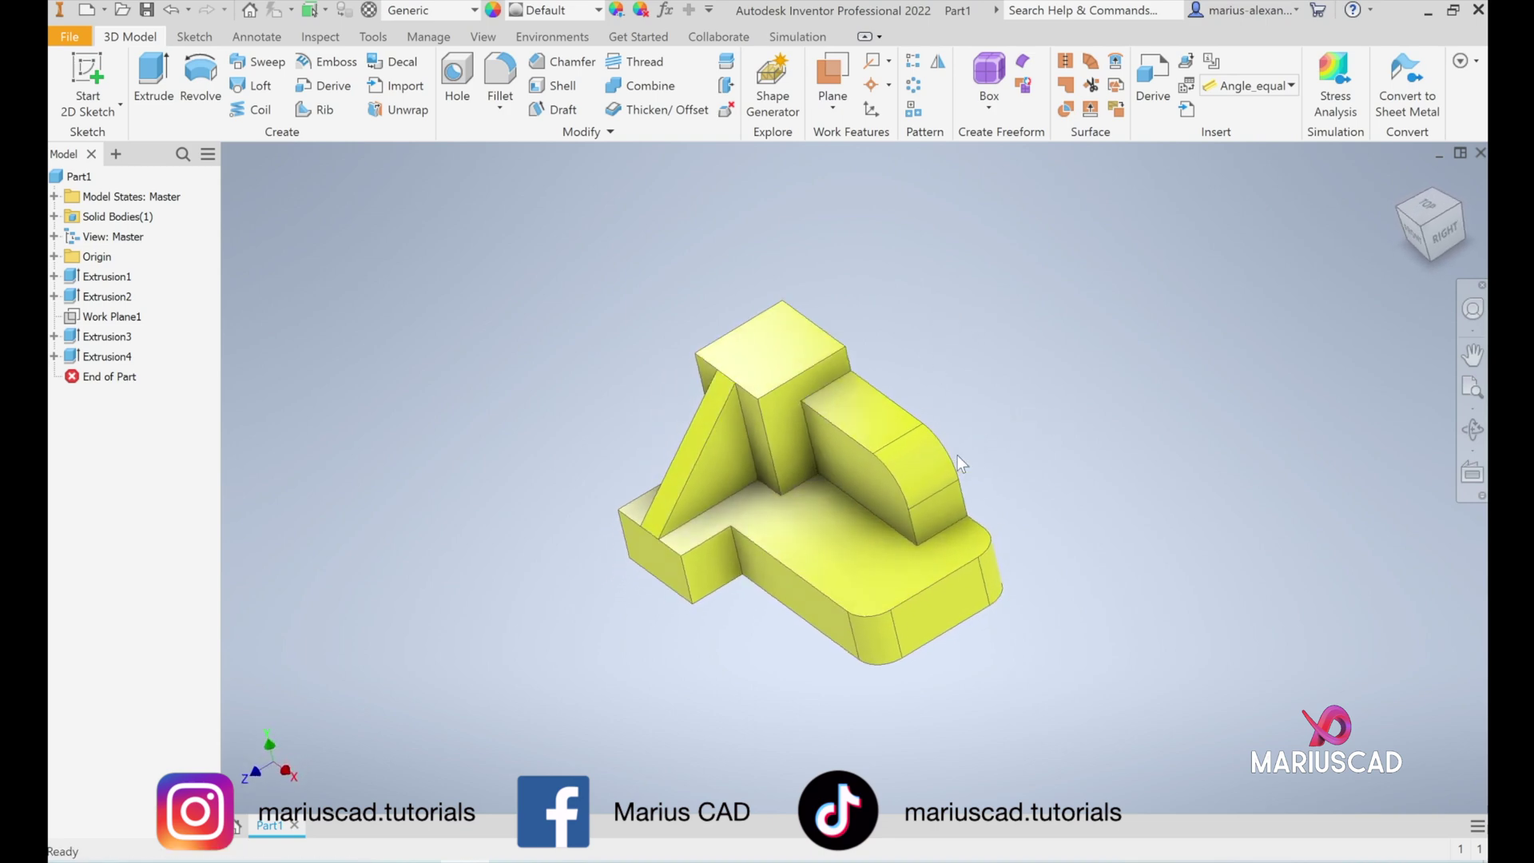